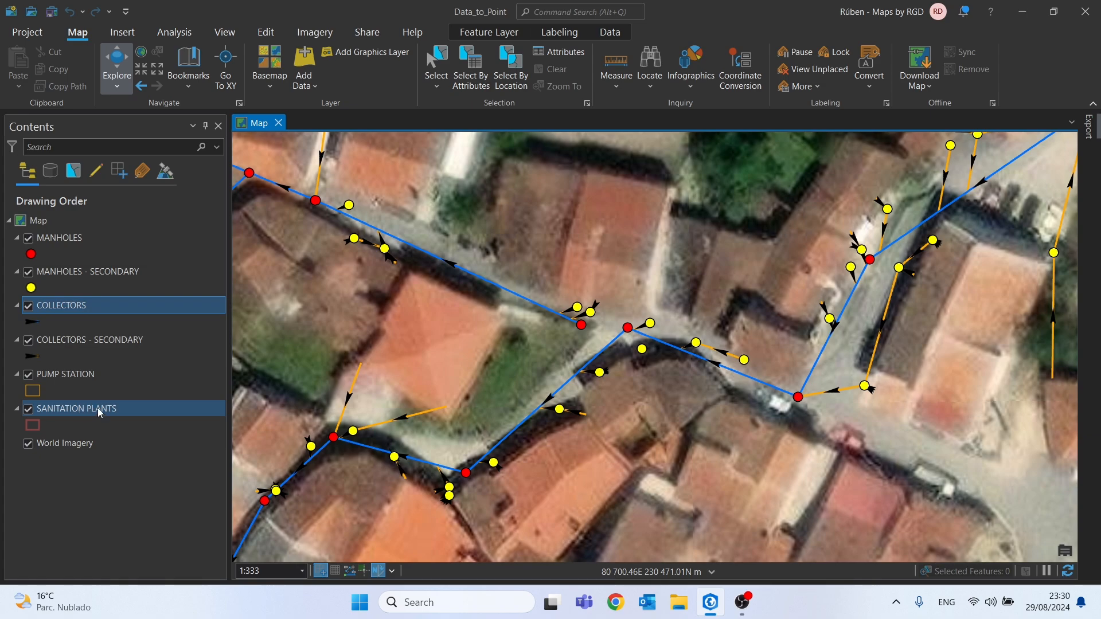
# Review the Z TERRAIN, Z BOTTOM and DEPTH fields in the MANHOLES layer's attribute table, and close the table
pyautogui.click(60, 239)
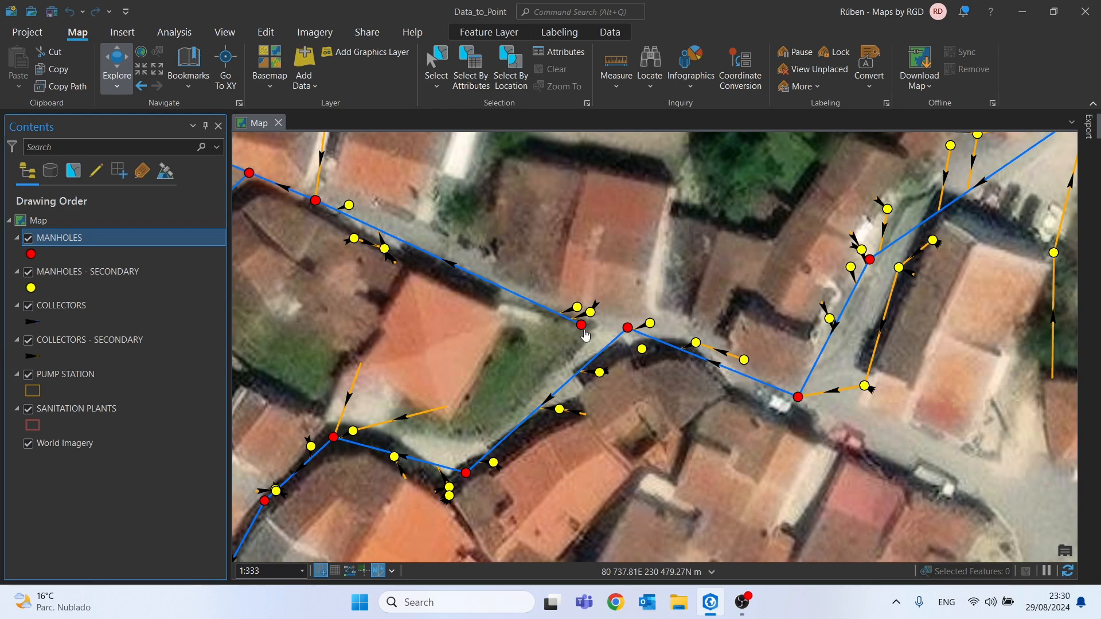
pyautogui.moveTo(312, 251); pyautogui.dragTo(356, 270)
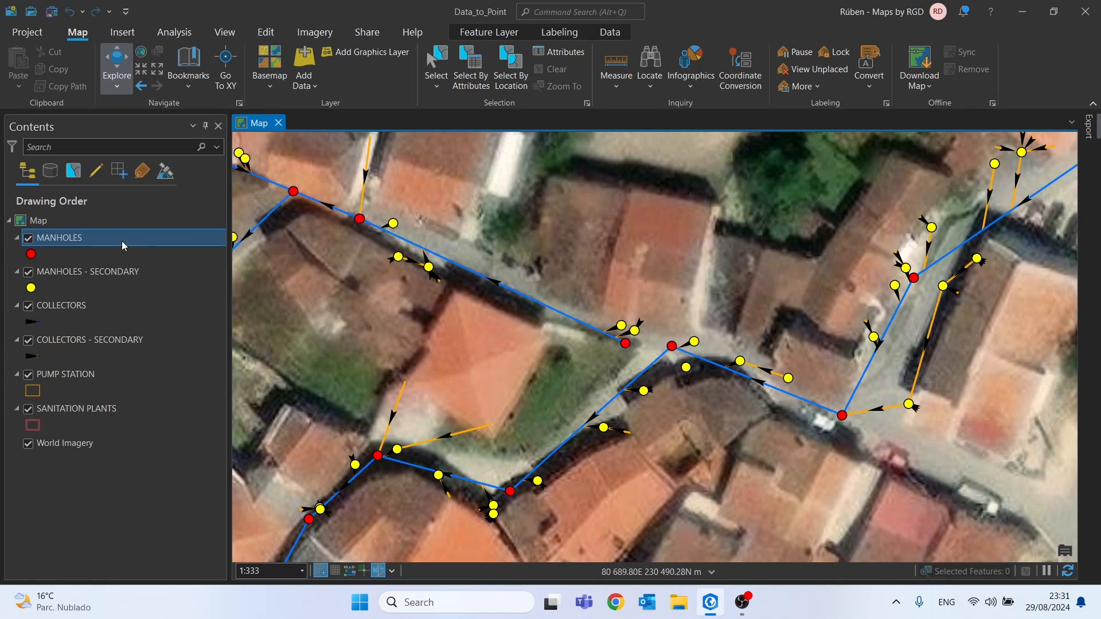
pyautogui.click(103, 240)
pyautogui.rightClick(102, 239)
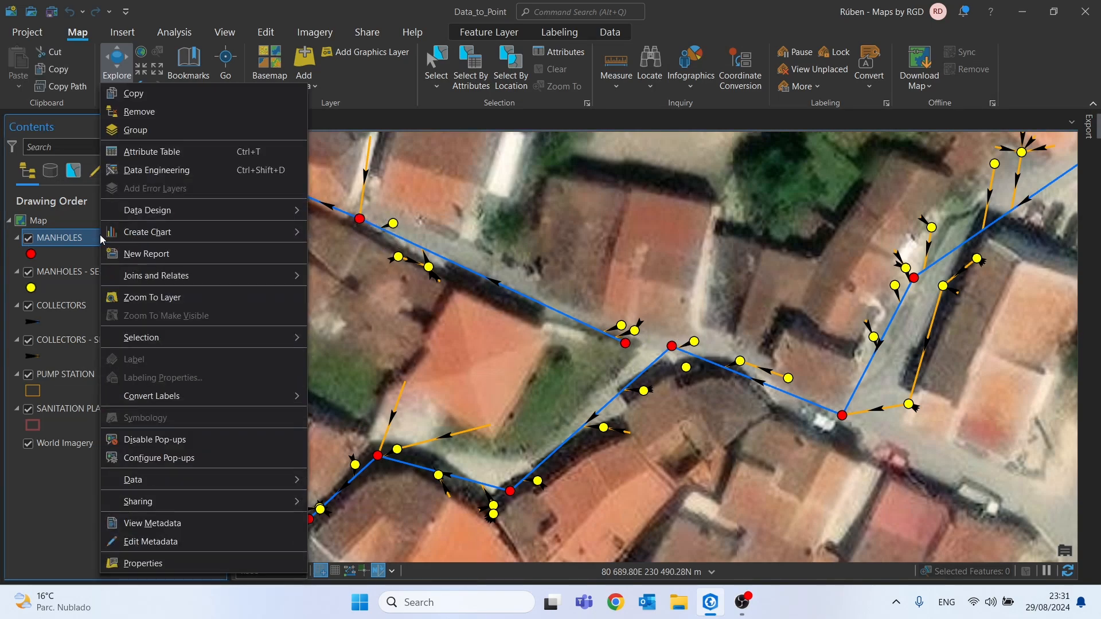
pyautogui.click(142, 151)
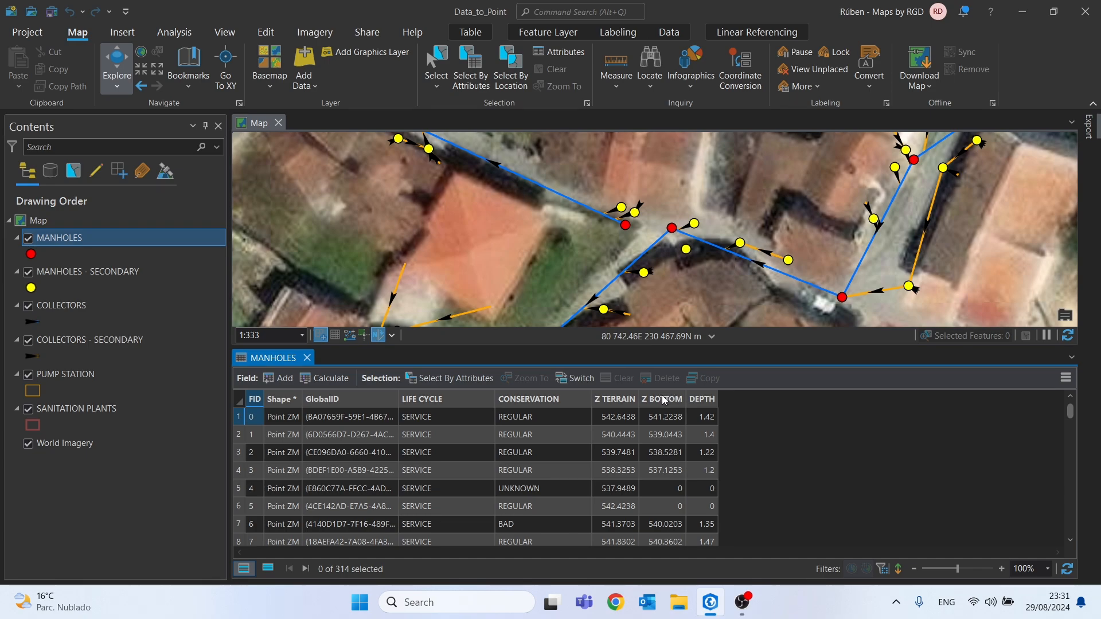
pyautogui.moveTo(663, 395)
pyautogui.click(307, 358)
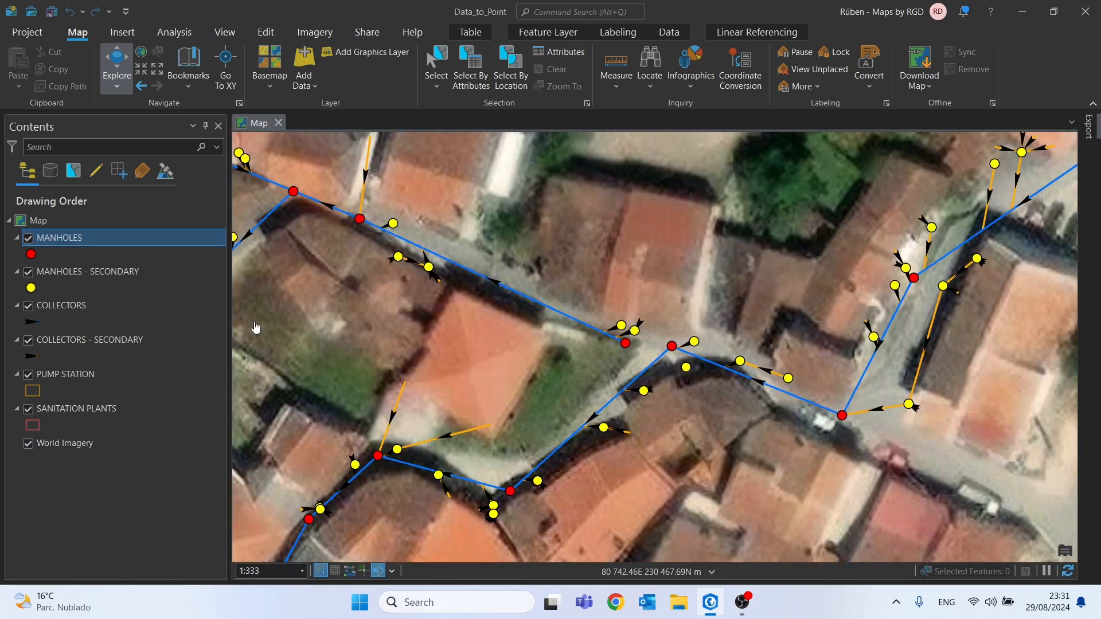
# Check the upstream and downstream depth and Z fields in the COLLECTORS attribute table by sorting each one, and close the table
pyautogui.rightClick(67, 306)
pyautogui.click(120, 71)
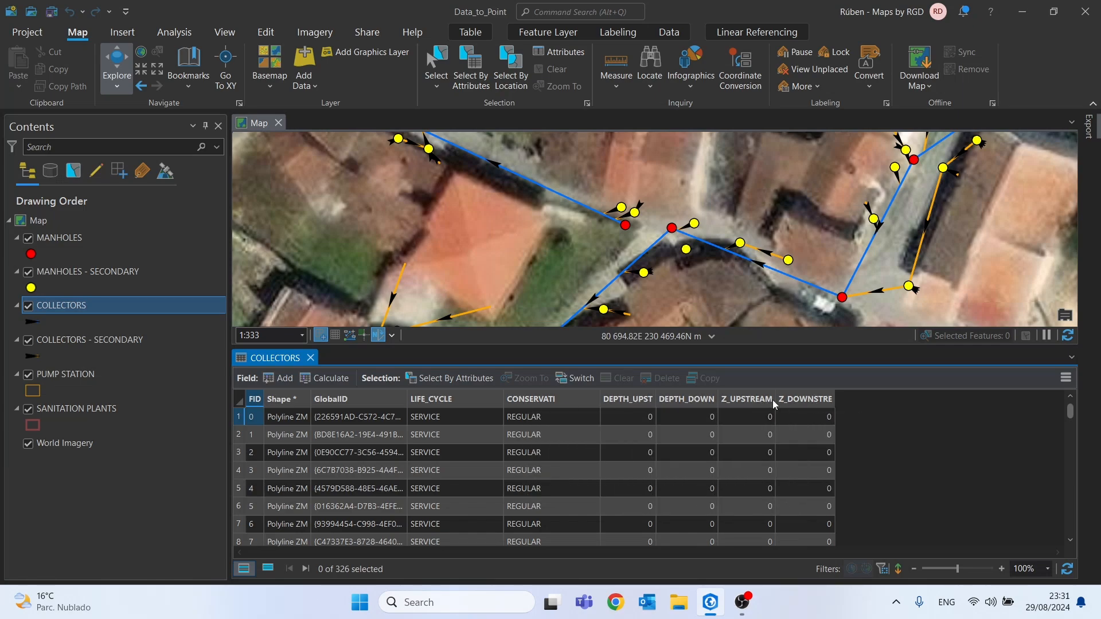
pyautogui.doubleClick(637, 402)
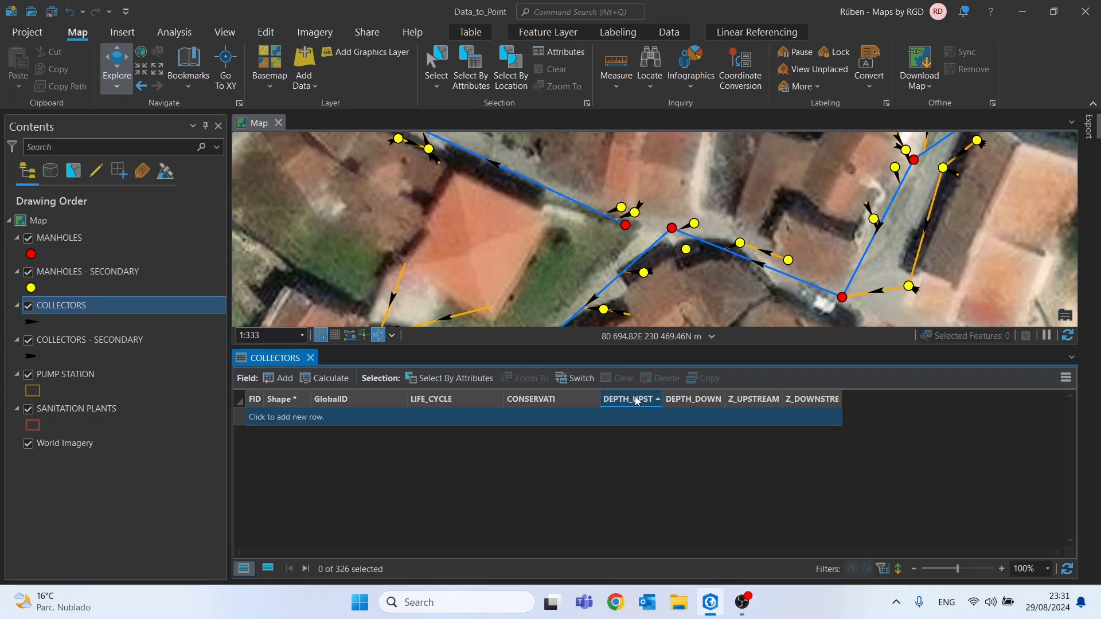
pyautogui.doubleClick(637, 402)
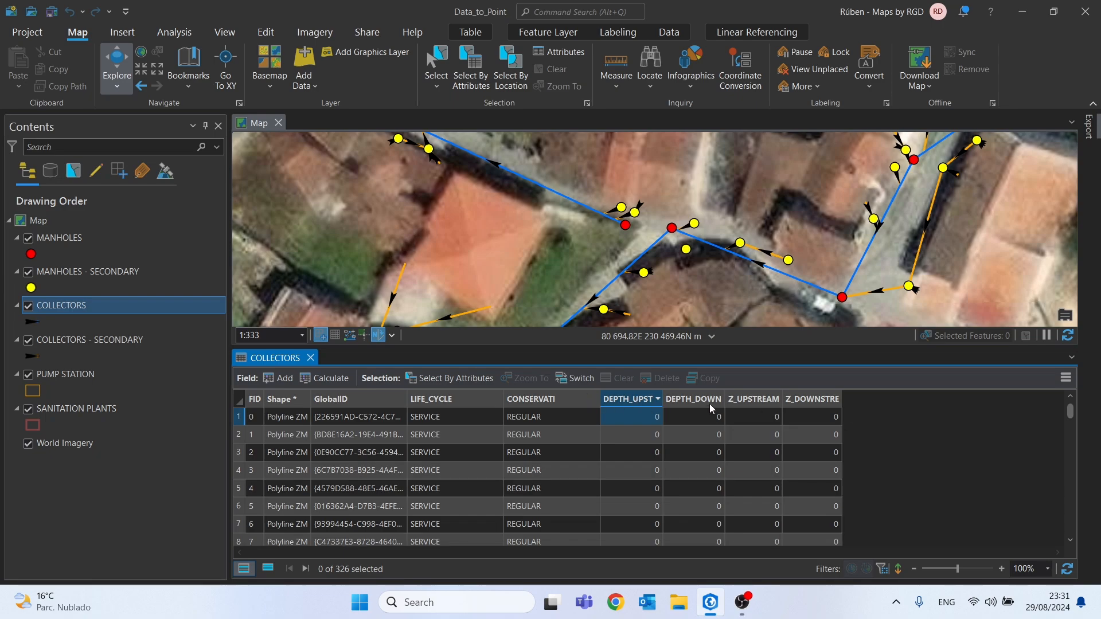
pyautogui.doubleClick(693, 402)
pyautogui.doubleClick(706, 401)
pyautogui.doubleClick(765, 398)
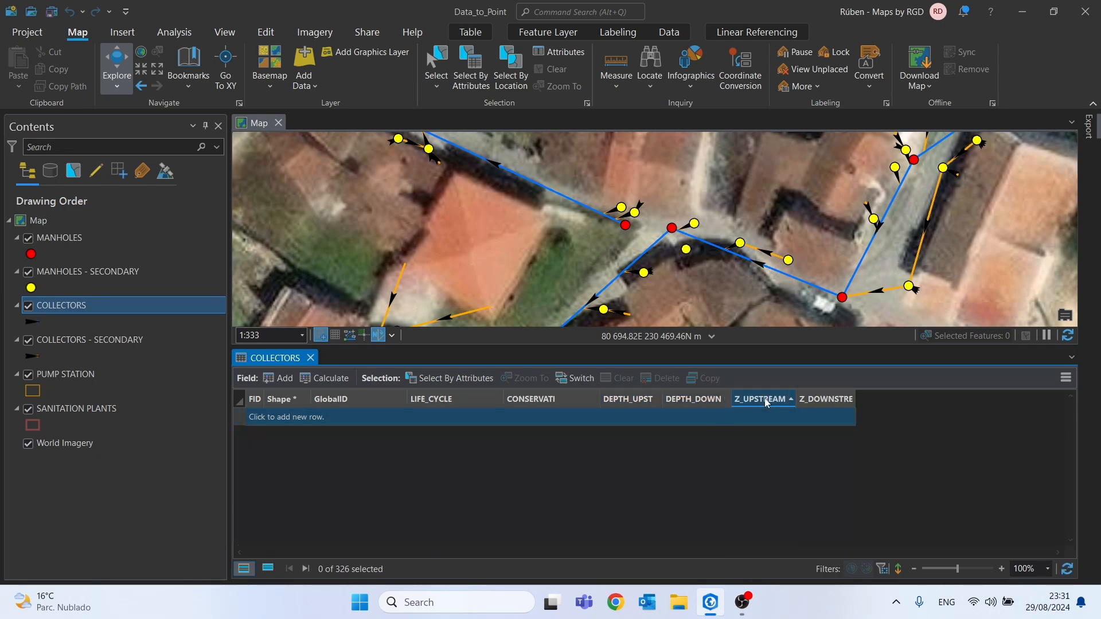
pyautogui.doubleClick(838, 401)
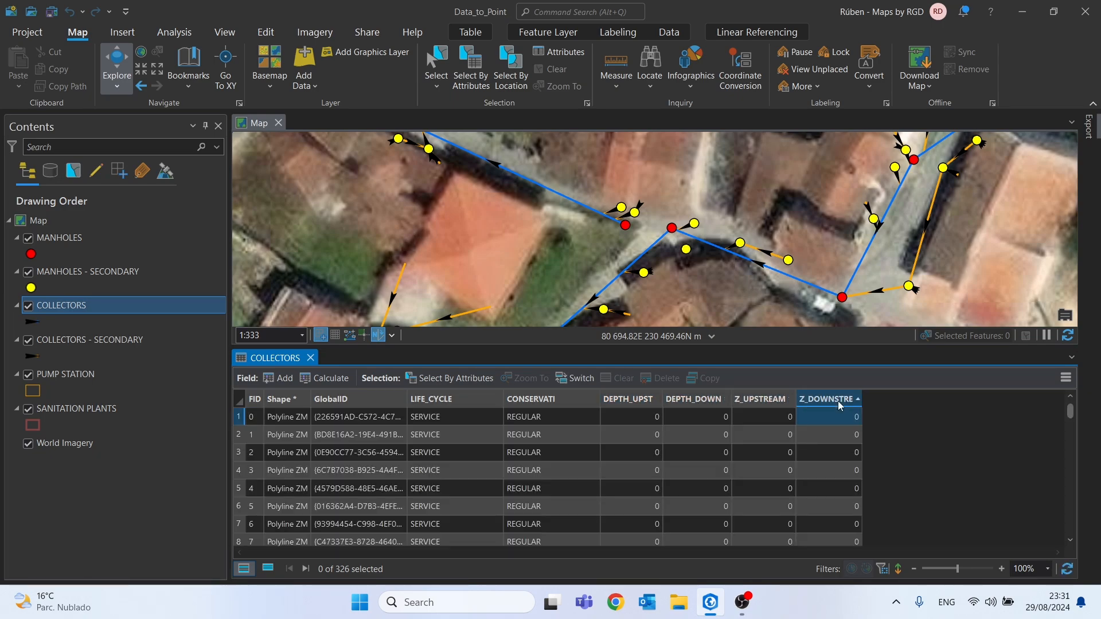
pyautogui.doubleClick(838, 401)
pyautogui.click(311, 359)
# Sort the MANHOLES attribute table by Z BOTTOM in ascending order to check for zero values, and close the table
pyautogui.rightClick(106, 238)
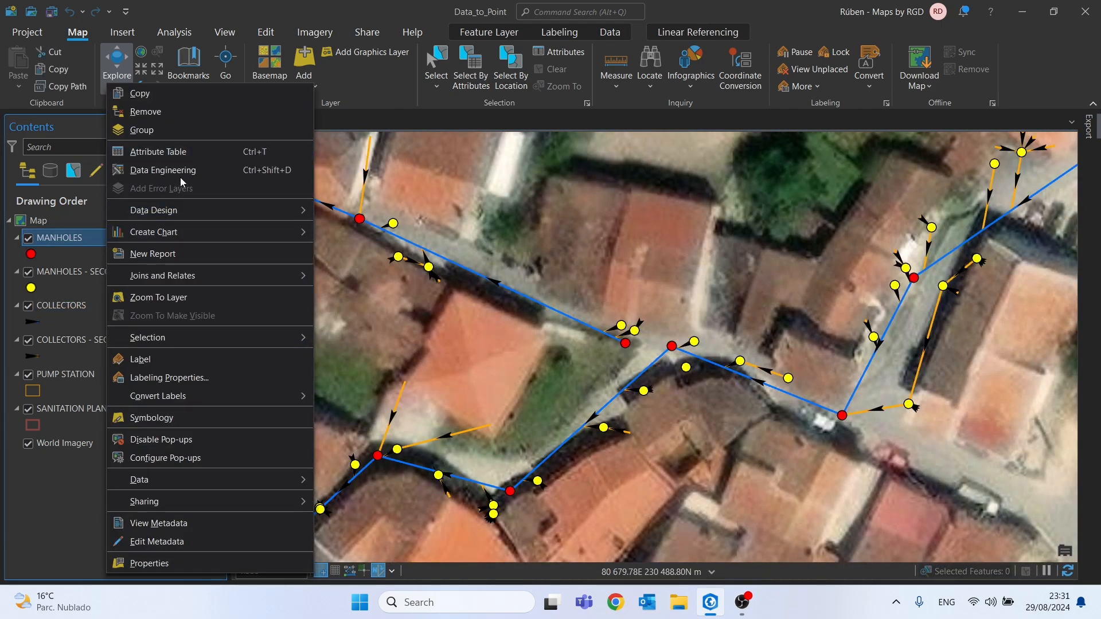
pyautogui.click(179, 153)
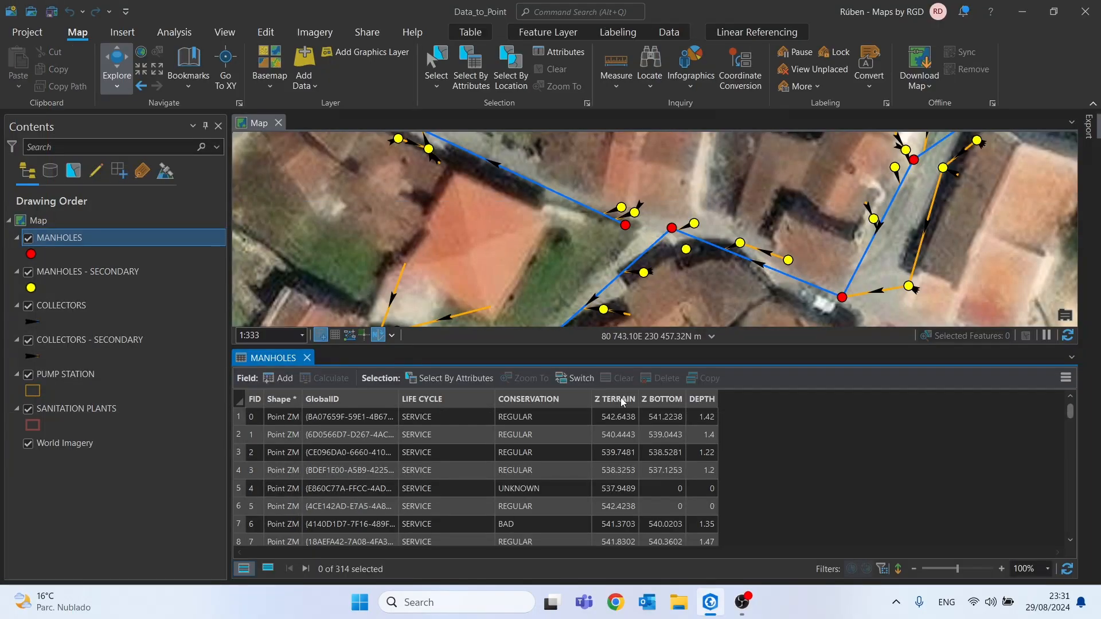
pyautogui.doubleClick(612, 396)
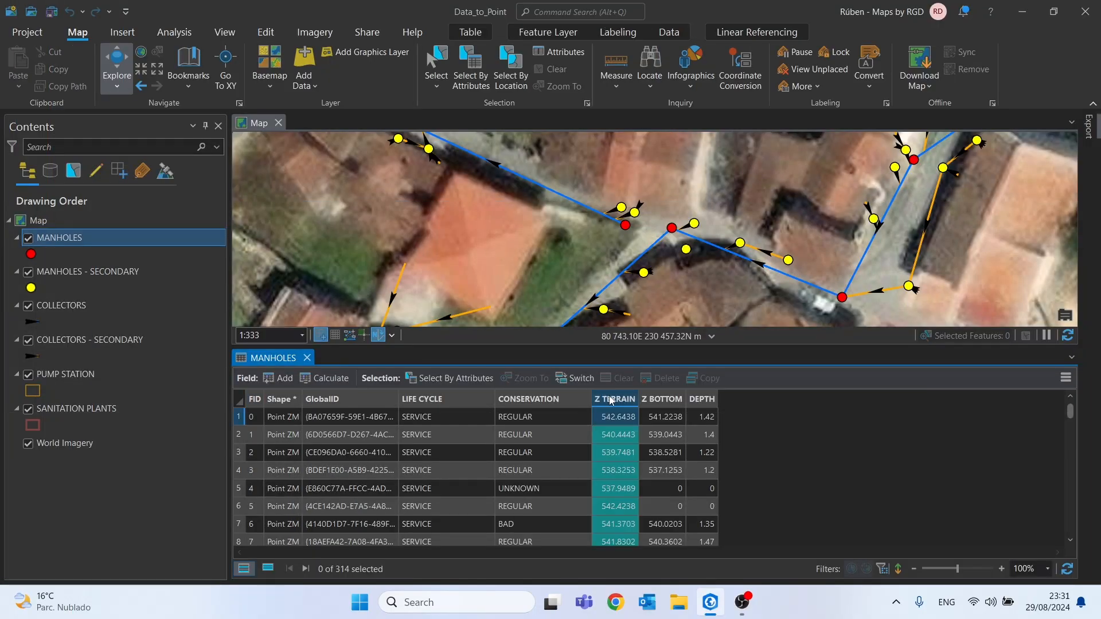
pyautogui.doubleClick(673, 399)
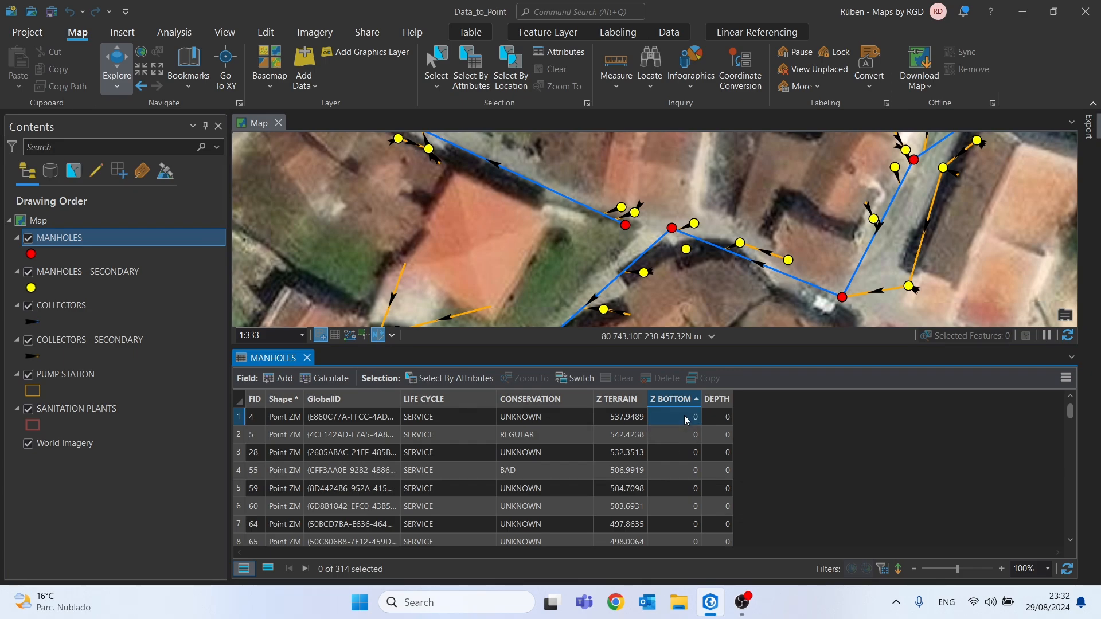
pyautogui.scroll(-15, 684, 419)
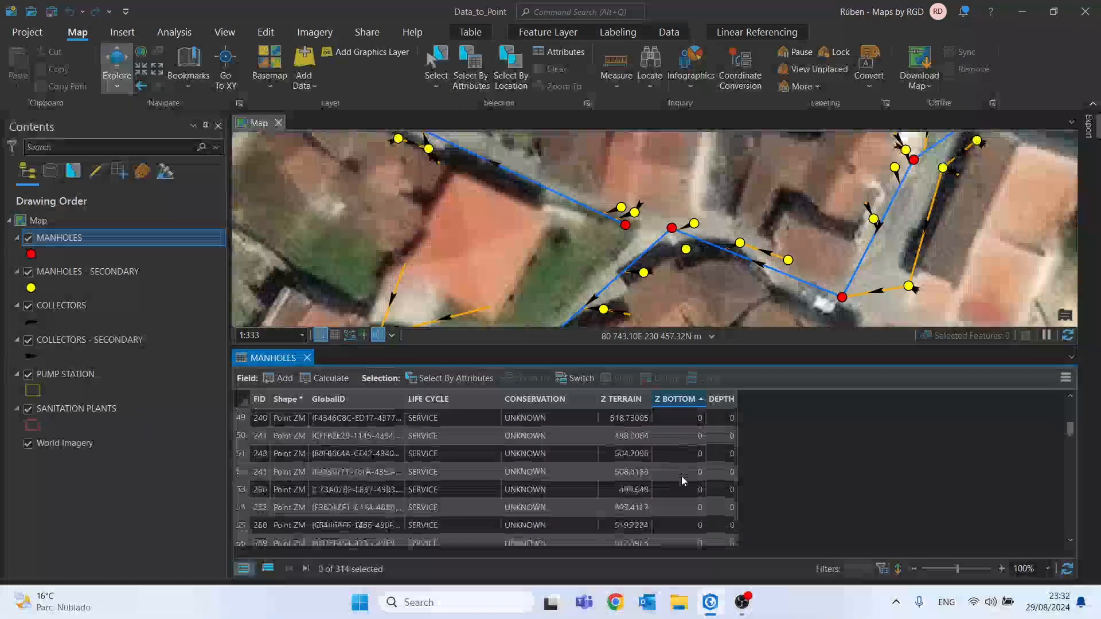
pyautogui.scroll(-10, 683, 476)
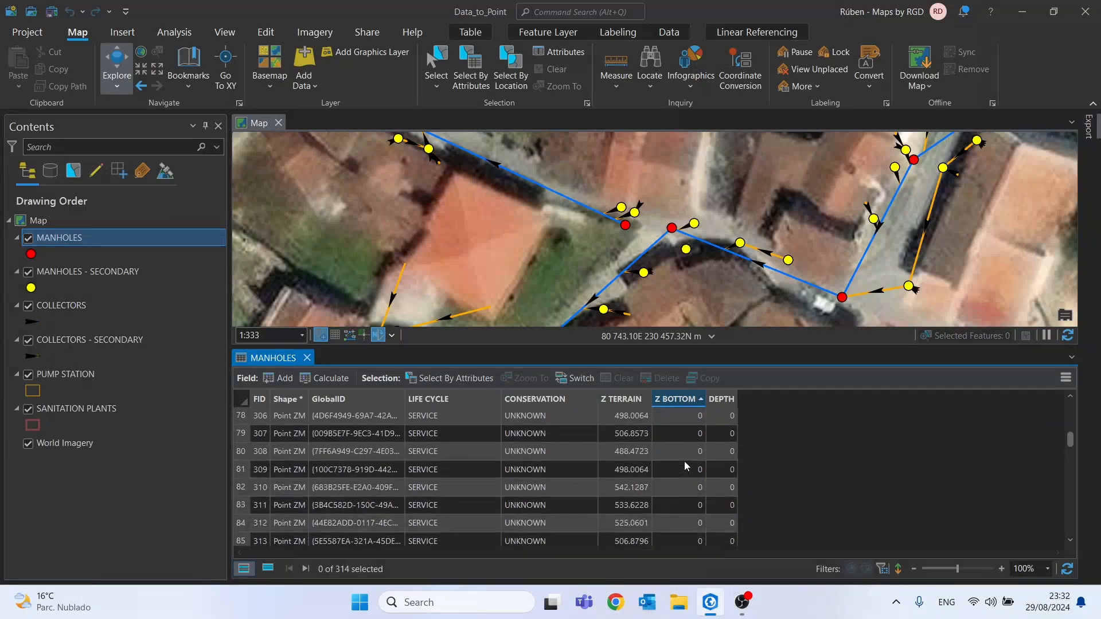
pyautogui.scroll(-2, 686, 466)
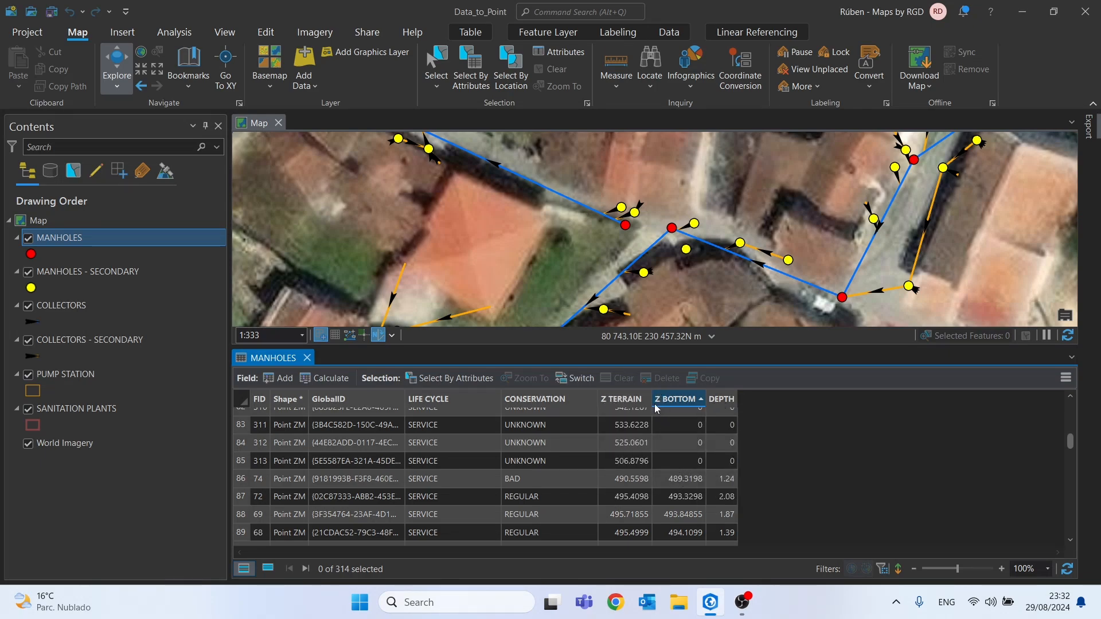
pyautogui.click(306, 357)
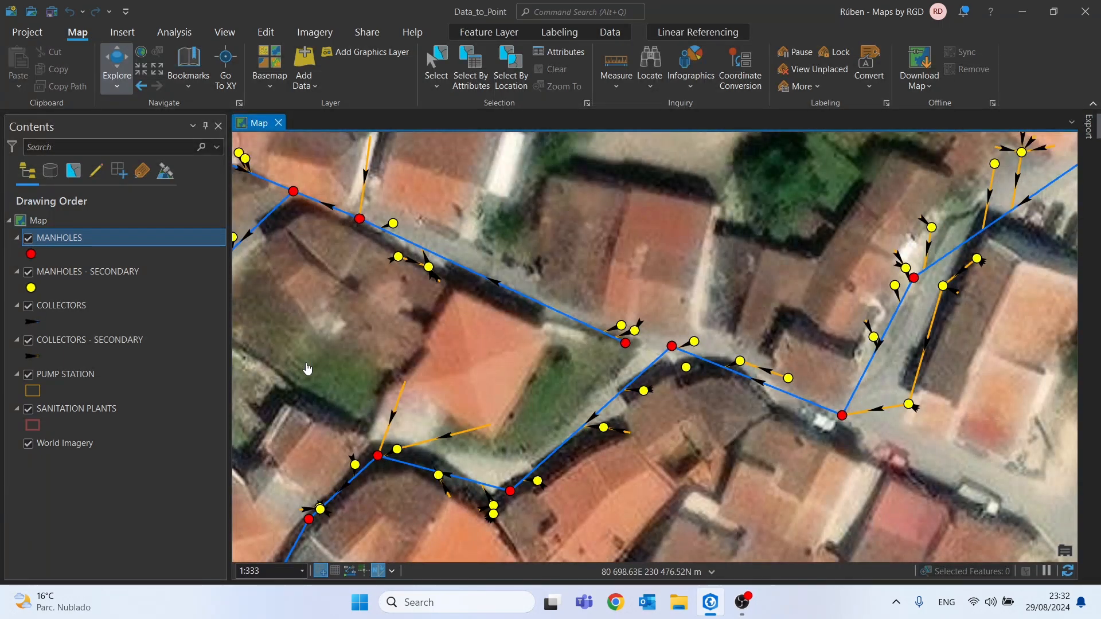
# Inspect the vertices of the collector running above the large orange roof with Edit Vertices, and clear the selection
pyautogui.click(55, 305)
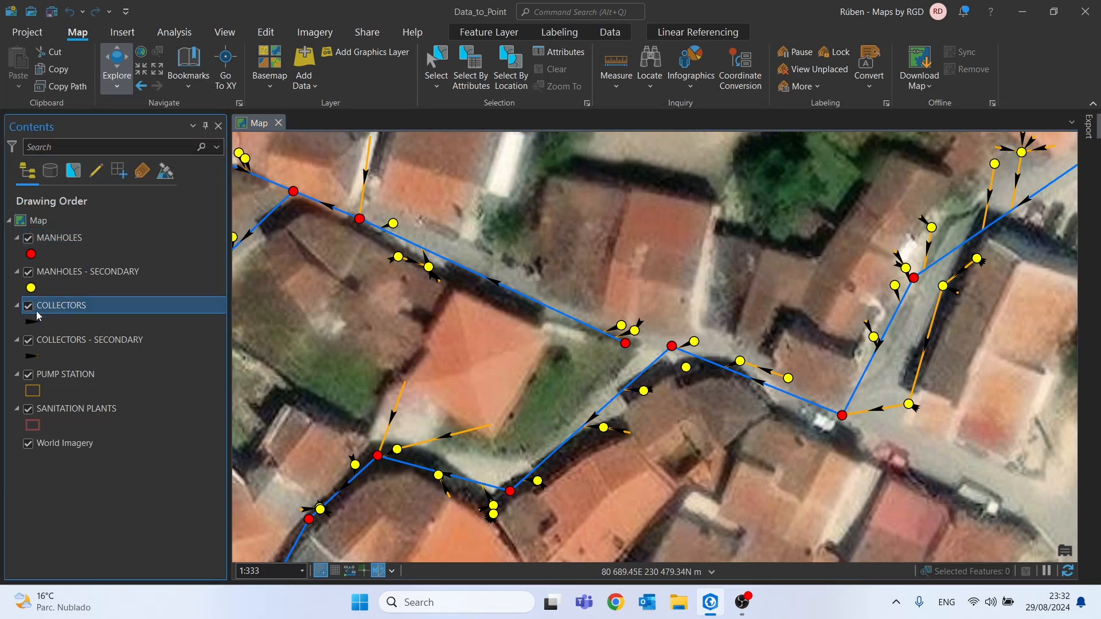
pyautogui.moveTo(319, 258); pyautogui.dragTo(661, 364)
pyautogui.scroll(3, 661, 365)
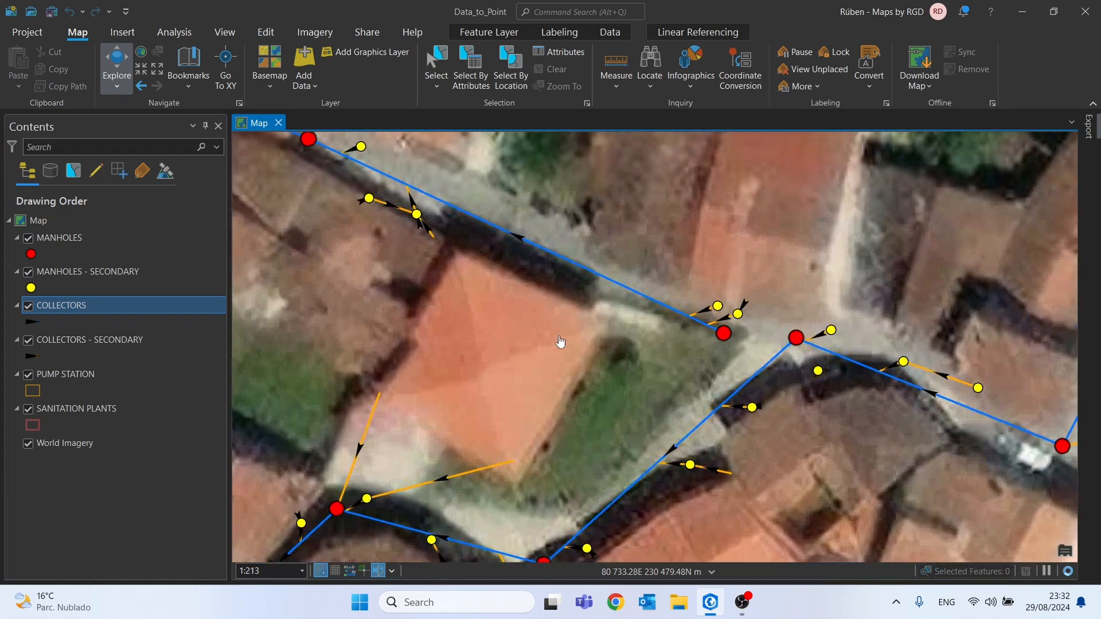
pyautogui.moveTo(560, 348); pyautogui.dragTo(613, 377)
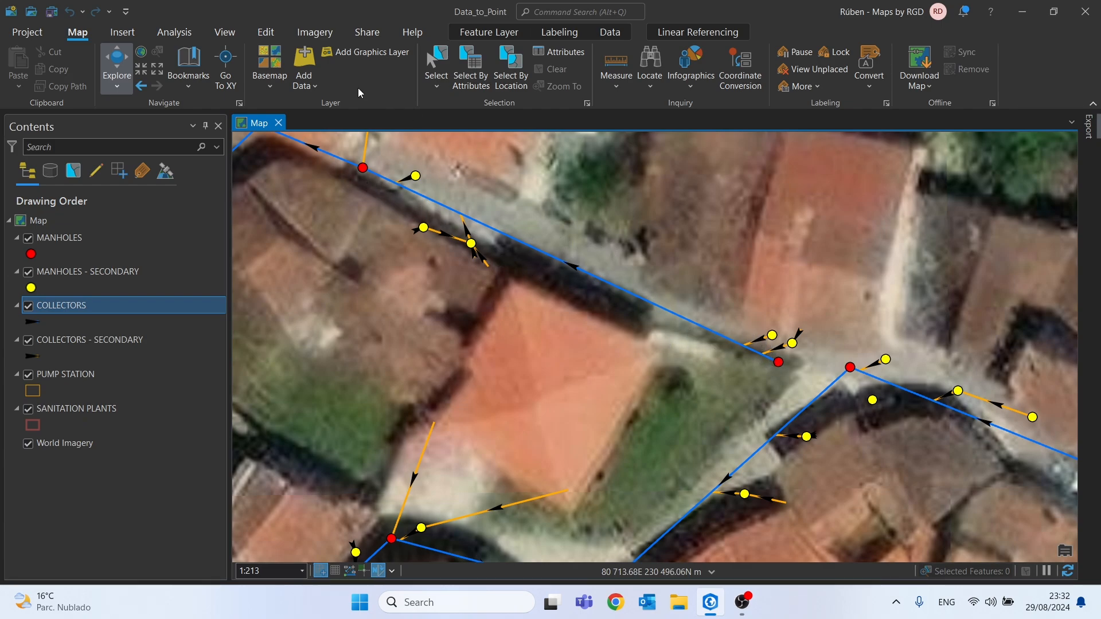
pyautogui.click(266, 33)
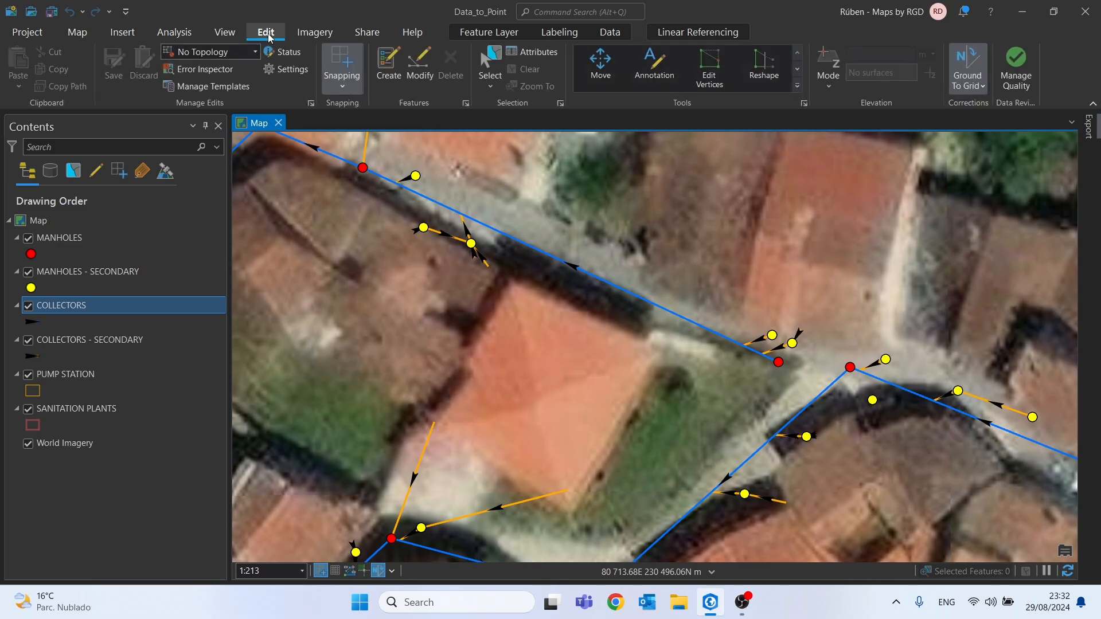
pyautogui.click(707, 85)
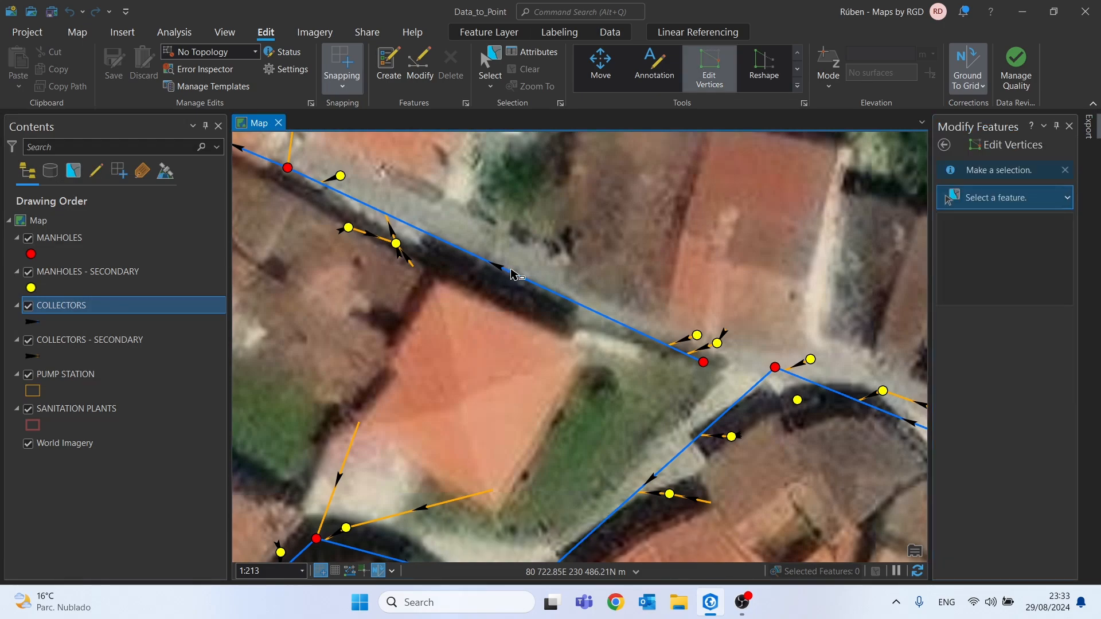
pyautogui.click(510, 276)
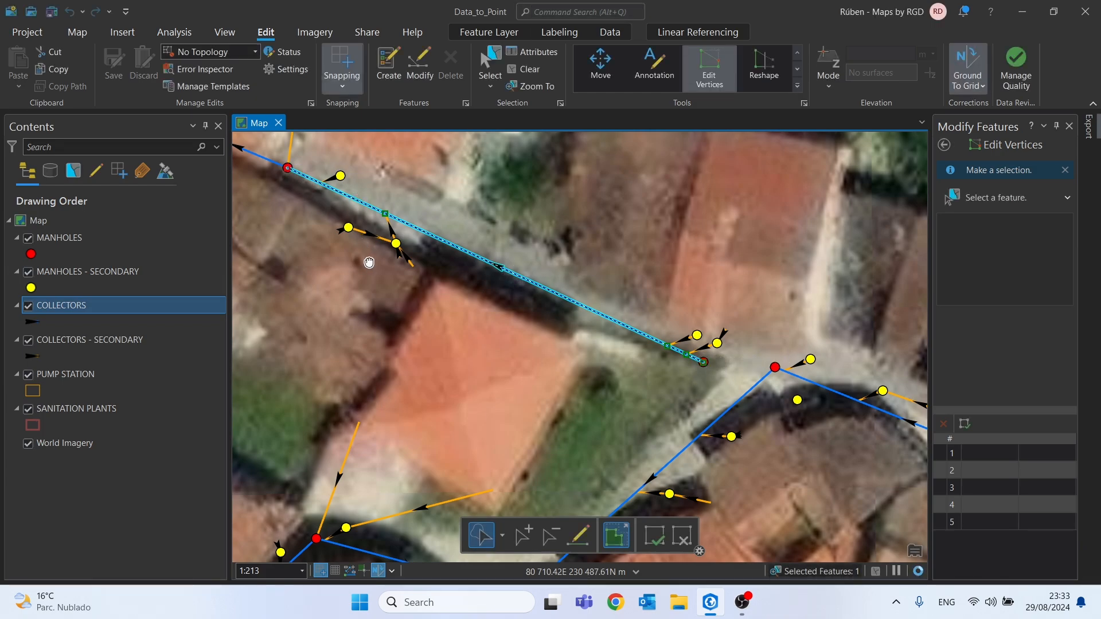
pyautogui.moveTo(360, 258); pyautogui.dragTo(579, 295)
pyautogui.scroll(-2, 579, 295)
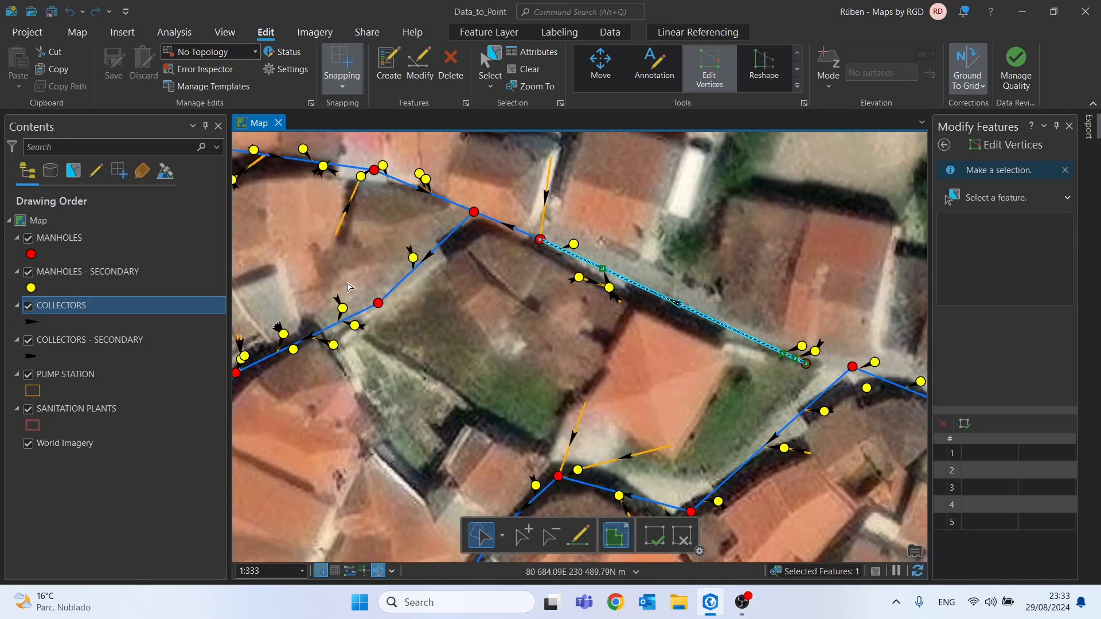
pyautogui.moveTo(347, 339); pyautogui.dragTo(538, 301)
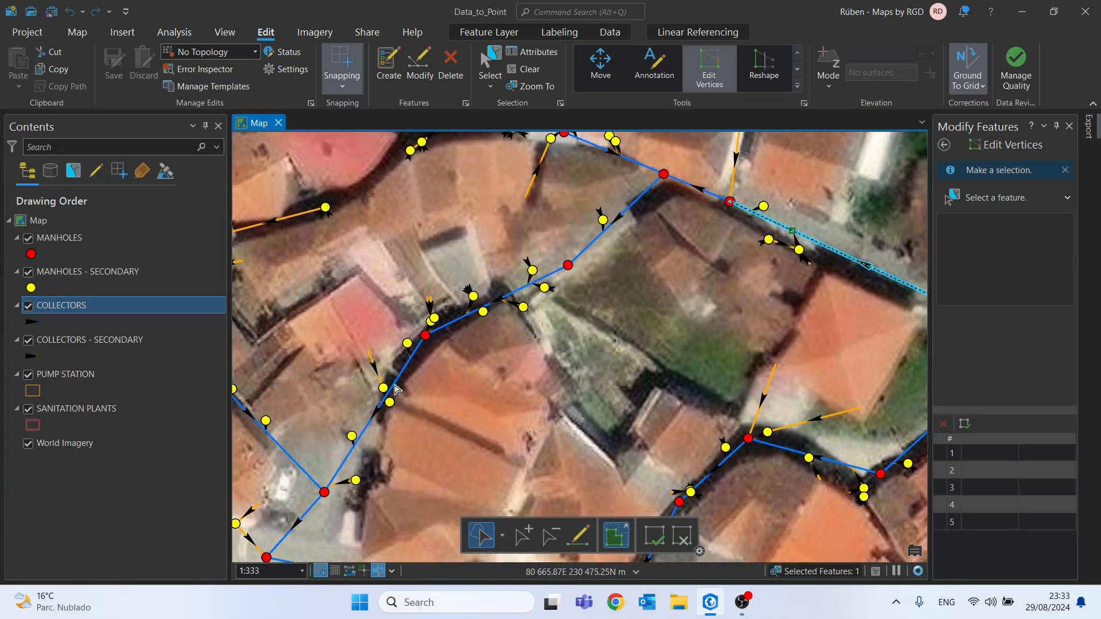
pyautogui.click(522, 72)
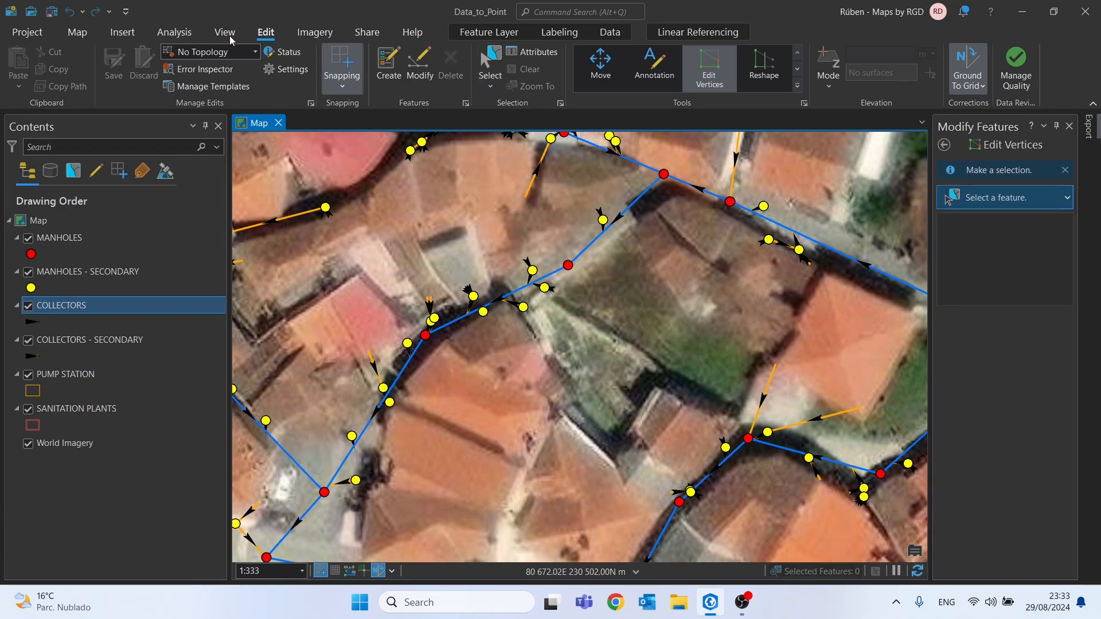
# Search the geoprocessing tools for FEATURE VERTICES and open the Feature Vertices To Points tool
pyautogui.click(175, 34)
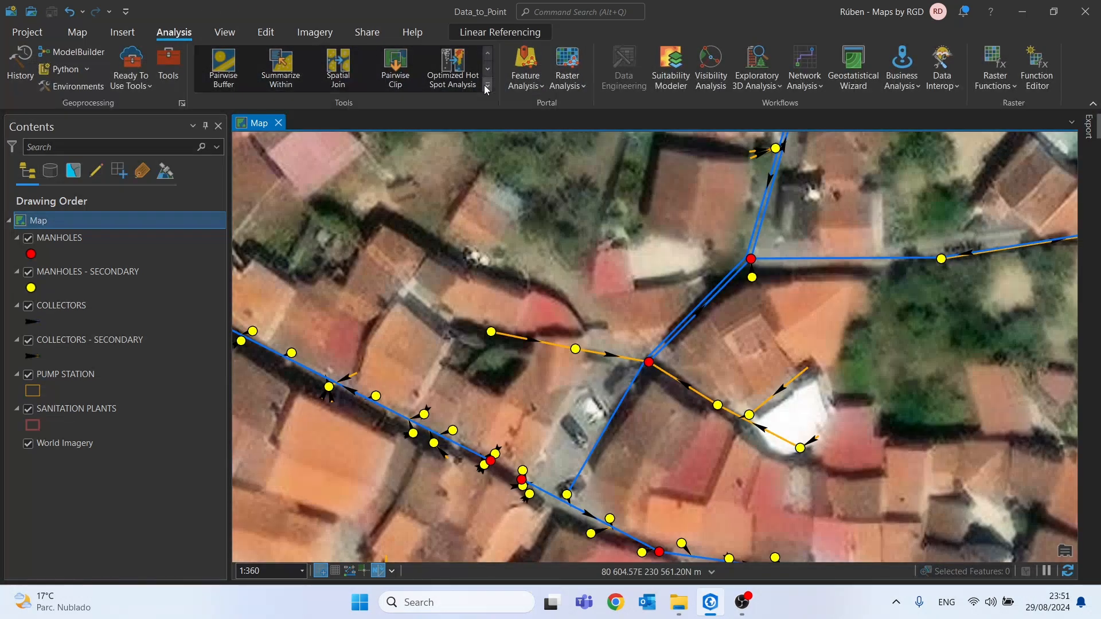
pyautogui.click(488, 85)
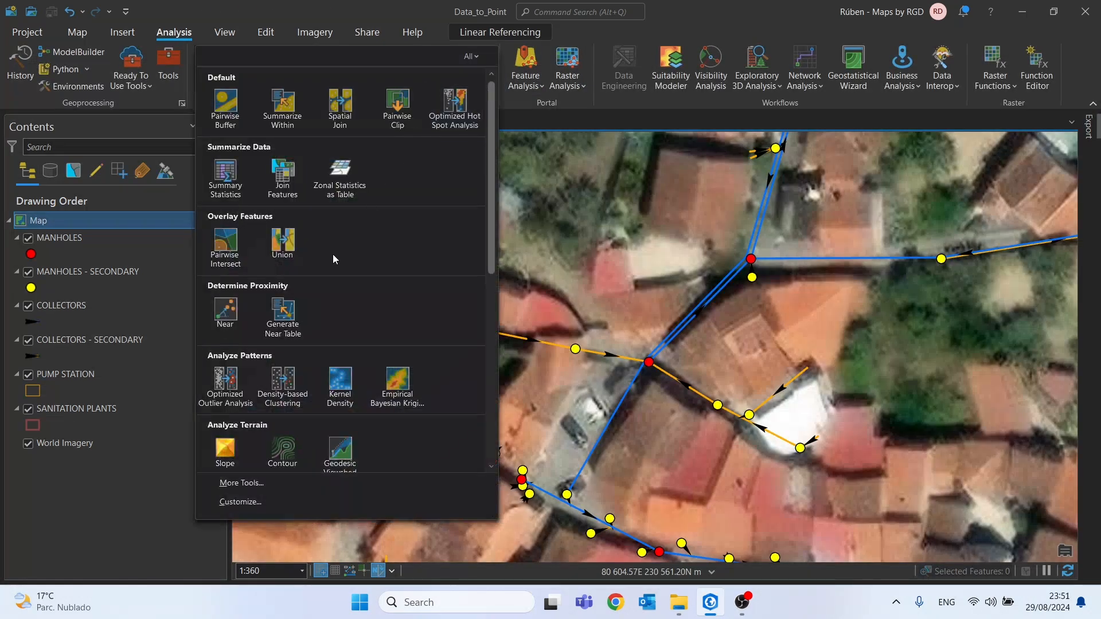
pyautogui.click(270, 482)
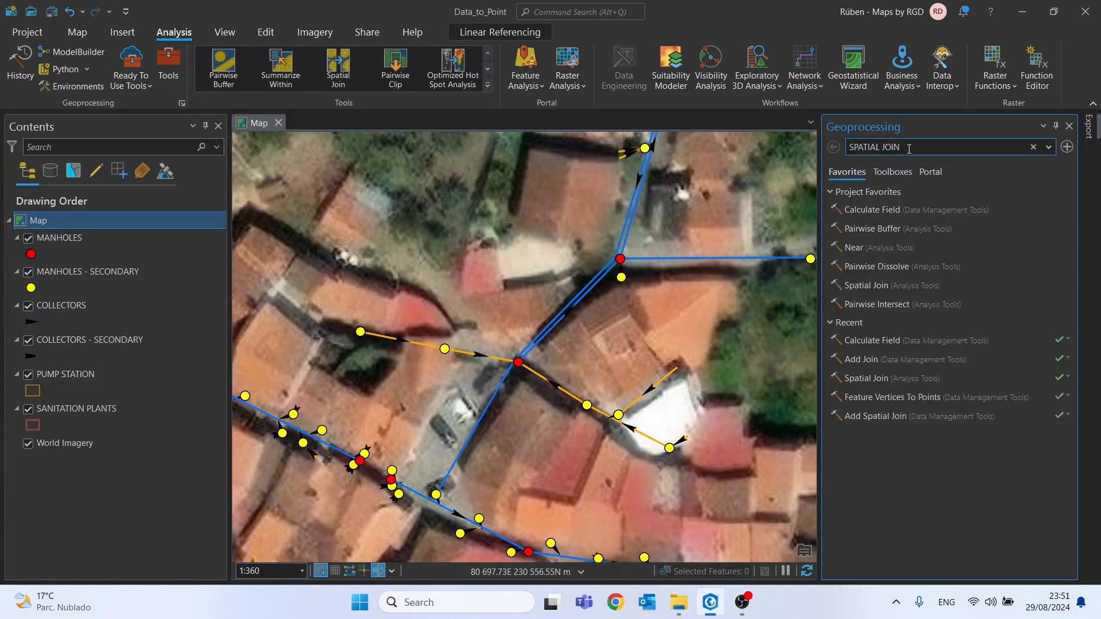
pyautogui.moveTo(910, 148); pyautogui.dragTo(755, 150)
pyautogui.write('FEATURE VE')
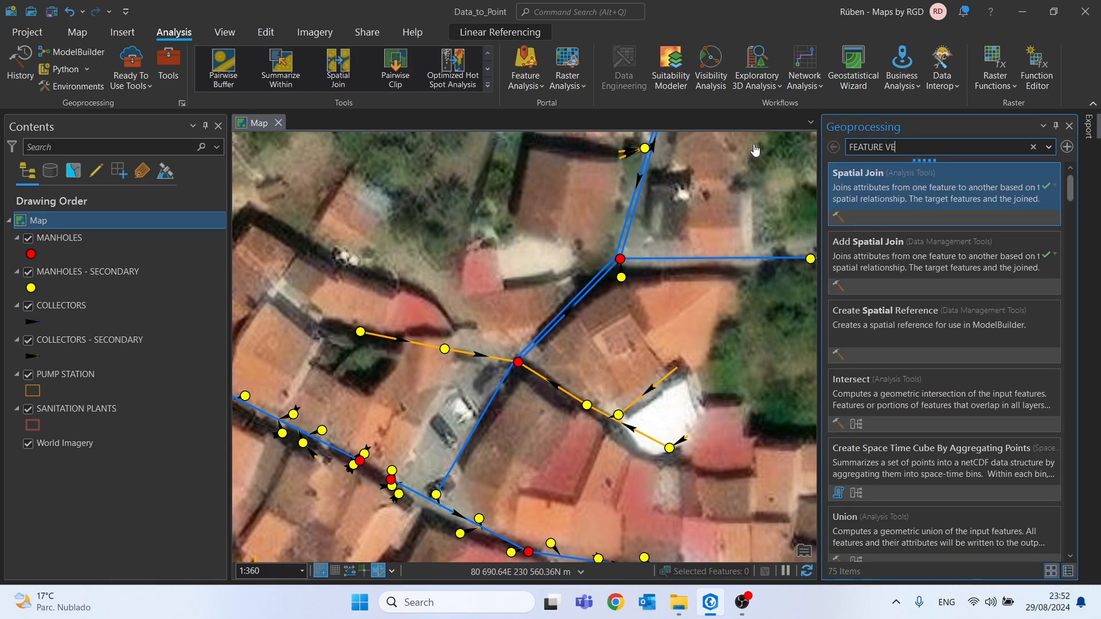
pyautogui.write('RTICES')
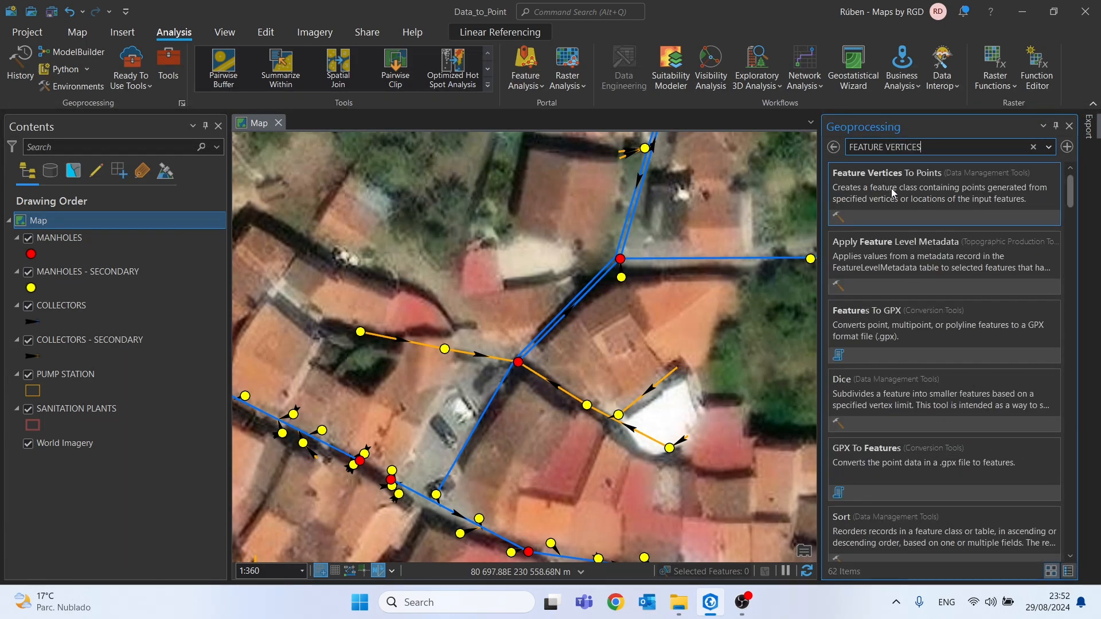
pyautogui.click(894, 193)
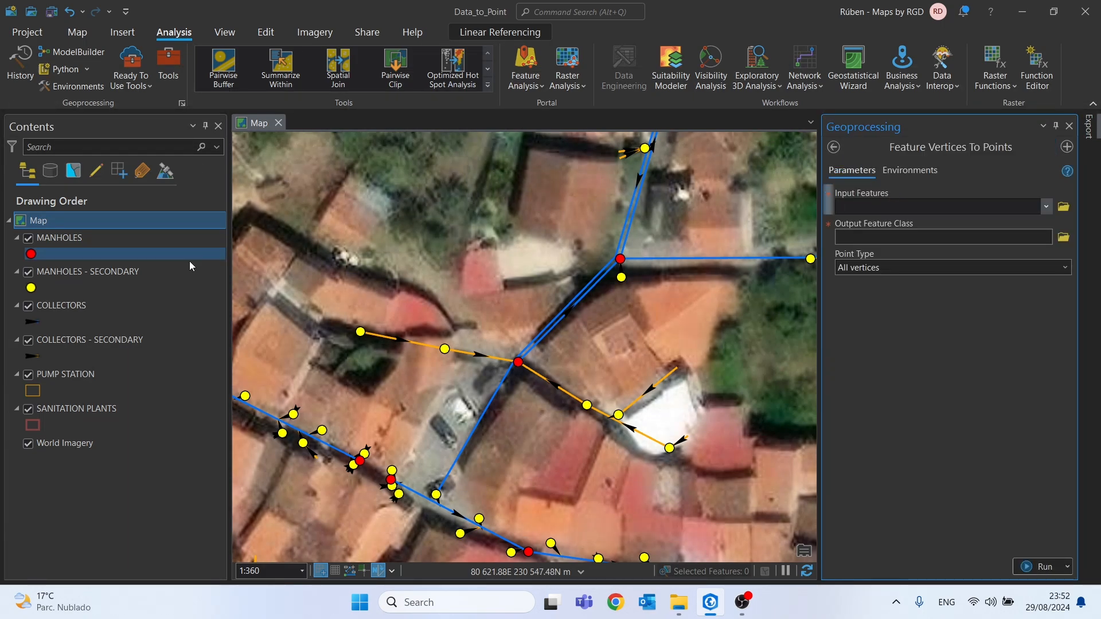
# Convert the COLLECTORS start vertices to points with Feature Vertices To Points, saving the output feature class as UPSTREAM_POINTS
pyautogui.click(50, 310)
pyautogui.moveTo(50, 310); pyautogui.dragTo(868, 213)
pyautogui.click(1064, 237)
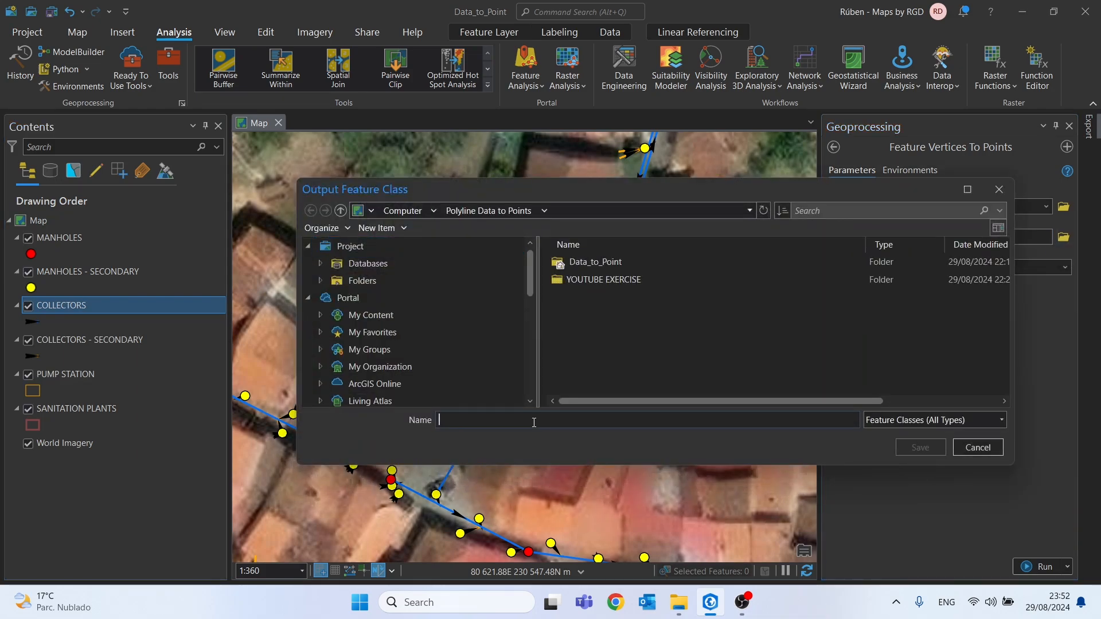
pyautogui.click(534, 422)
pyautogui.write('UPS')
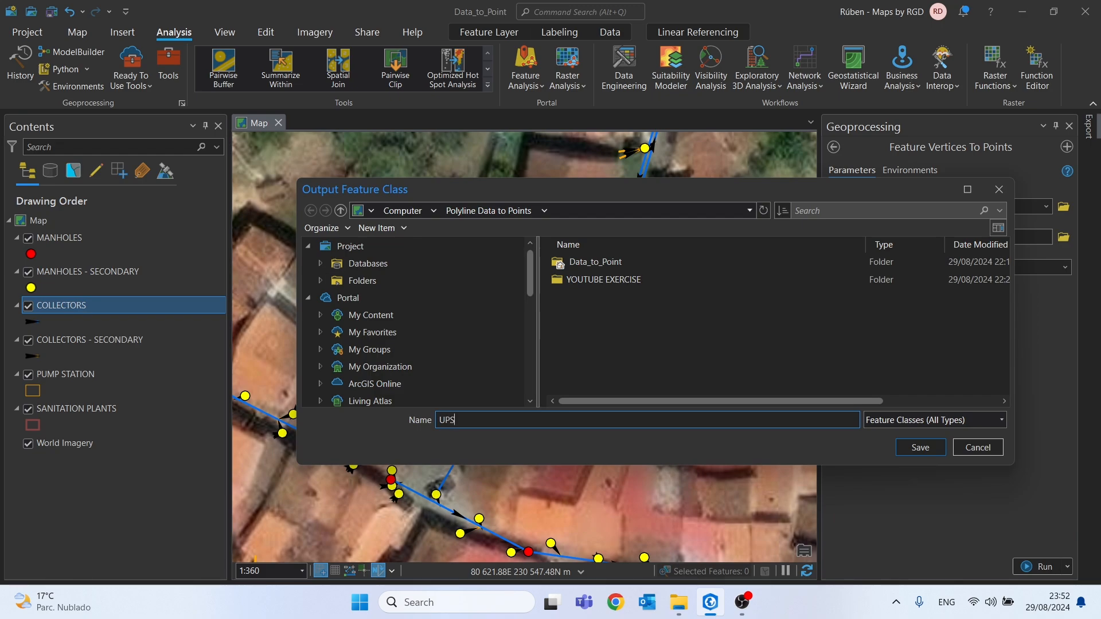
pyautogui.write('TREAM_POINTS')
pyautogui.click(920, 447)
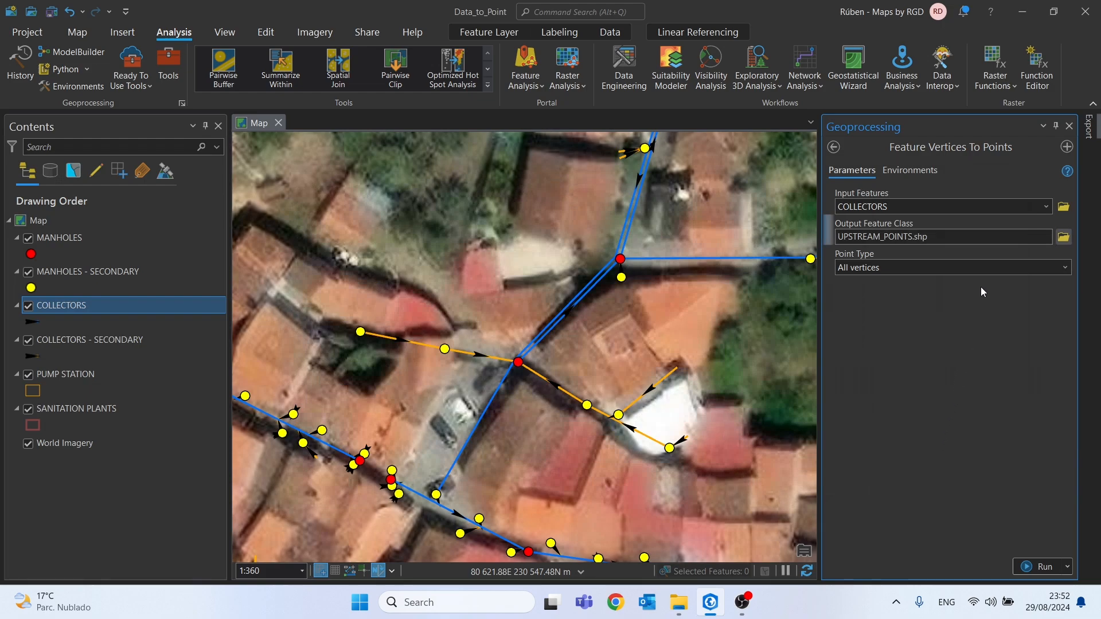
pyautogui.click(1065, 267)
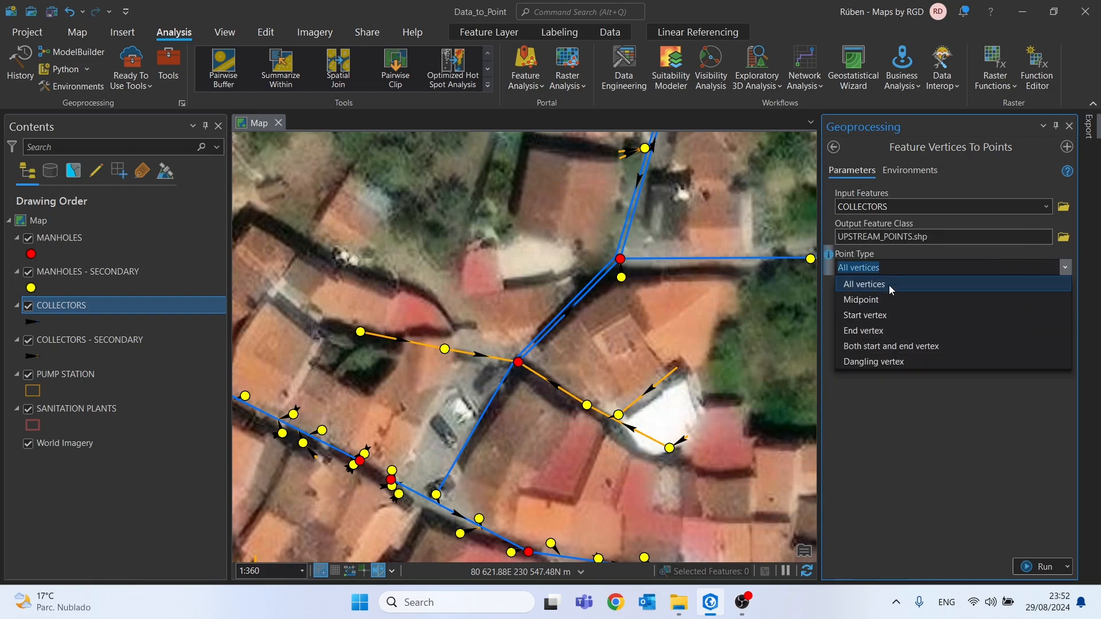
pyautogui.click(858, 315)
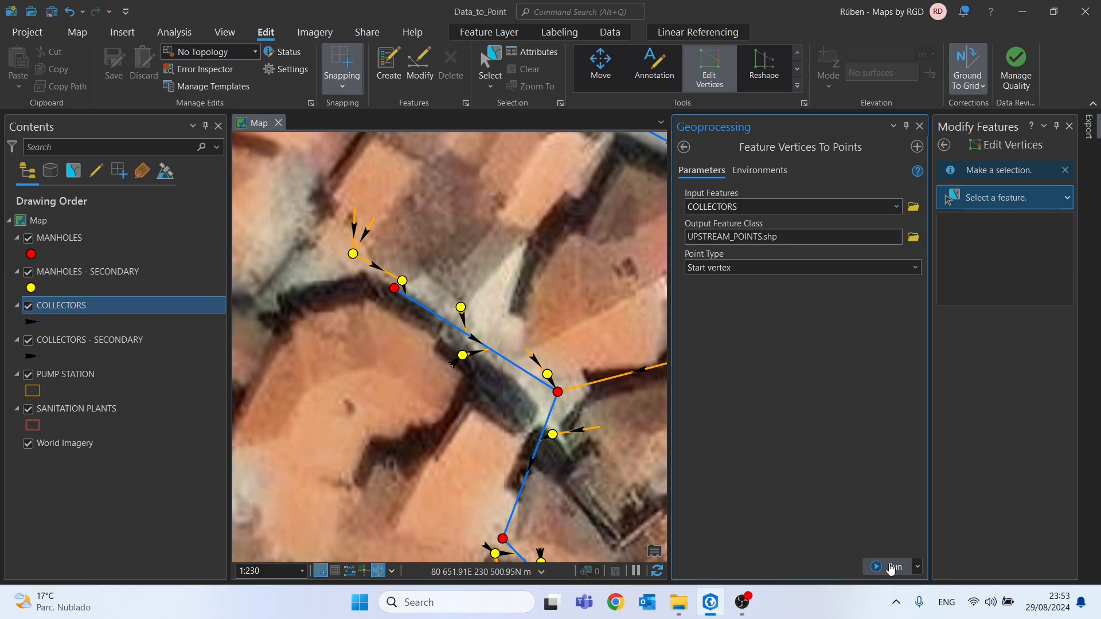
pyautogui.click(891, 567)
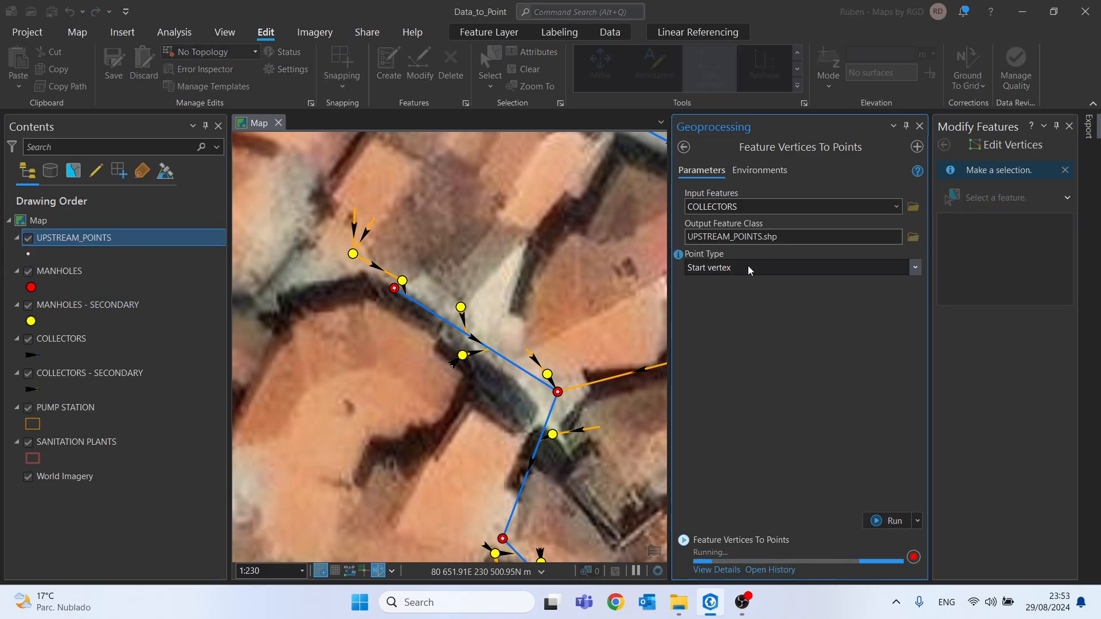
# Run Feature Vertices To Points on COLLECTORS again with the End vertex point type and DOWNSTREAM_POINTS.shp as output
pyautogui.click(697, 236)
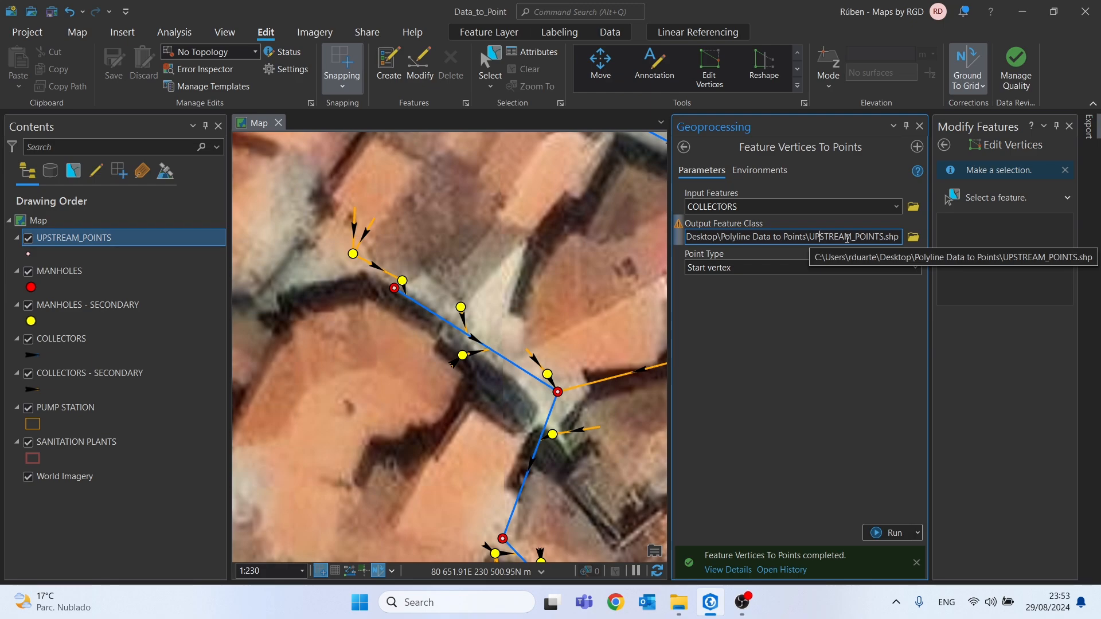
pyautogui.press('BackSpace')
pyautogui.press('BackSpace')
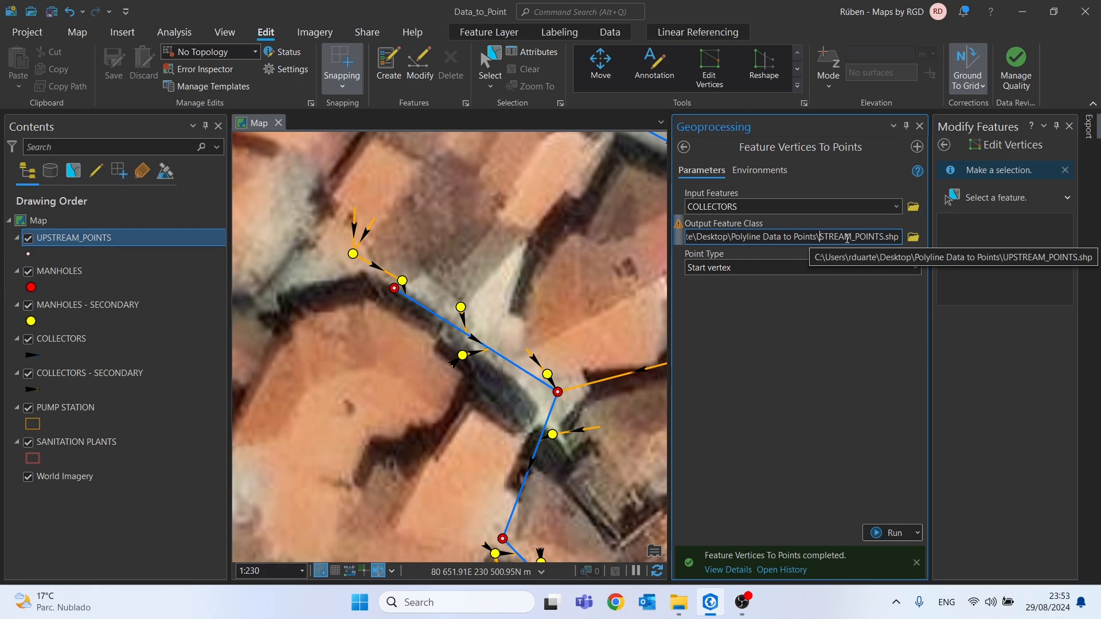
pyautogui.write('DOWN')
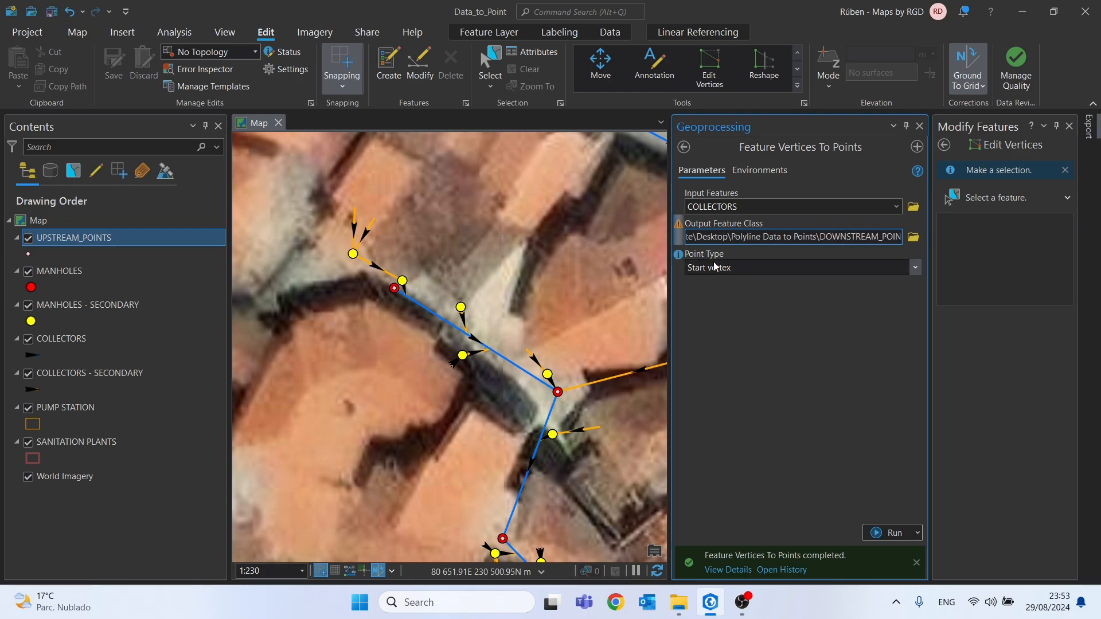
pyautogui.click(916, 268)
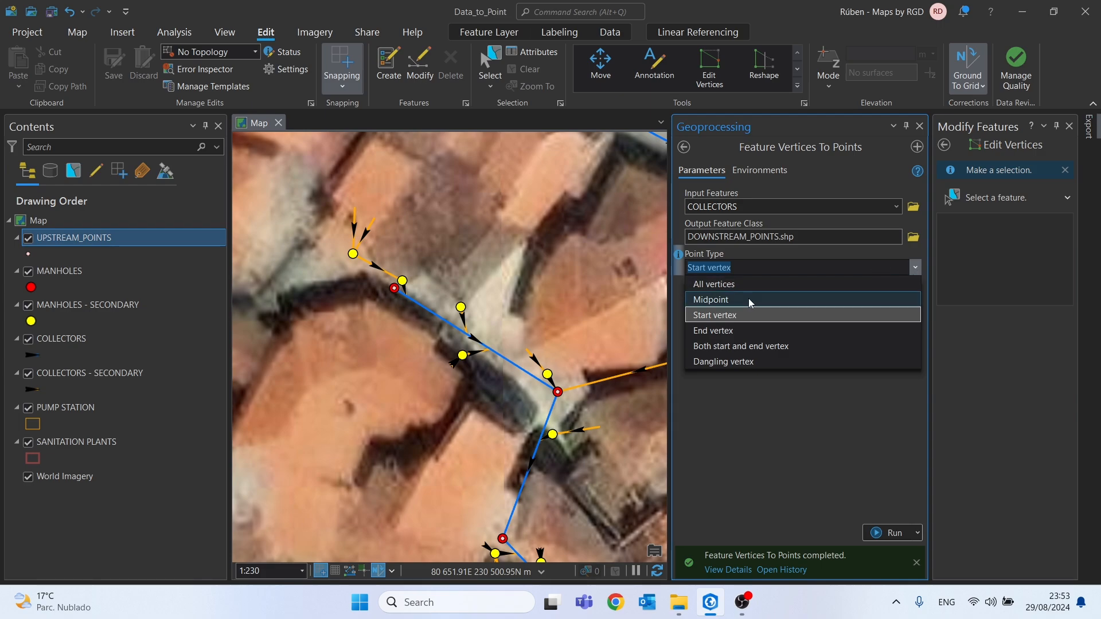
pyautogui.click(718, 332)
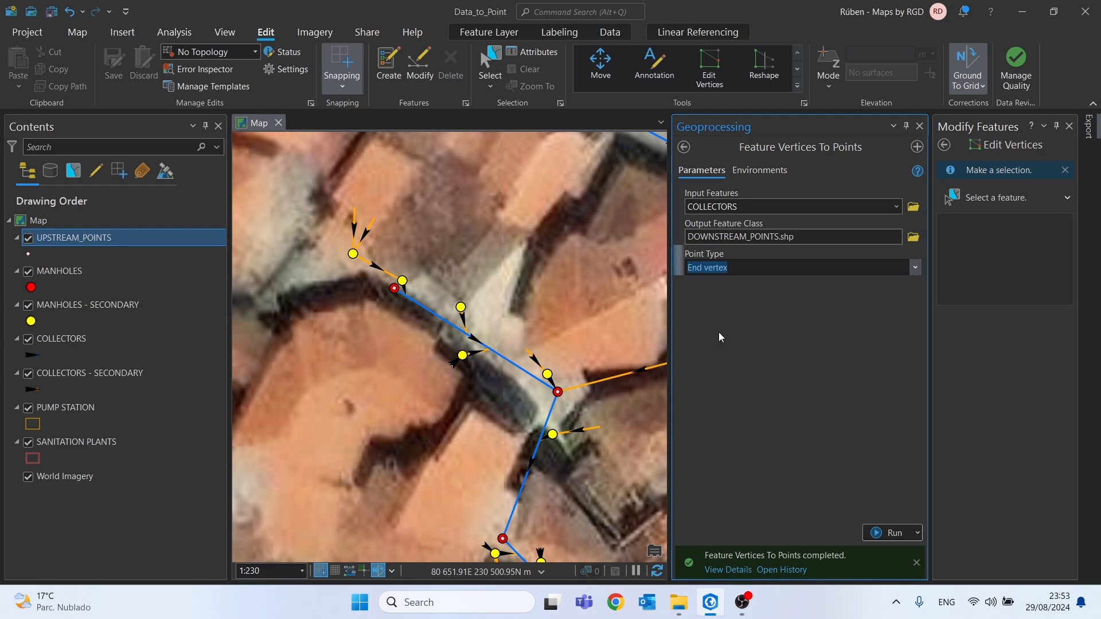
pyautogui.click(884, 539)
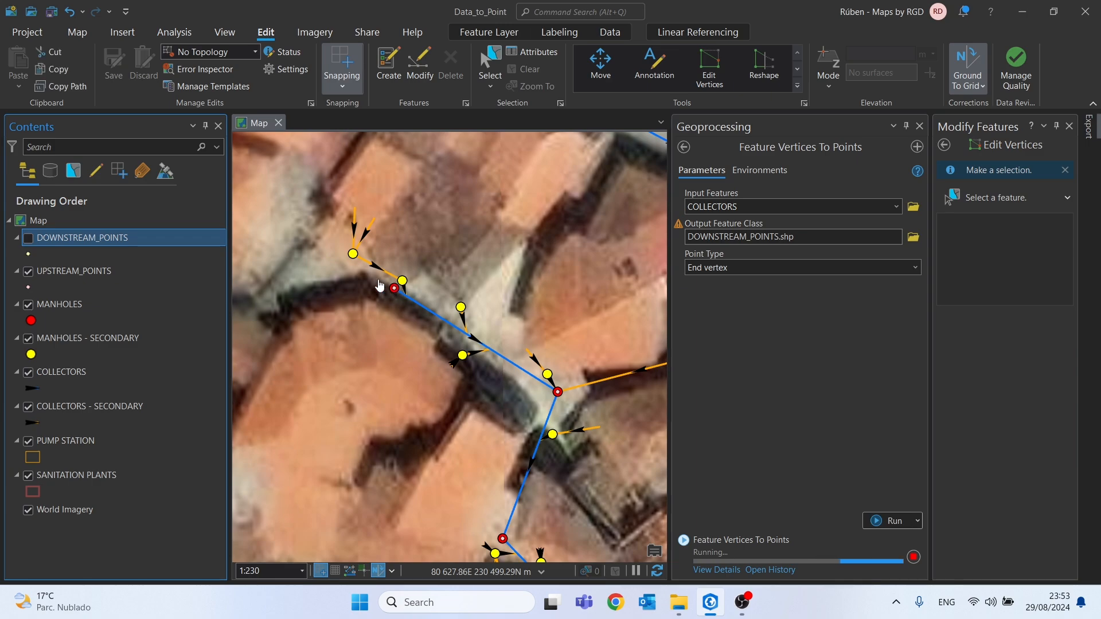
# Toggle the two new point layers to compare them on the map, leaving both DOWNSTREAM_POINTS and UPSTREAM_POINTS hidden
pyautogui.click(29, 238)
pyautogui.click(28, 272)
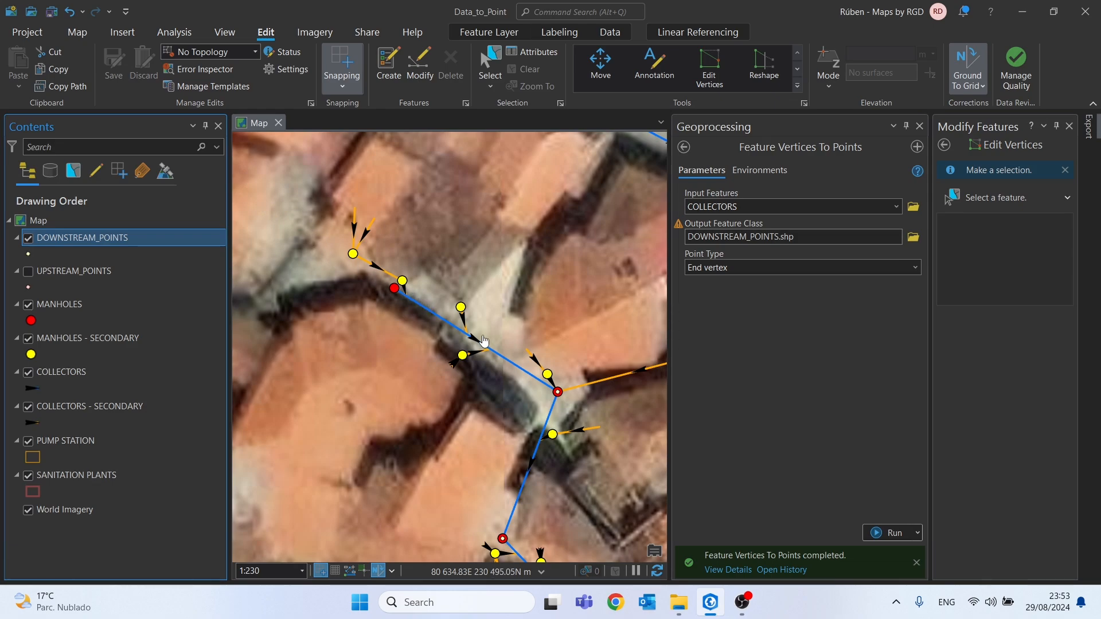
pyautogui.click(29, 239)
# Review the fields carried over to the UPSTREAM_POINTS attribute table, closing the geoprocessing tool and the table
pyautogui.rightClick(68, 271)
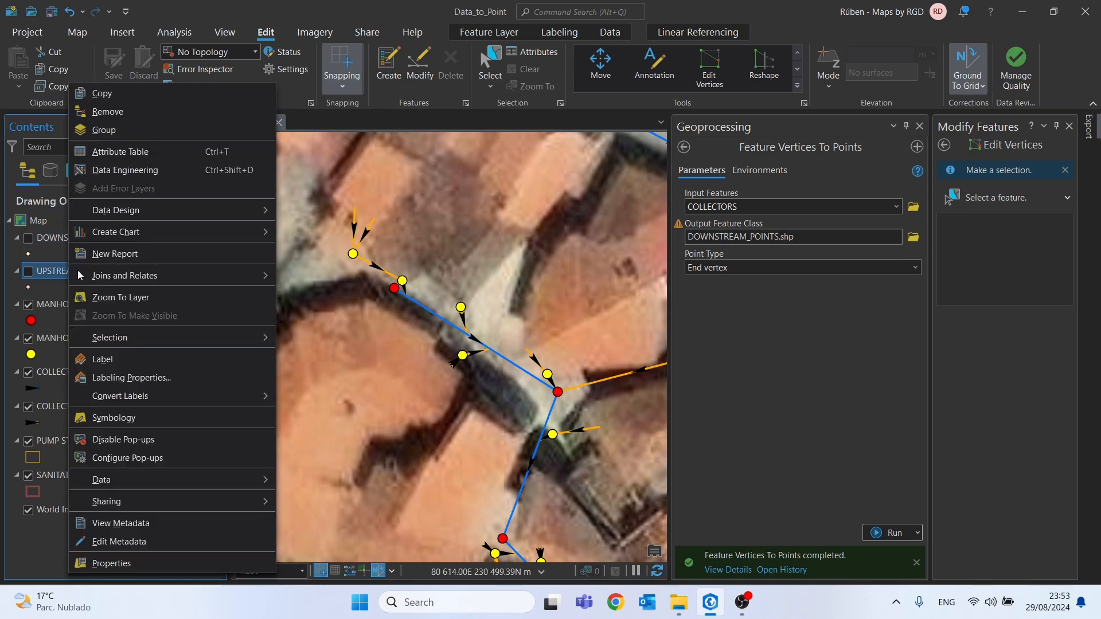
pyautogui.click(129, 152)
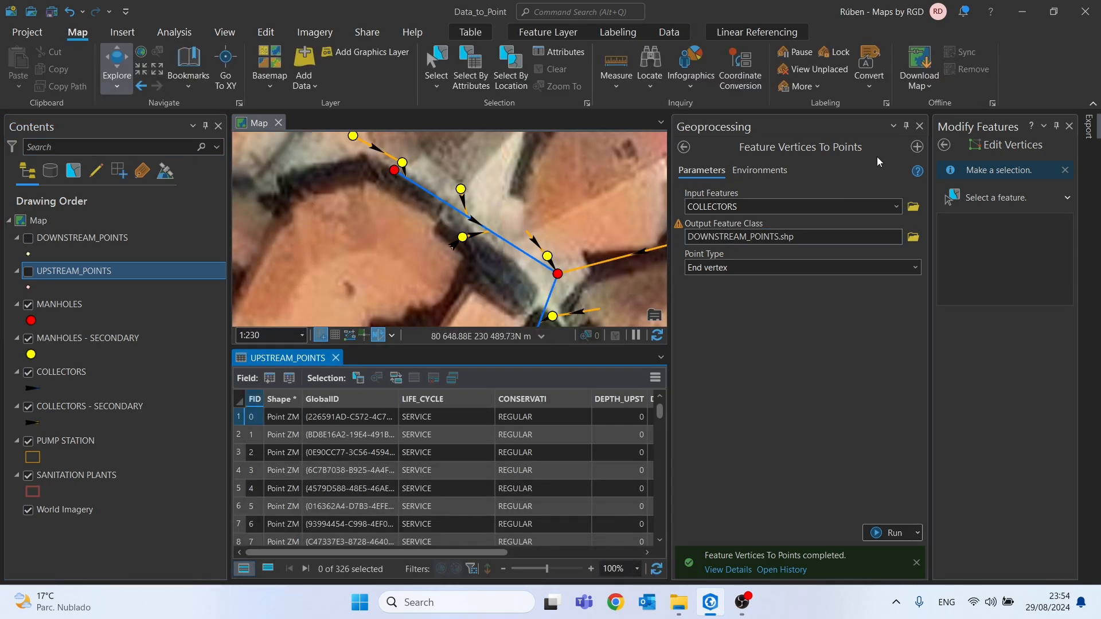
pyautogui.click(919, 126)
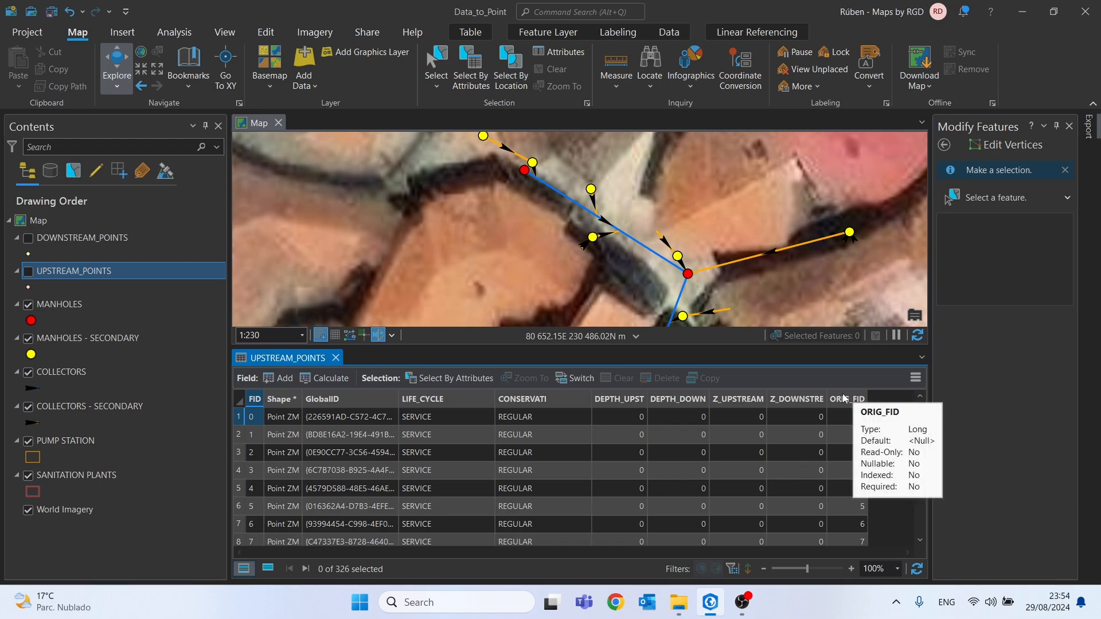
pyautogui.click(335, 358)
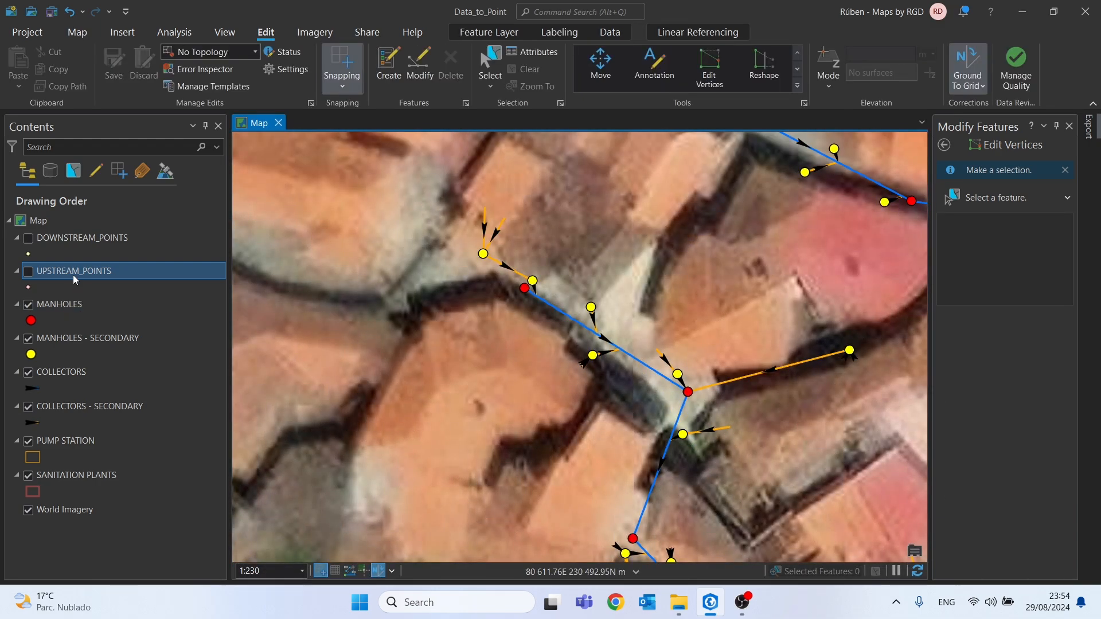
# Show UPSTREAM_POINTS and add a spatial join to it from MANHOLES with the Intersect match, without keeping all target features
pyautogui.press('space')
pyautogui.rightClick(104, 270)
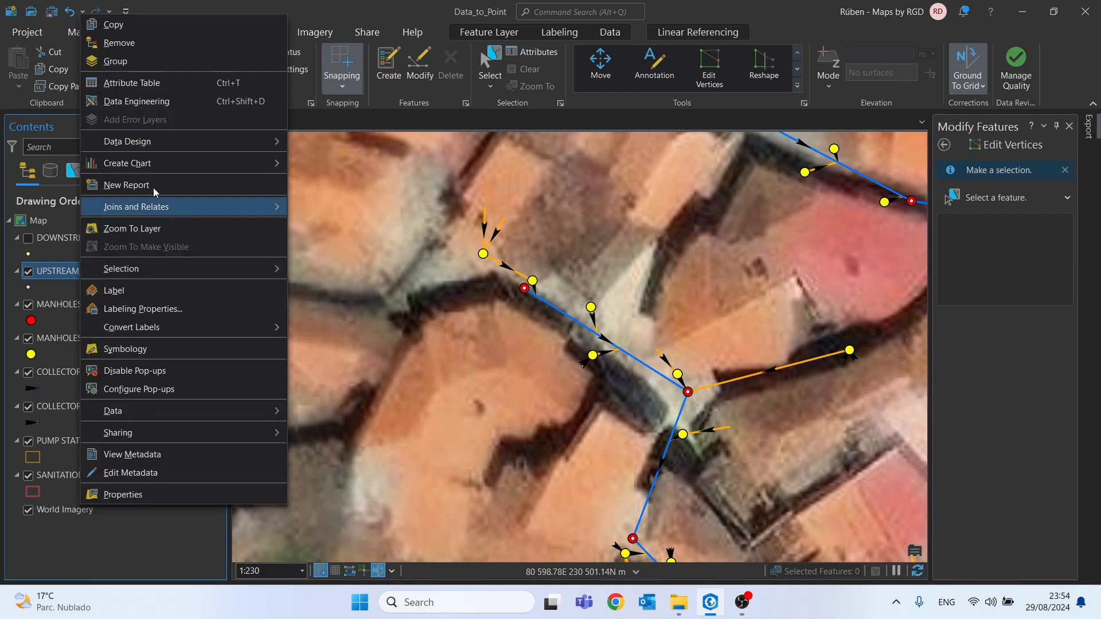
pyautogui.moveTo(138, 207)
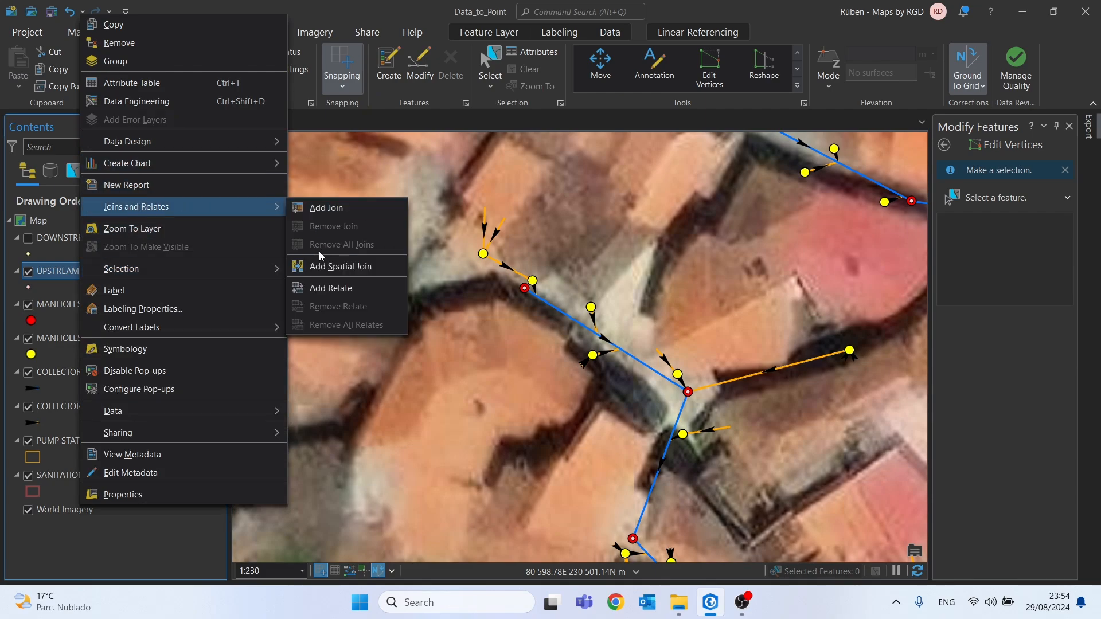
pyautogui.click(321, 267)
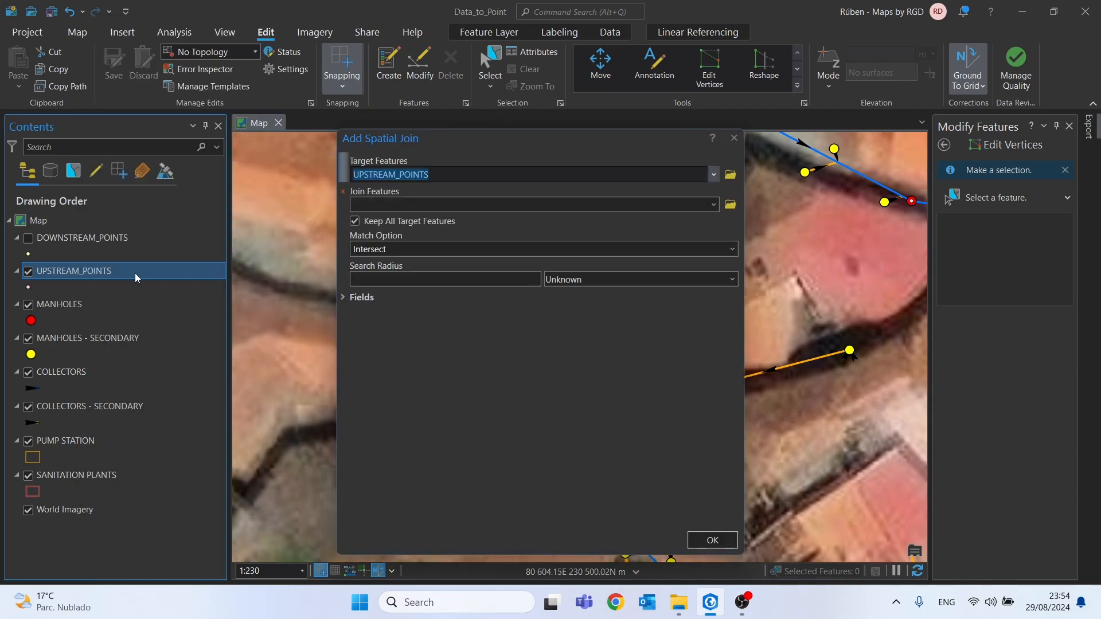
pyautogui.moveTo(136, 276); pyautogui.dragTo(409, 191)
pyautogui.moveTo(48, 309); pyautogui.dragTo(413, 204)
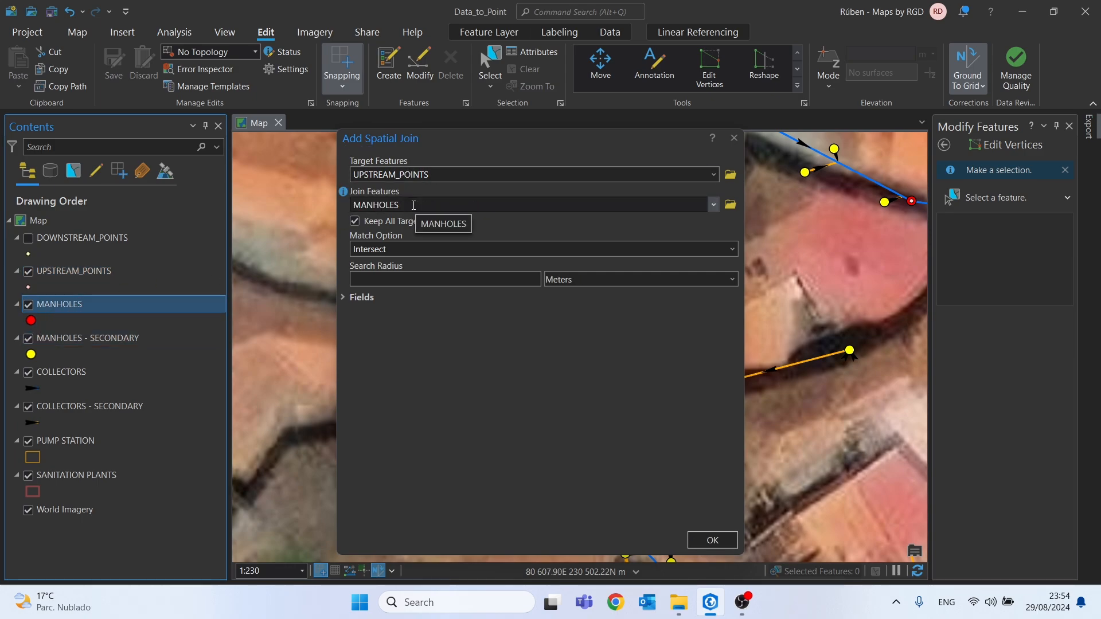
pyautogui.moveTo(345, 224)
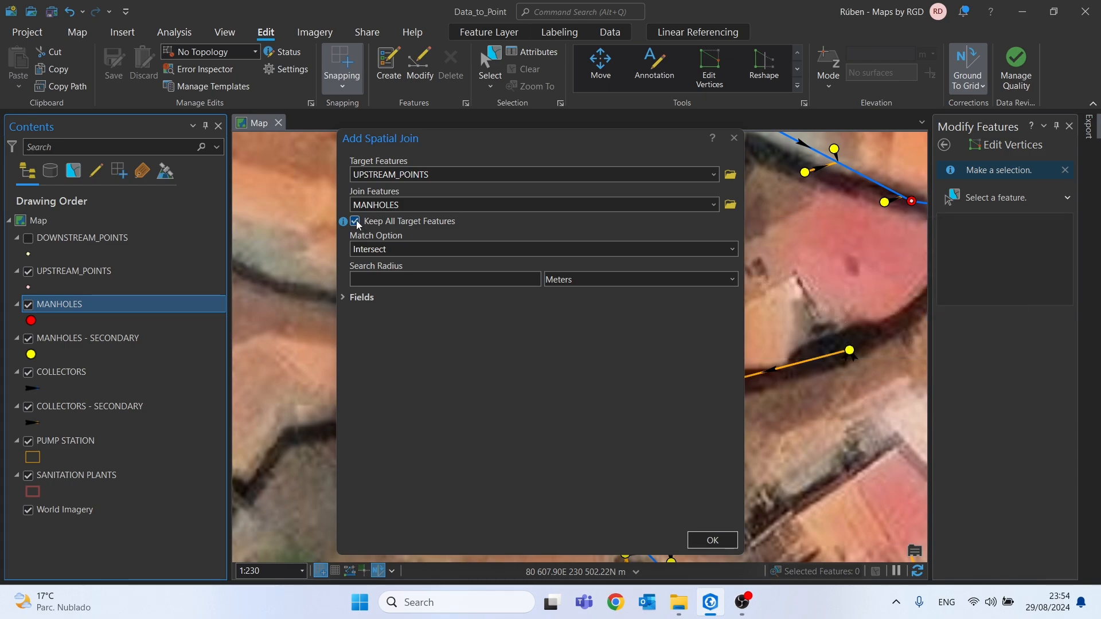
pyautogui.click(356, 222)
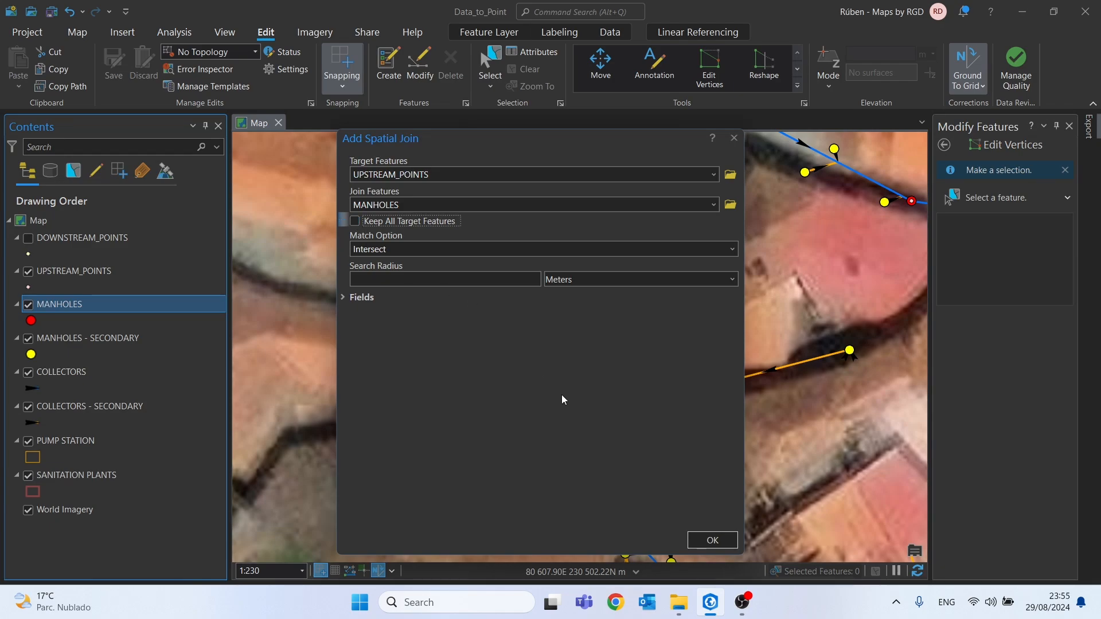
pyautogui.click(713, 540)
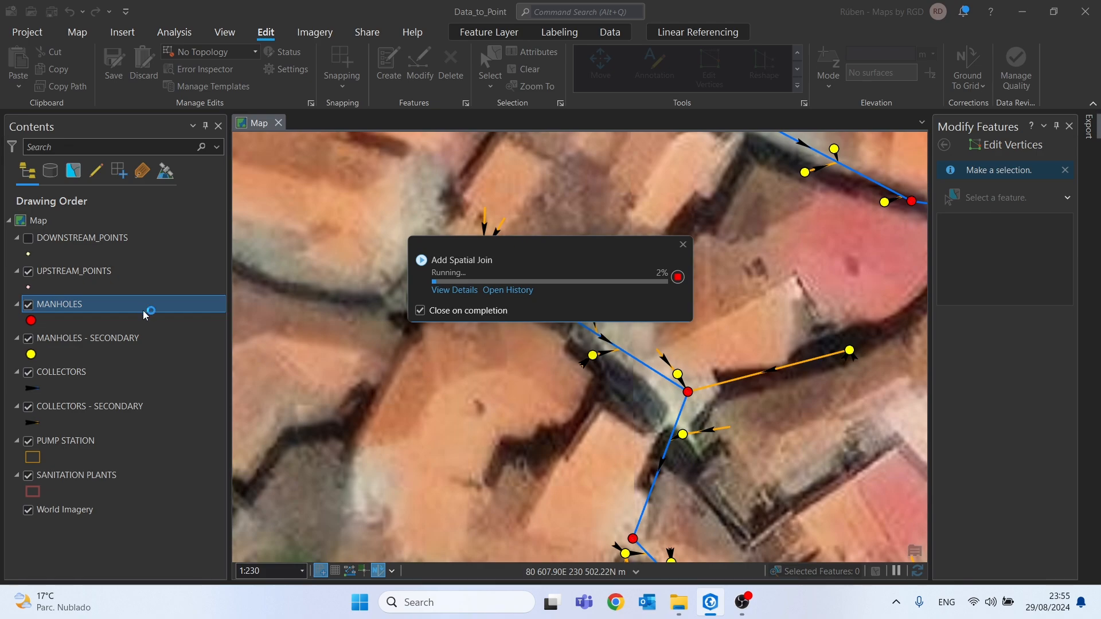
# Open the UPSTREAM_POINTS attribute table and compare its upstream depth and Z fields with the joined manhole fields
pyautogui.click(85, 271)
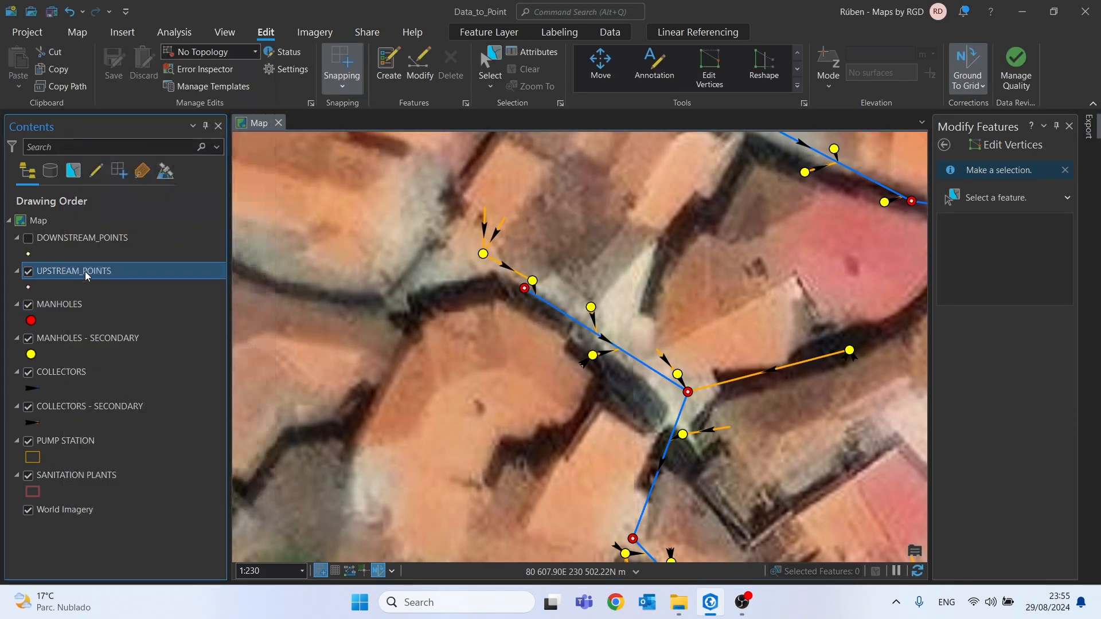
pyautogui.rightClick(80, 274)
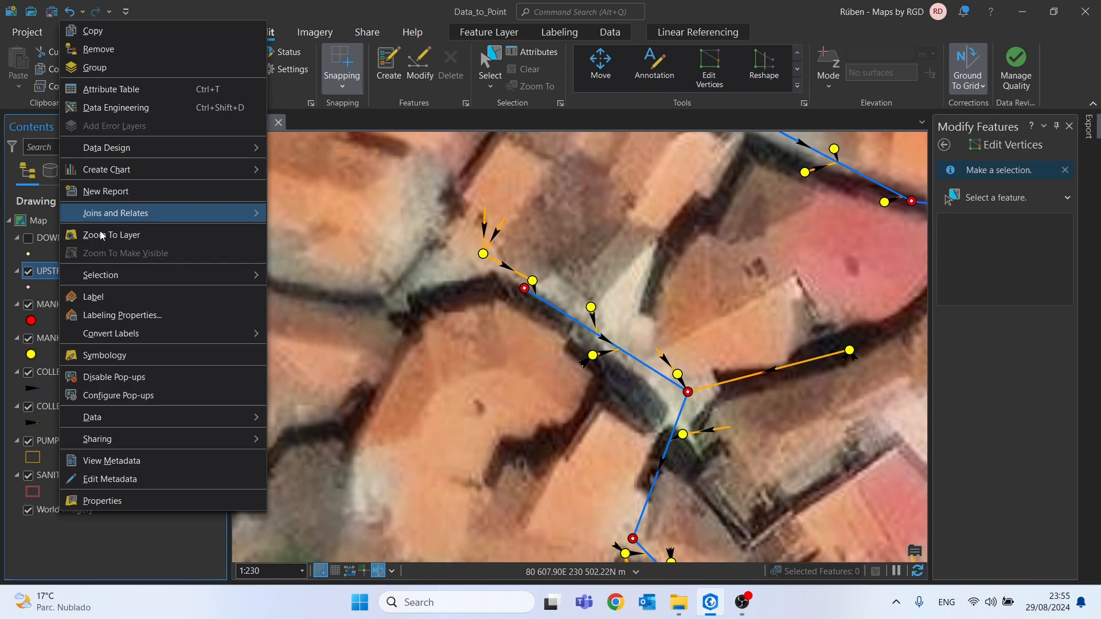
pyautogui.click(101, 94)
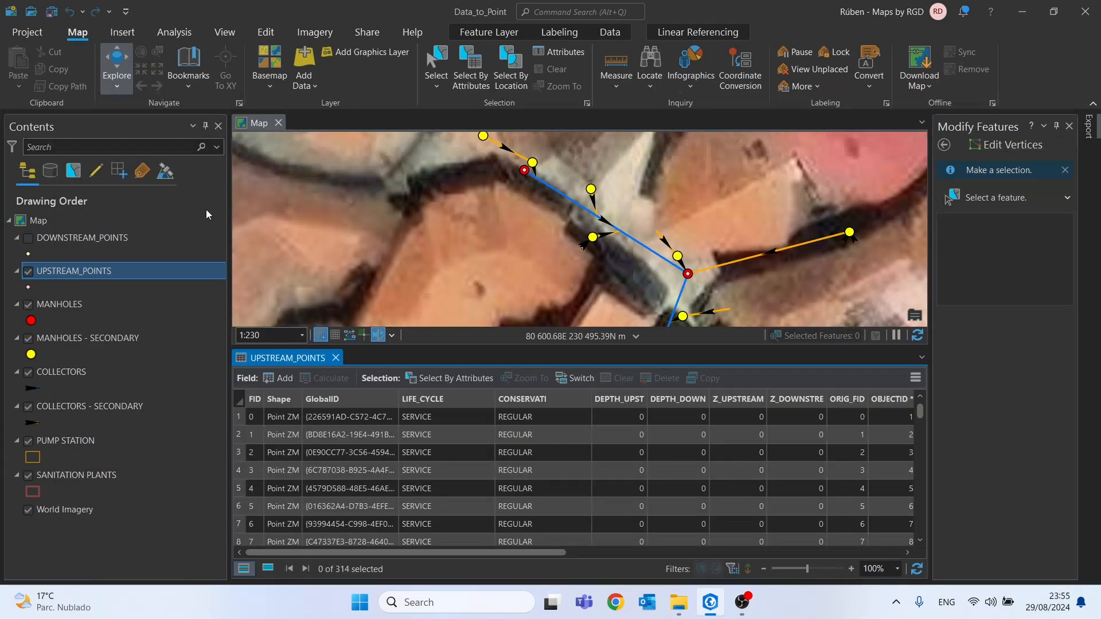
pyautogui.click(611, 402)
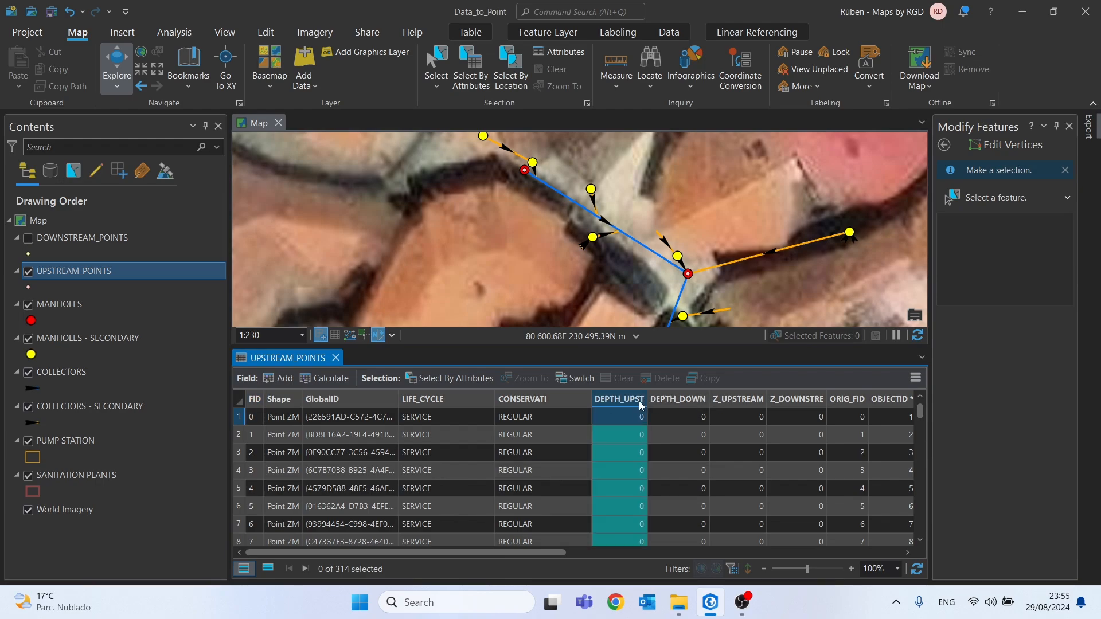
pyautogui.click(732, 402)
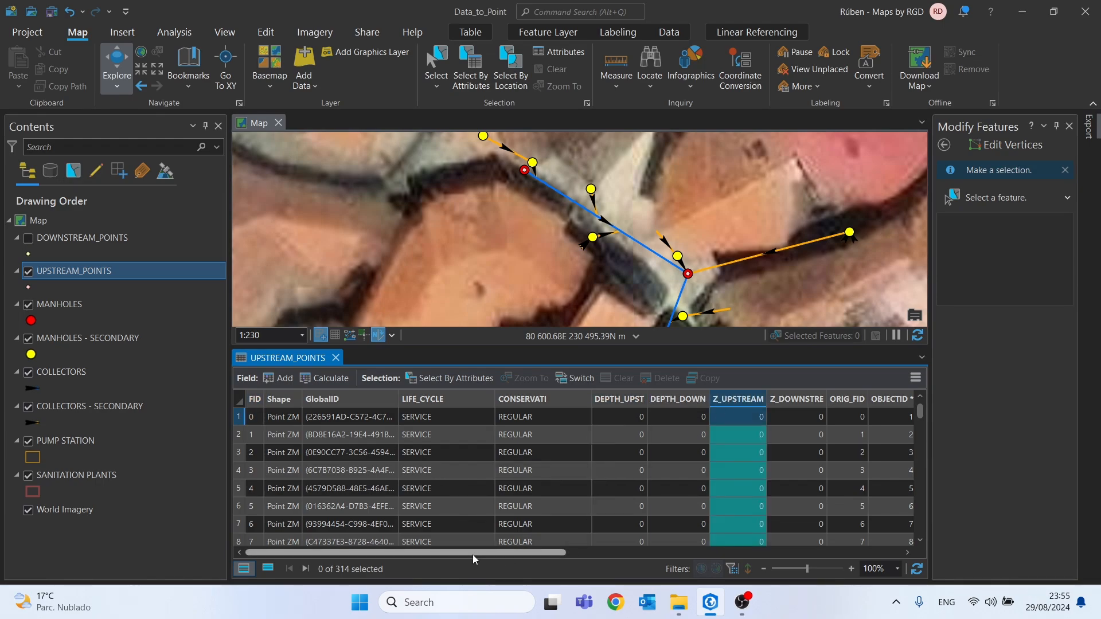
pyautogui.moveTo(475, 553); pyautogui.dragTo(842, 552)
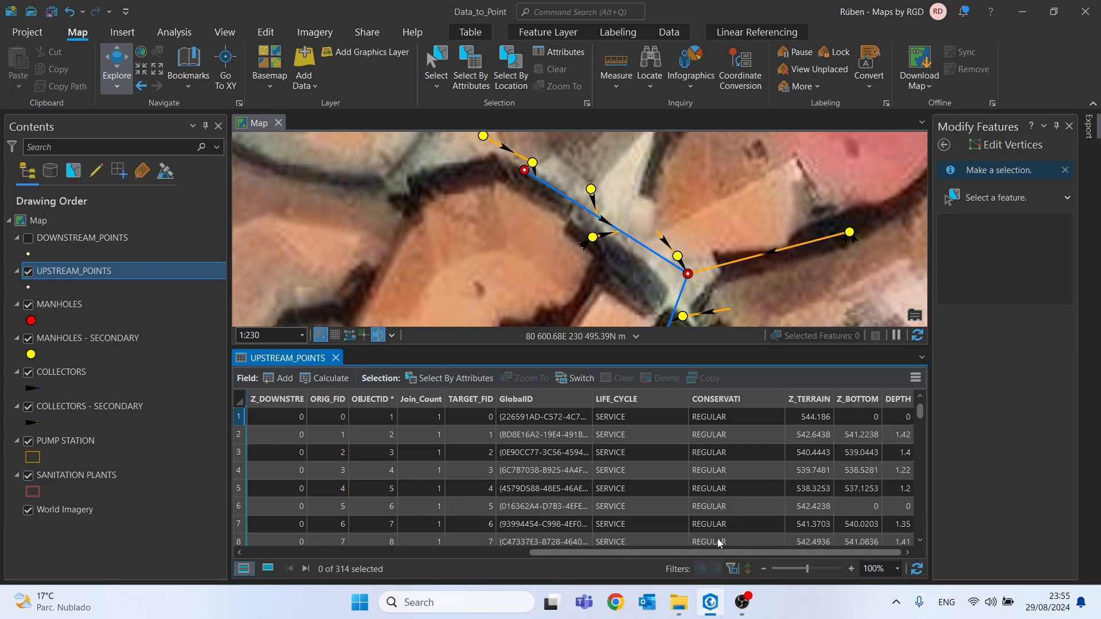
pyautogui.moveTo(698, 553); pyautogui.dragTo(397, 558)
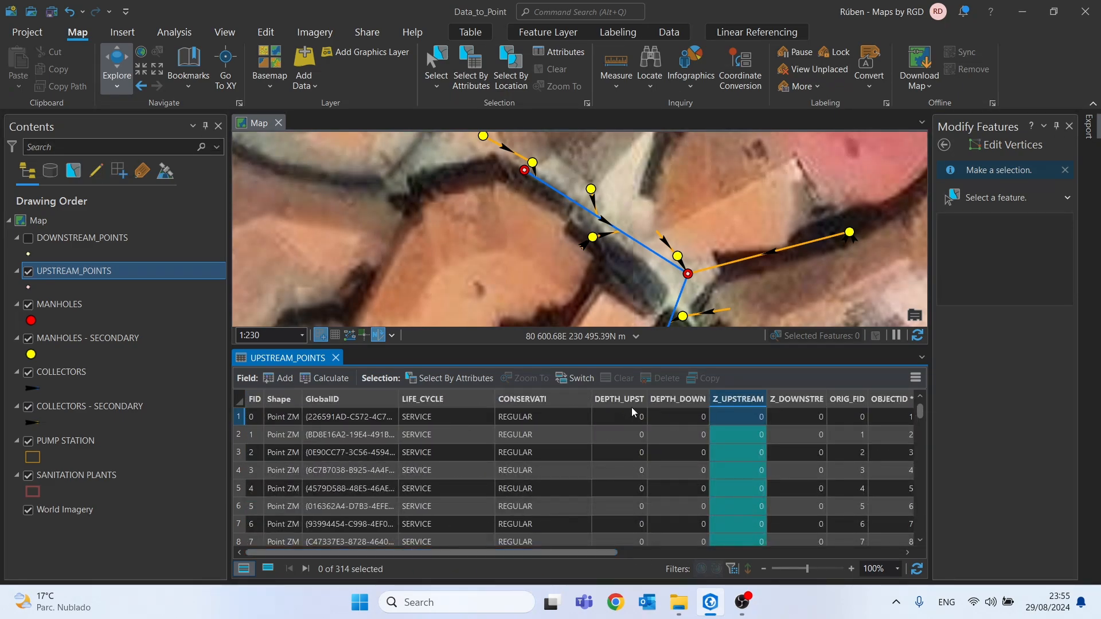
# Calculate the DEPTH_UPST field of UPSTREAM_POINTS as the joined manhole DEPTH plus 0.01
pyautogui.rightClick(632, 400)
pyautogui.click(646, 401)
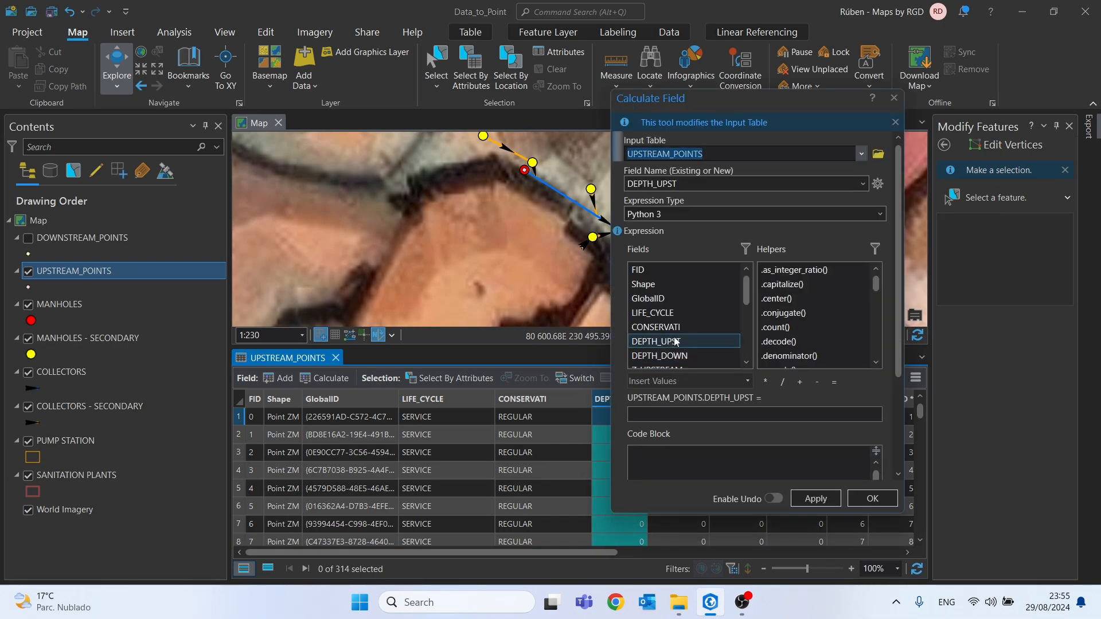
pyautogui.scroll(-3, 674, 341)
pyautogui.scroll(-3, 674, 340)
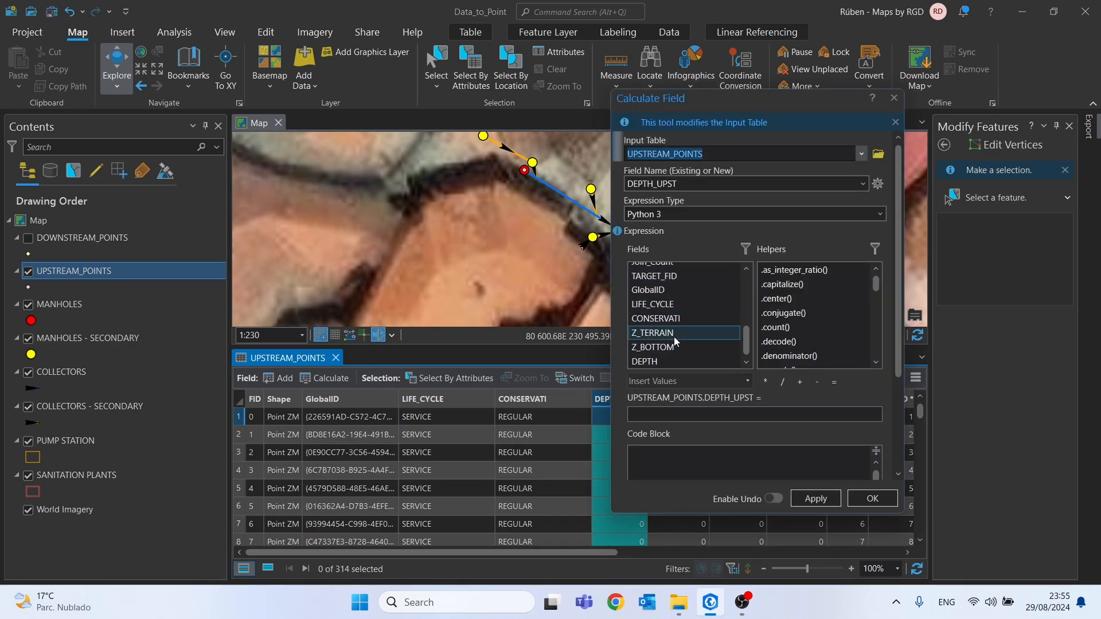
pyautogui.click(654, 361)
pyautogui.doubleClick(653, 361)
pyautogui.click(839, 414)
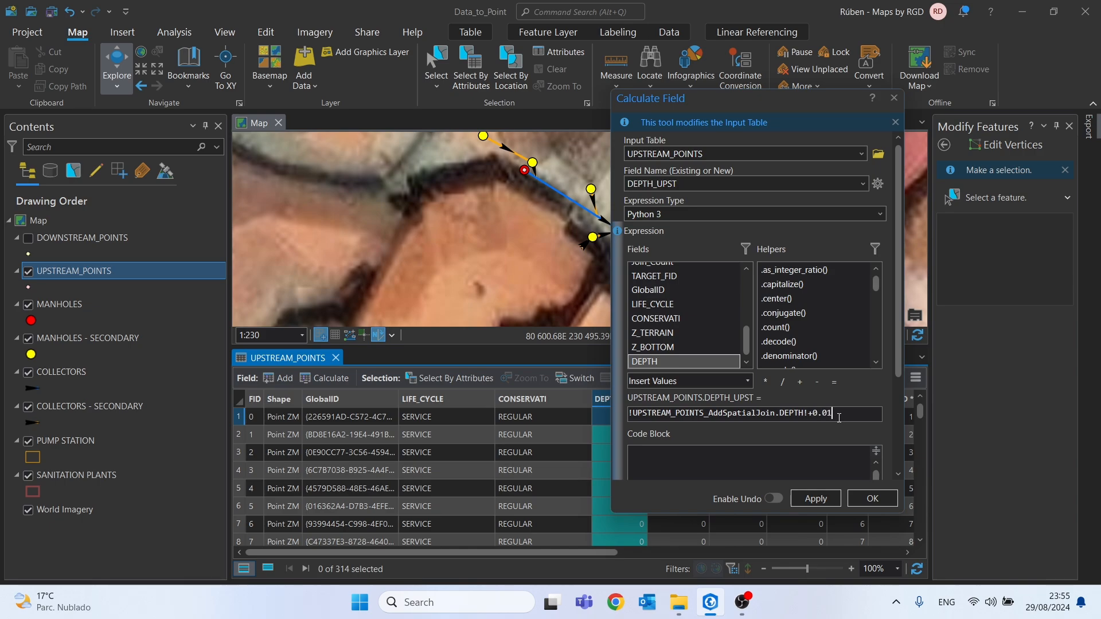
pyautogui.click(873, 499)
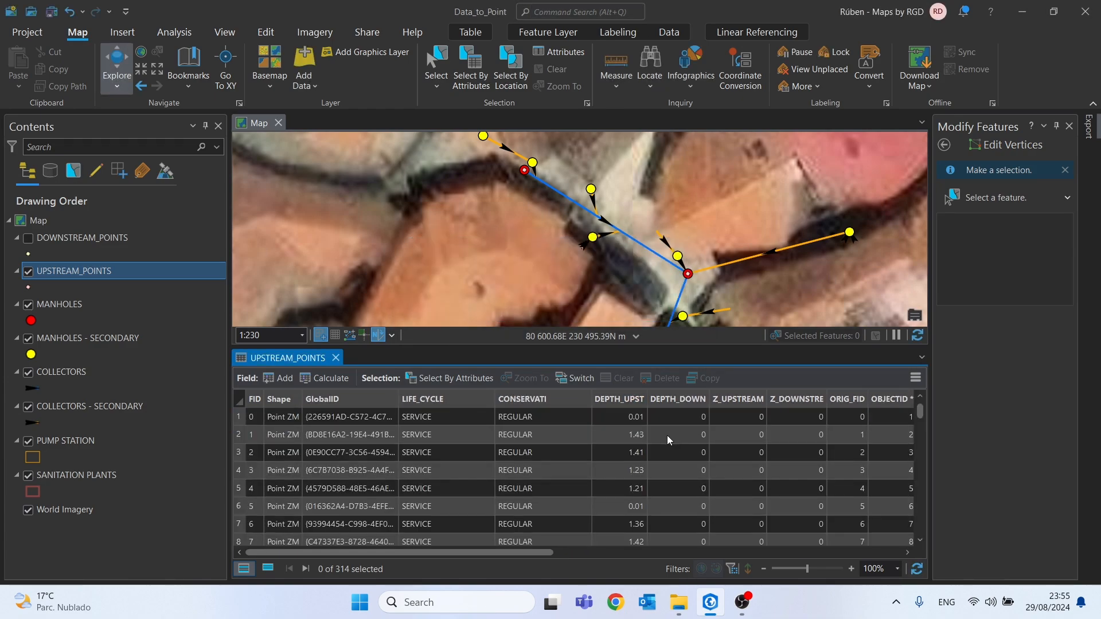
# Calculate the Z_UPSTREAM field of UPSTREAM_POINTS as the joined manhole Z_BOTTOM plus 0.01
pyautogui.rightClick(732, 404)
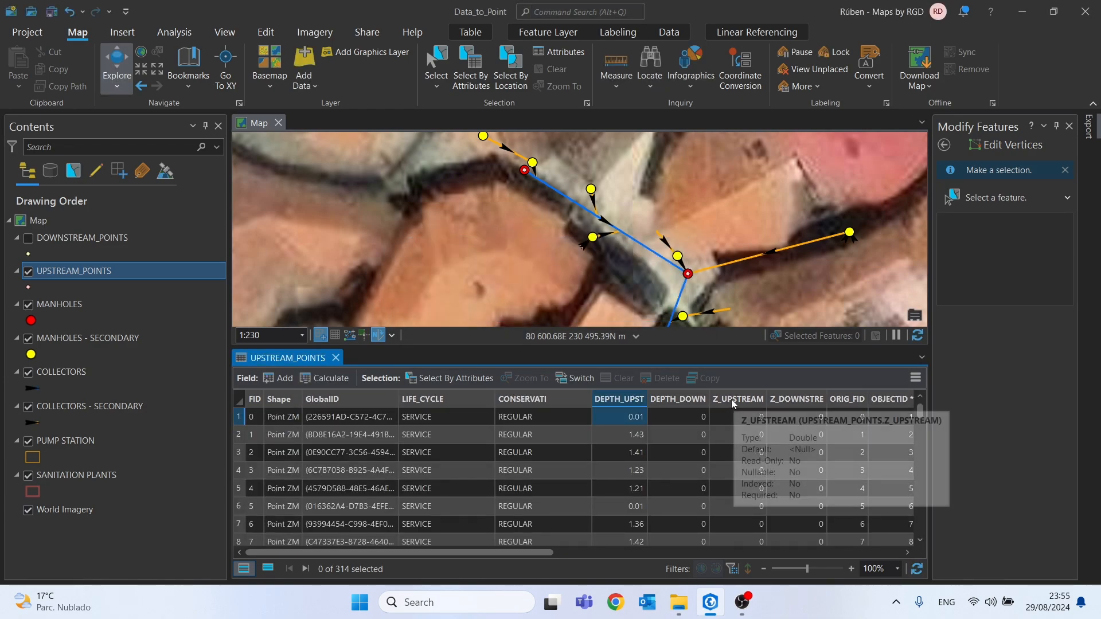
pyautogui.click(743, 407)
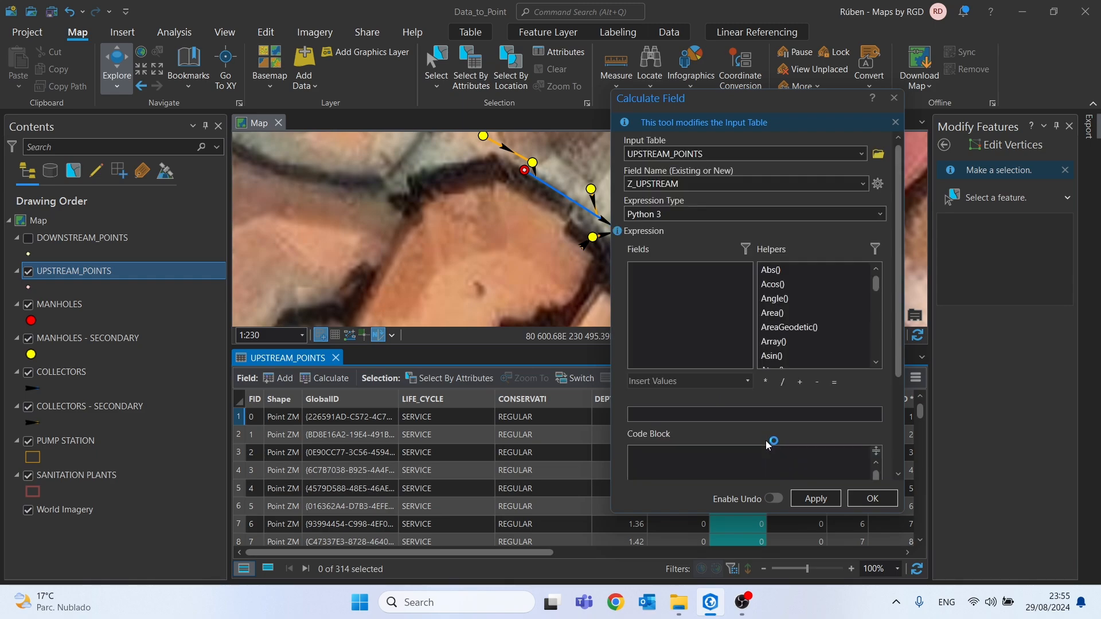
pyautogui.moveTo(836, 413); pyautogui.dragTo(618, 408)
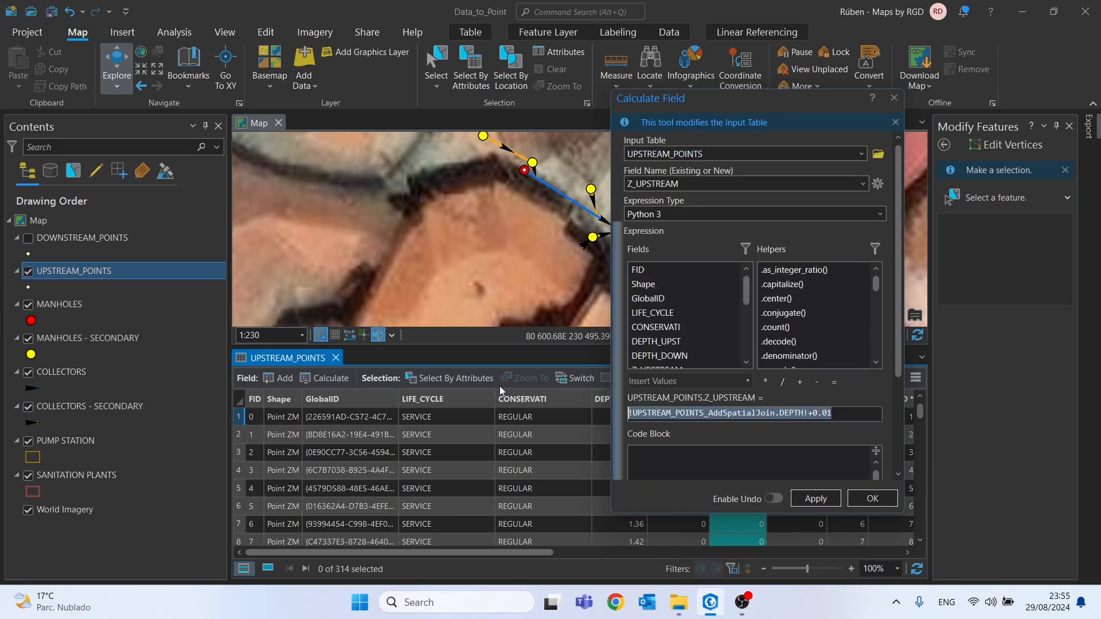
pyautogui.press('BackSpace')
pyautogui.scroll(-5, 671, 343)
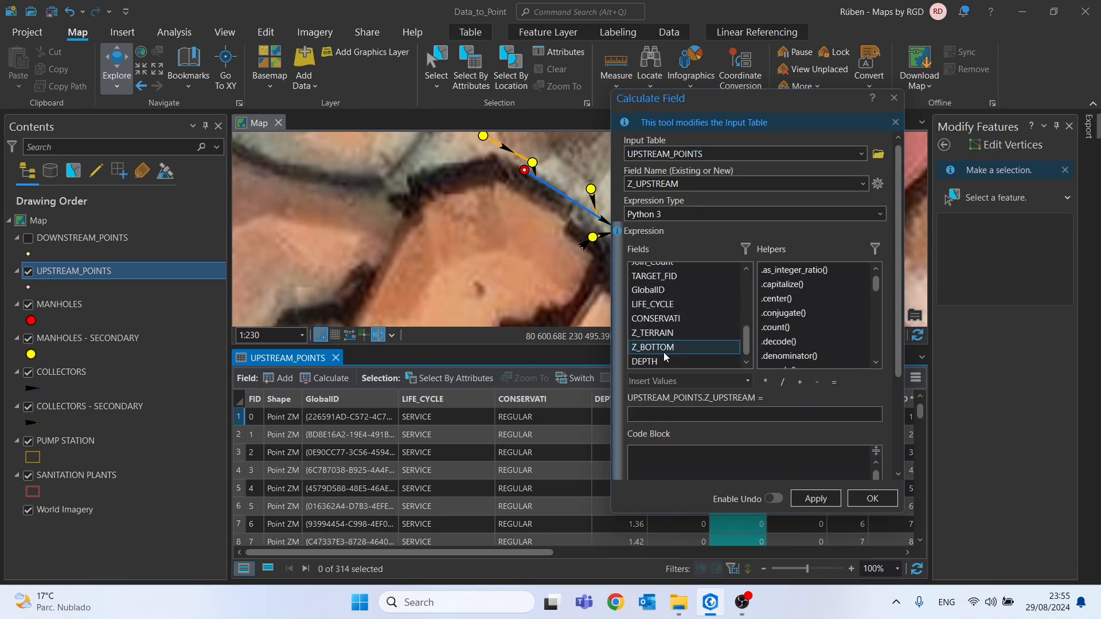
pyautogui.doubleClick(665, 347)
pyautogui.click(865, 421)
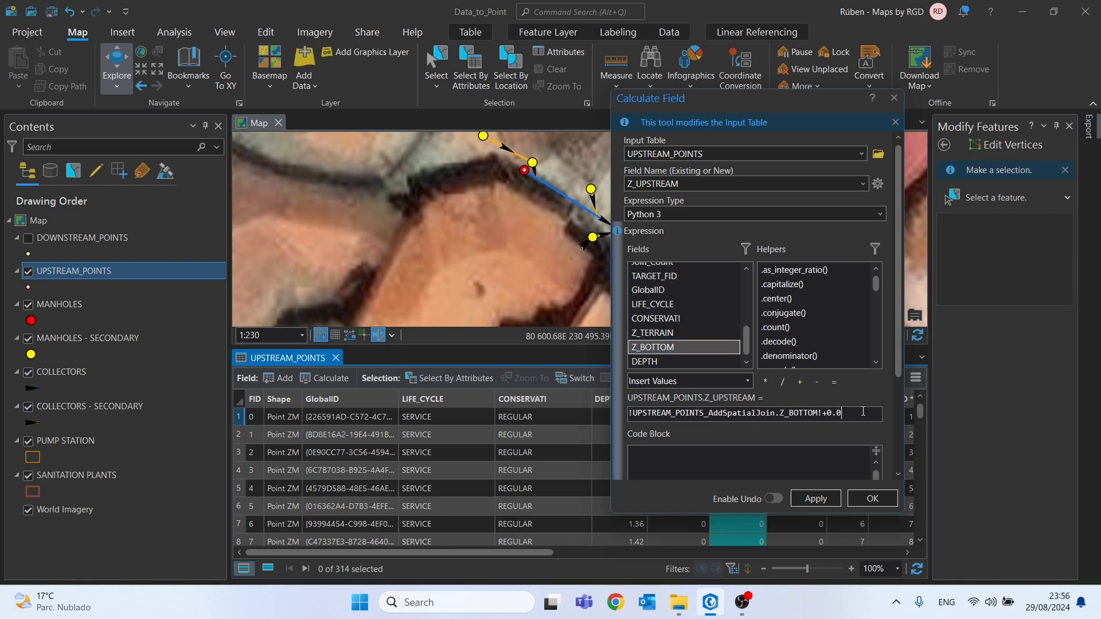
pyautogui.click(816, 499)
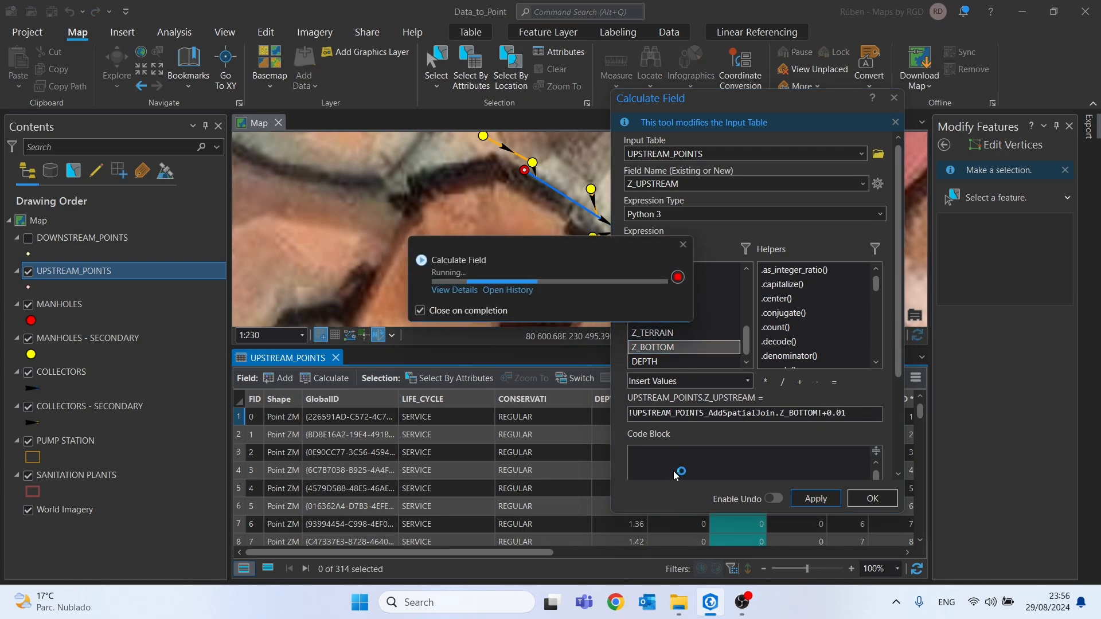
pyautogui.click(893, 97)
# Sort the UPSTREAM_POINTS table ascending by the joined manhole DEPTH and select rows 1 to 85, those with a DEPTH_UPST of 0.01
pyautogui.moveTo(489, 553); pyautogui.dragTo(936, 551)
pyautogui.click(898, 402)
pyautogui.click(898, 402)
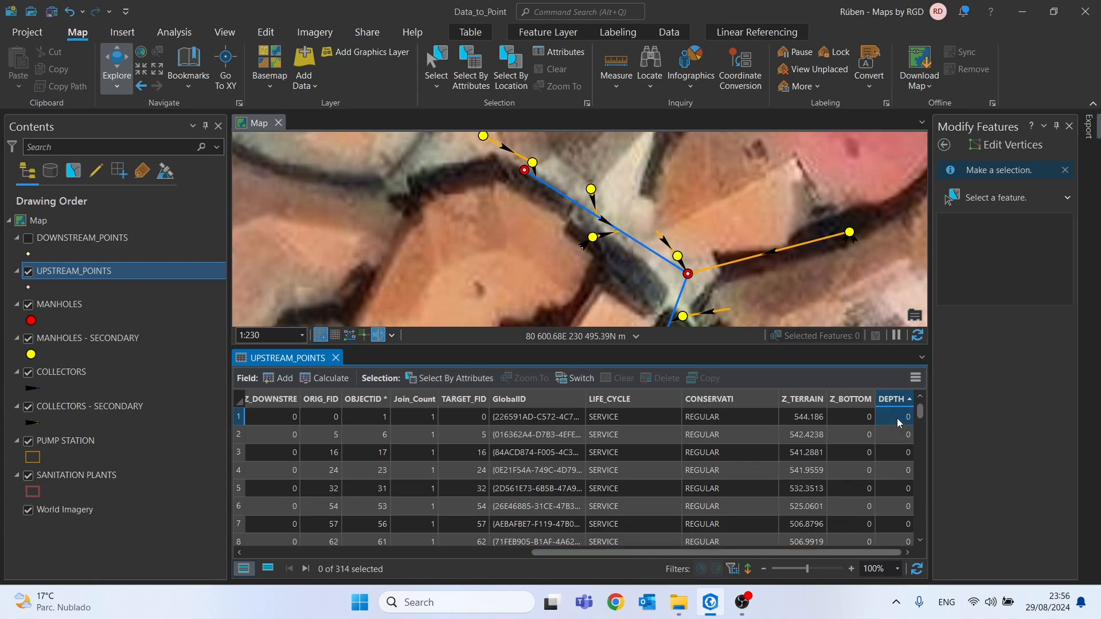
pyautogui.moveTo(860, 554); pyautogui.dragTo(633, 553)
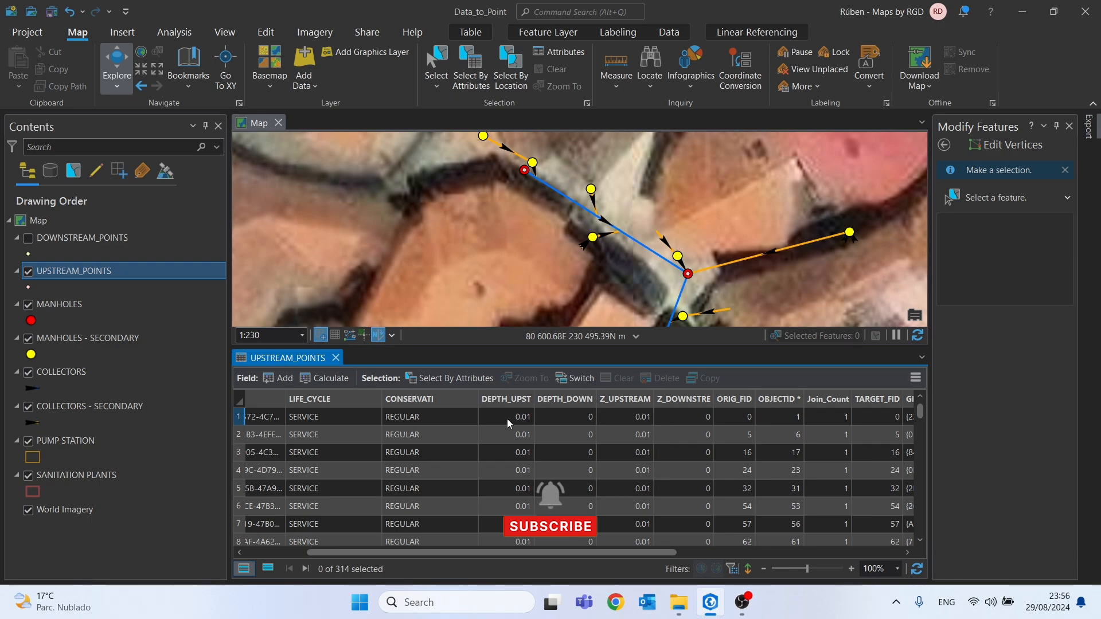
pyautogui.scroll(-1, 384, 466)
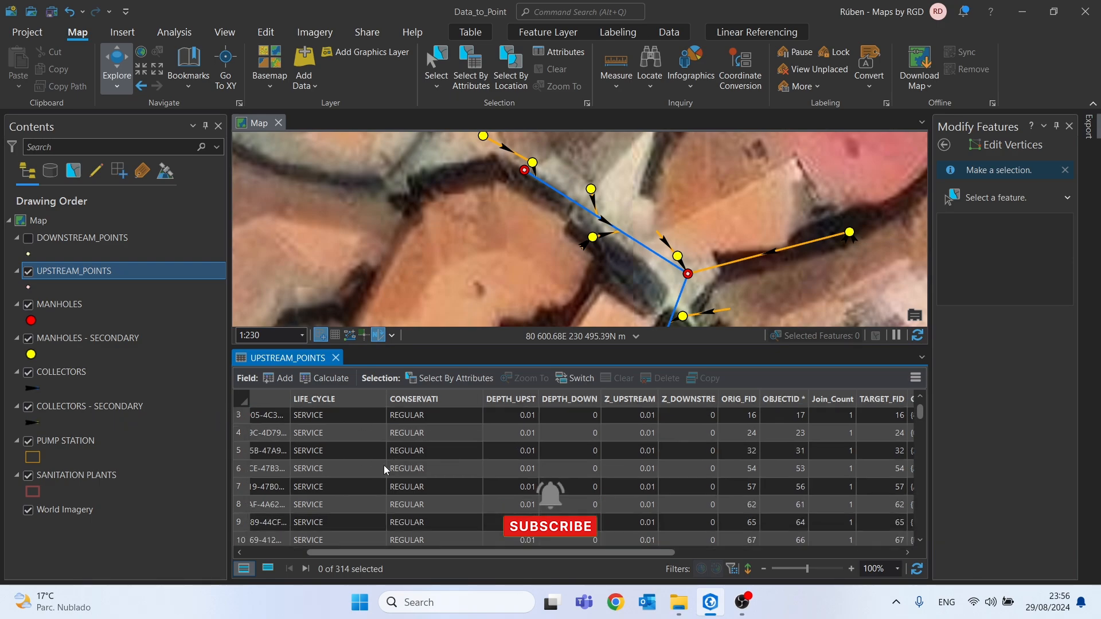
pyautogui.scroll(-15, 384, 466)
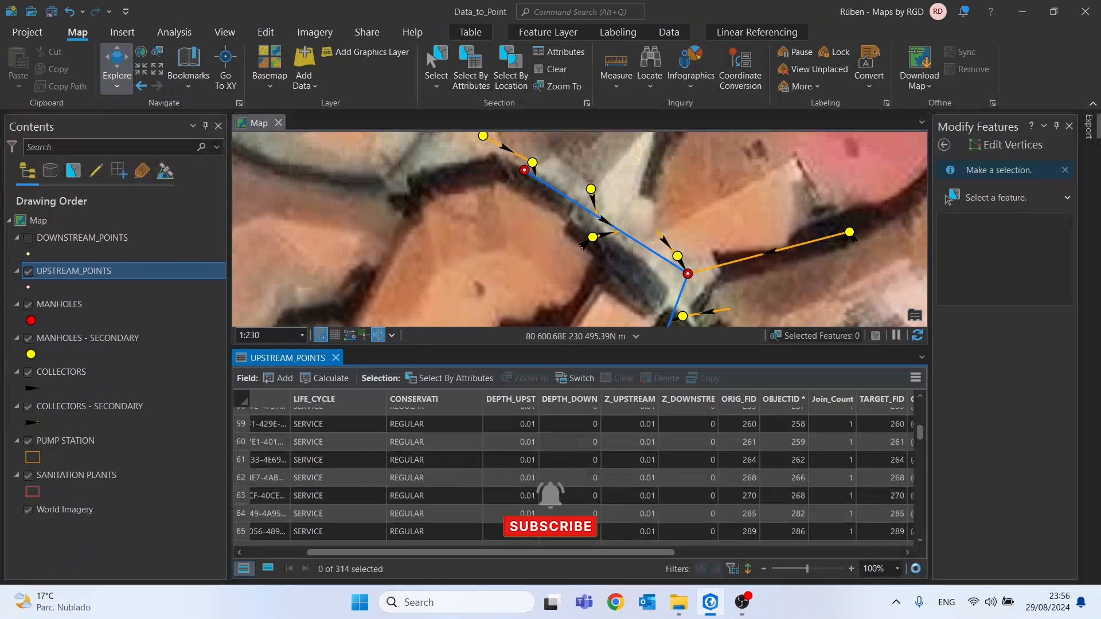
pyautogui.scroll(-9, 522, 522)
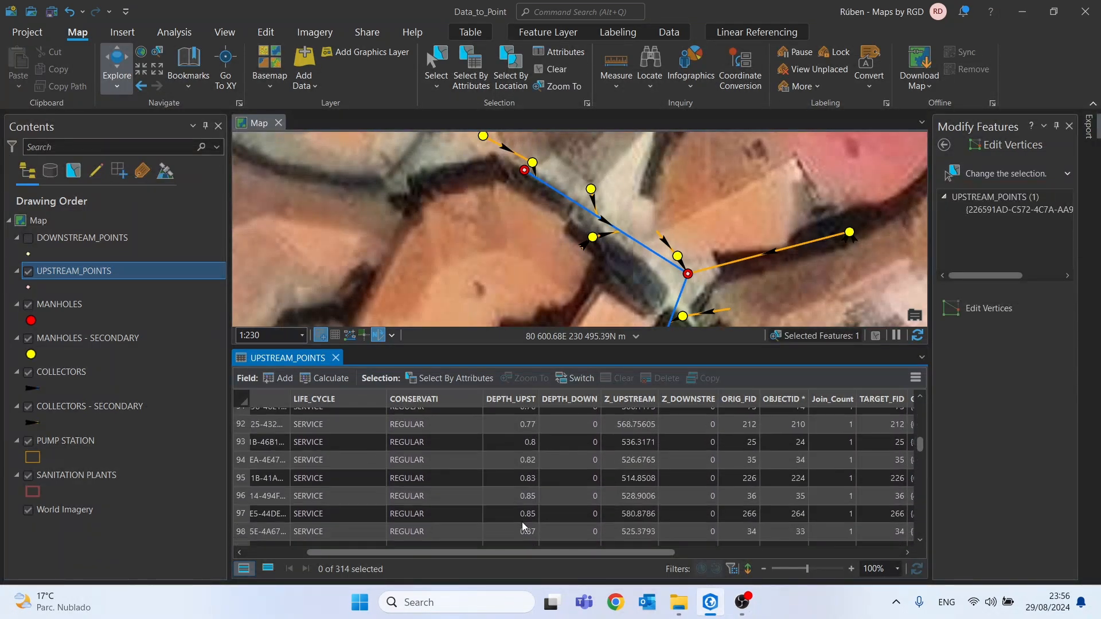
pyautogui.scroll(3, 522, 522)
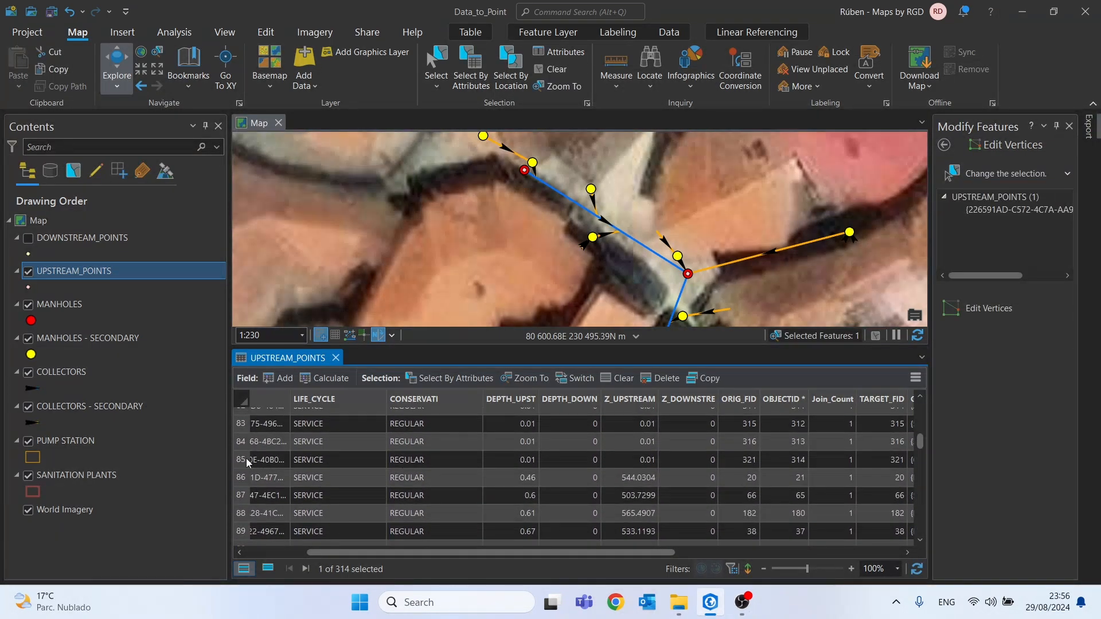
pyautogui.keyDown('shift'); pyautogui.click(248, 462); pyautogui.keyUp('shift')
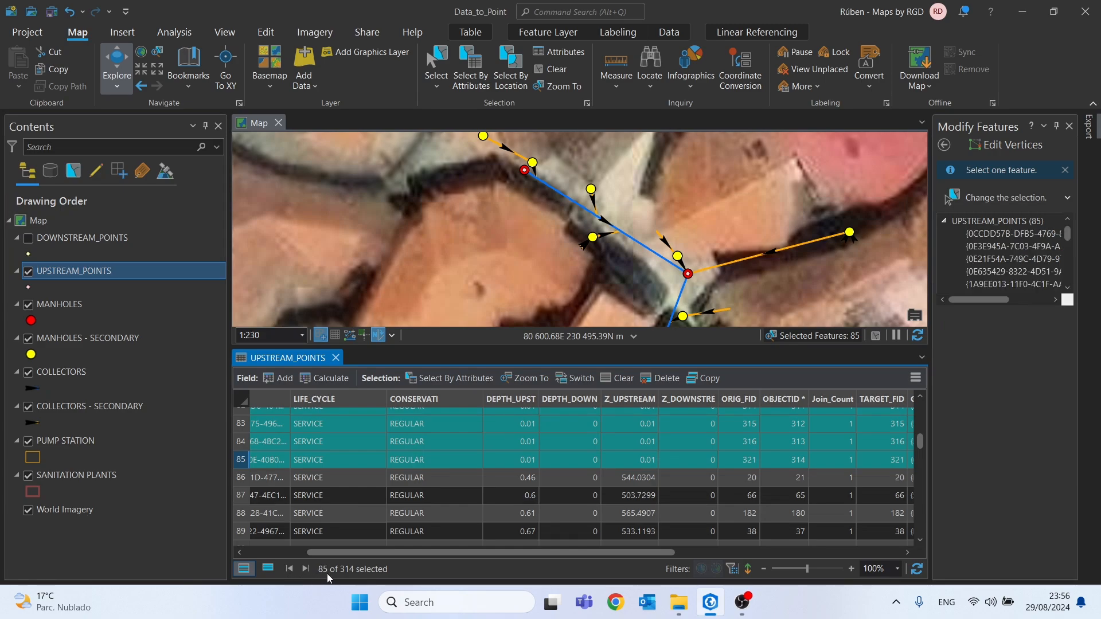
# Calculate DEPTH_UPST as 0 for the selected UPSTREAM_POINTS records
pyautogui.rightClick(521, 400)
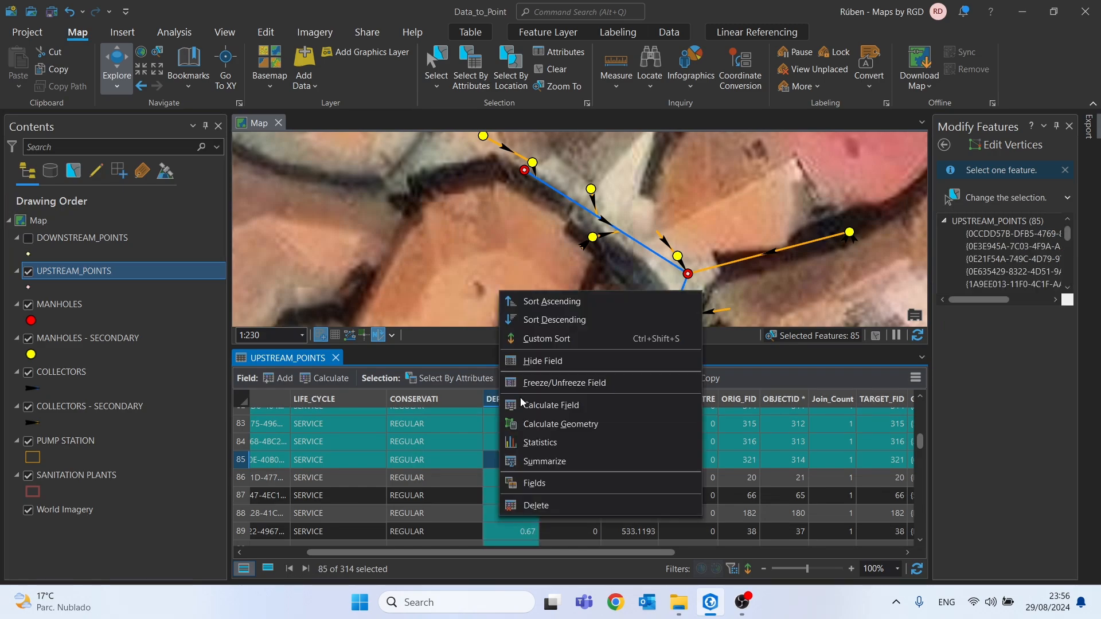
pyautogui.click(551, 405)
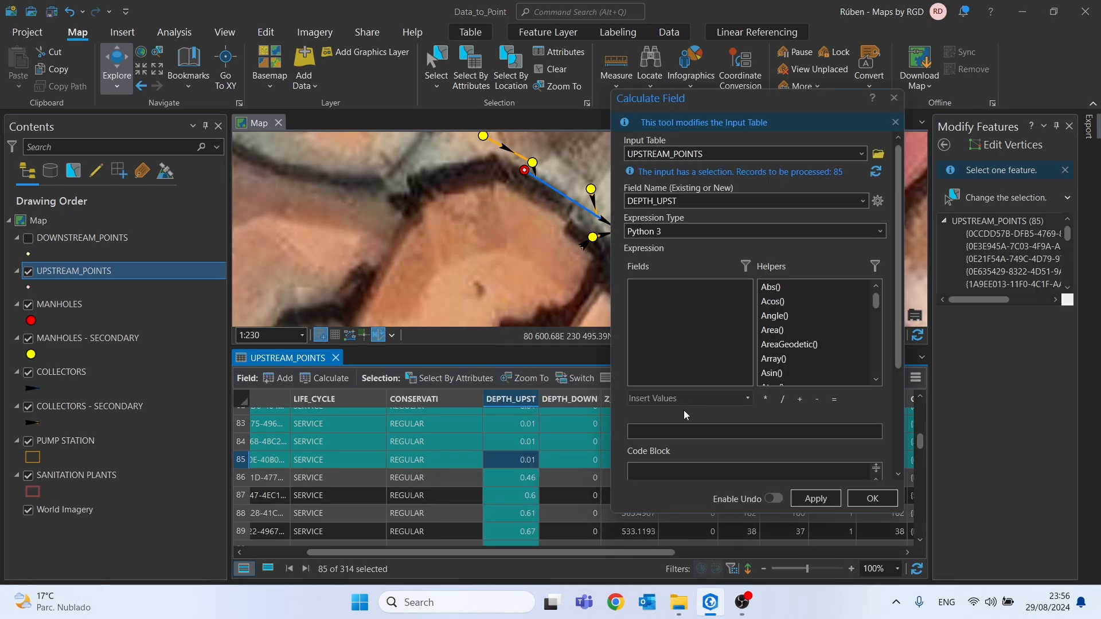
pyautogui.click(854, 431)
pyautogui.hotkey('ctrl', 'a')
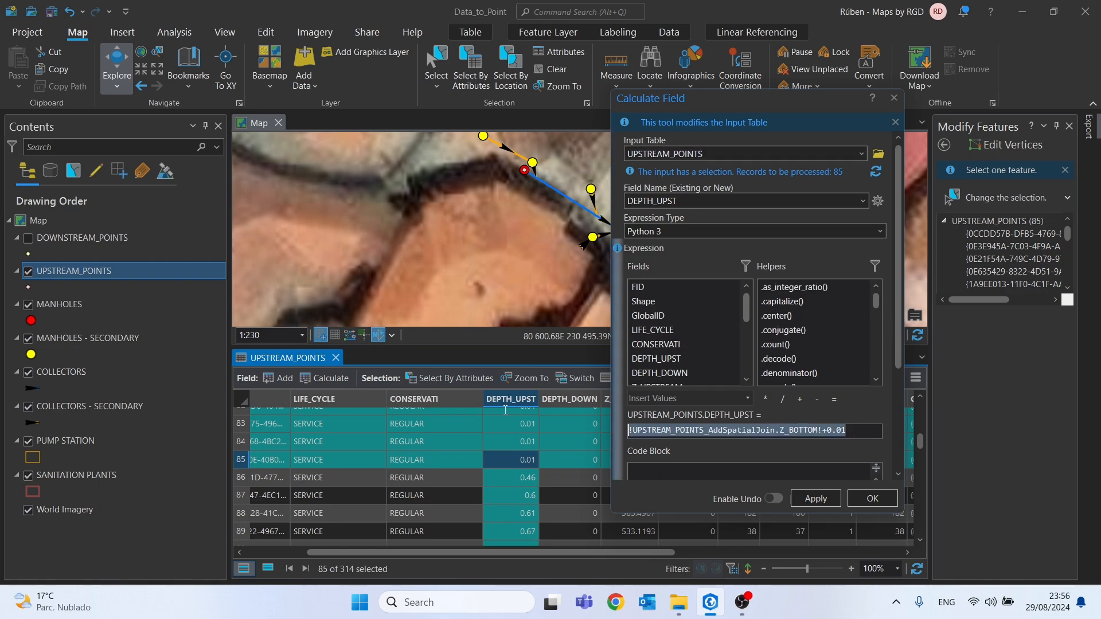
pyautogui.write('0')
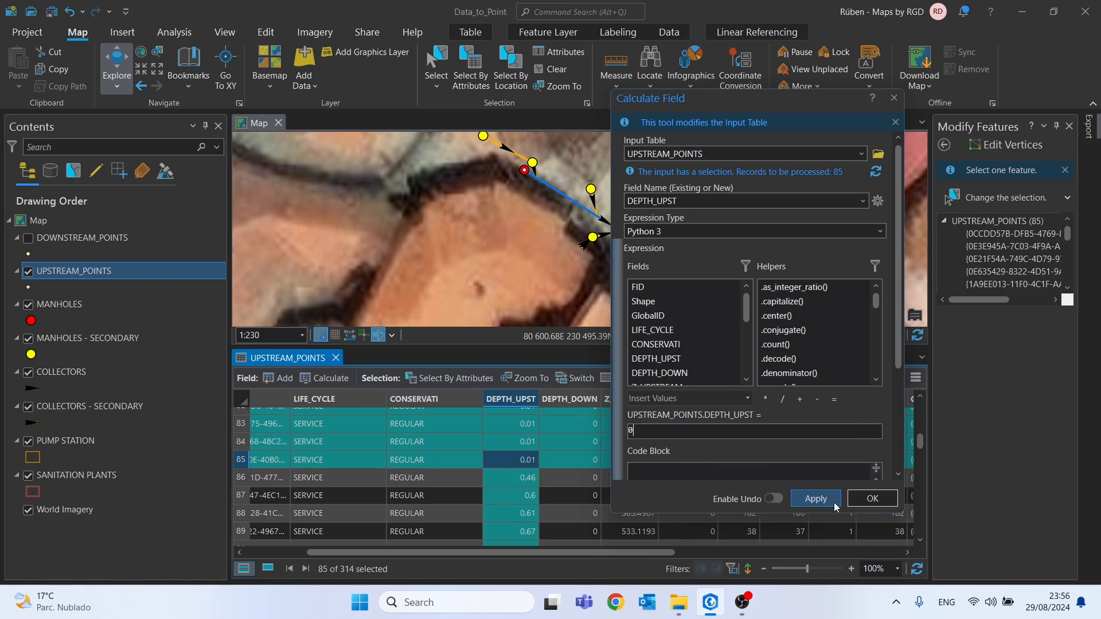
pyautogui.click(872, 499)
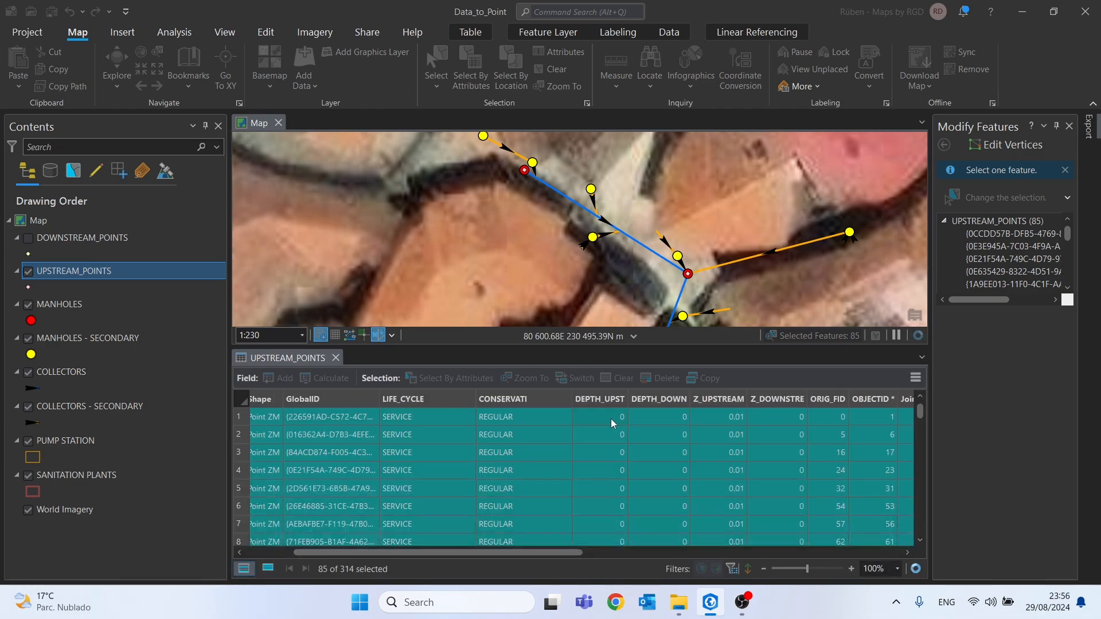
# Calculate Z_UPSTREAM as 0 for the same selected records and close the UPSTREAM_POINTS table
pyautogui.click(718, 398)
pyautogui.rightClick(715, 400)
pyautogui.click(715, 405)
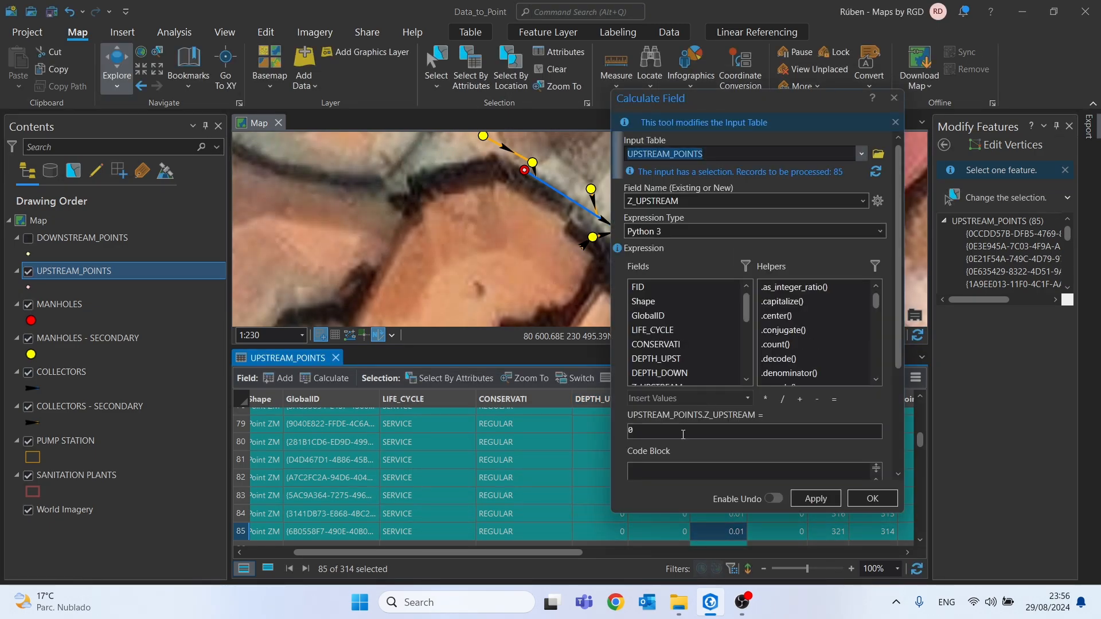
pyautogui.click(891, 498)
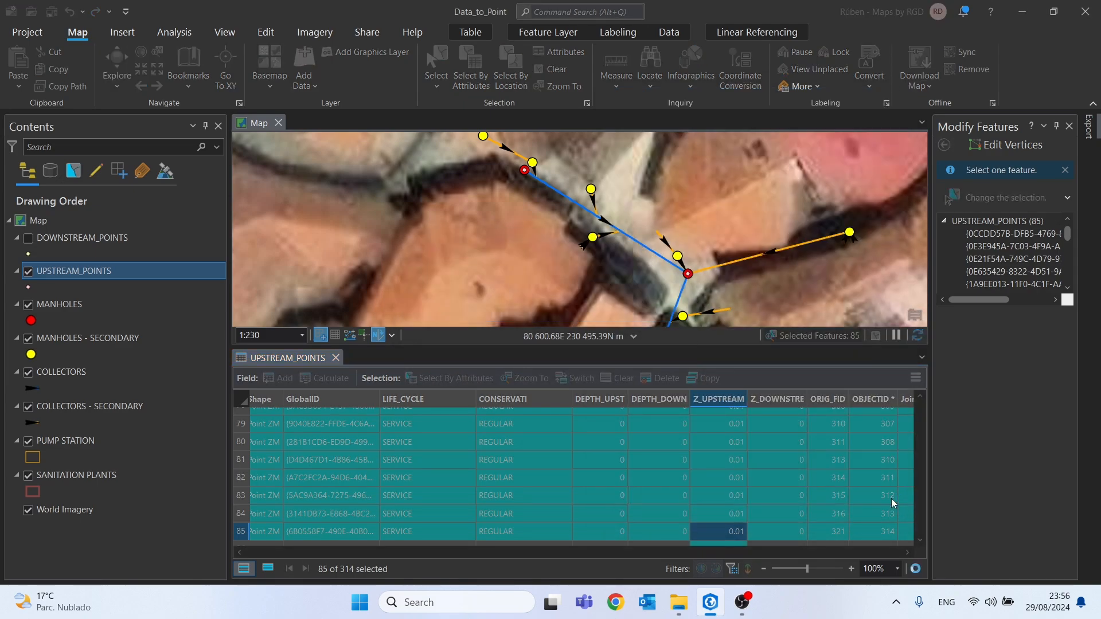
pyautogui.click(336, 360)
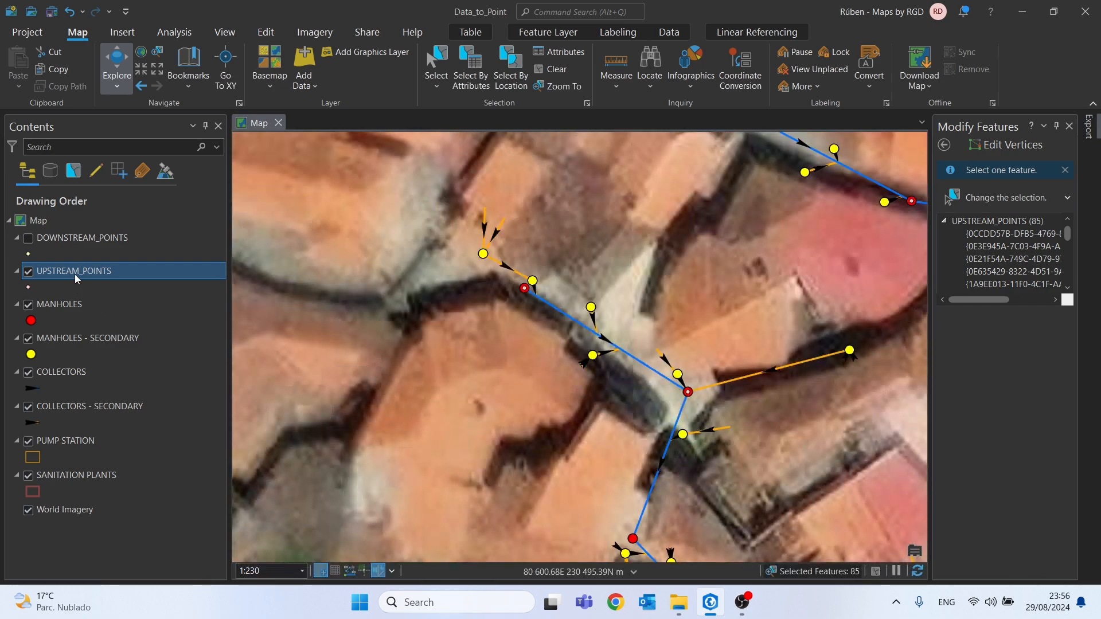
# Remove all joins from the UPSTREAM_POINTS layer
pyautogui.click(75, 274)
pyautogui.rightClick(74, 274)
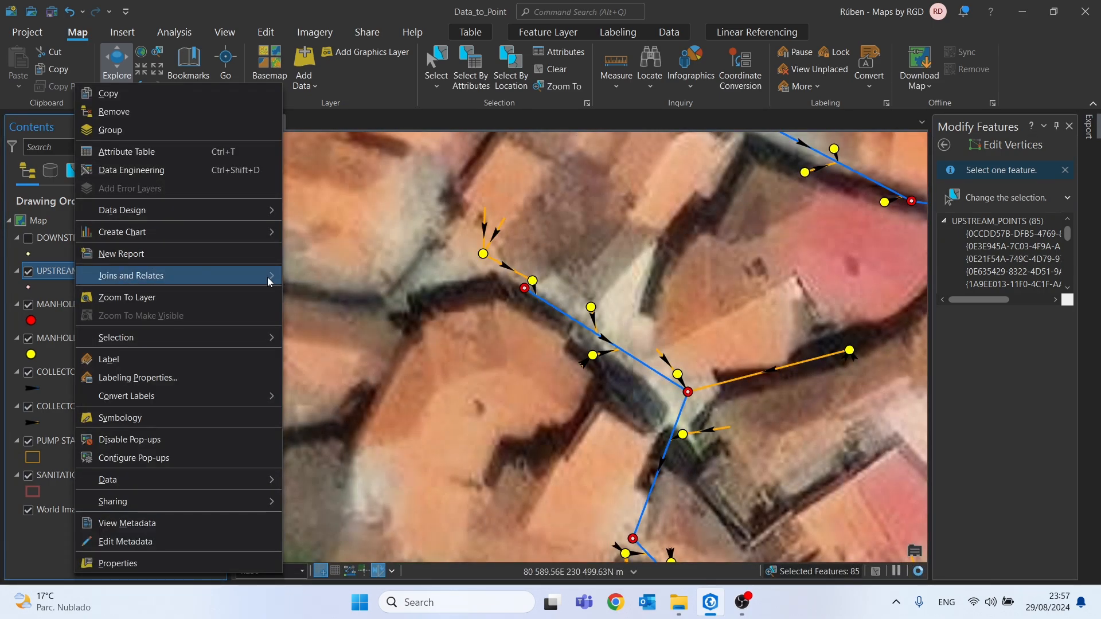
pyautogui.rightClick(182, 271)
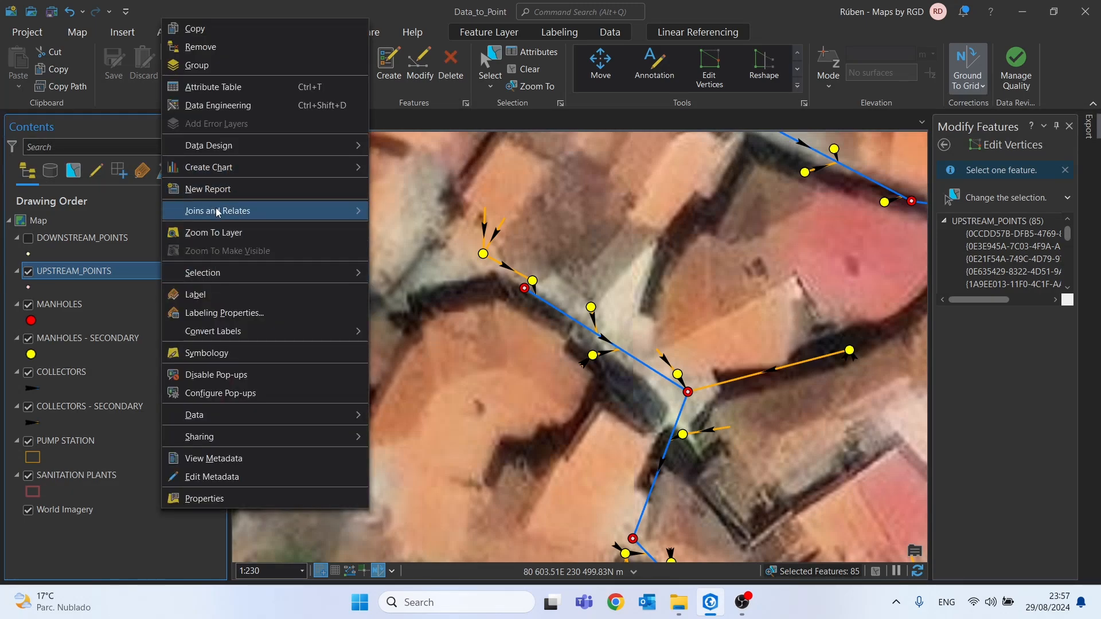
pyautogui.moveTo(238, 211)
pyautogui.click(436, 247)
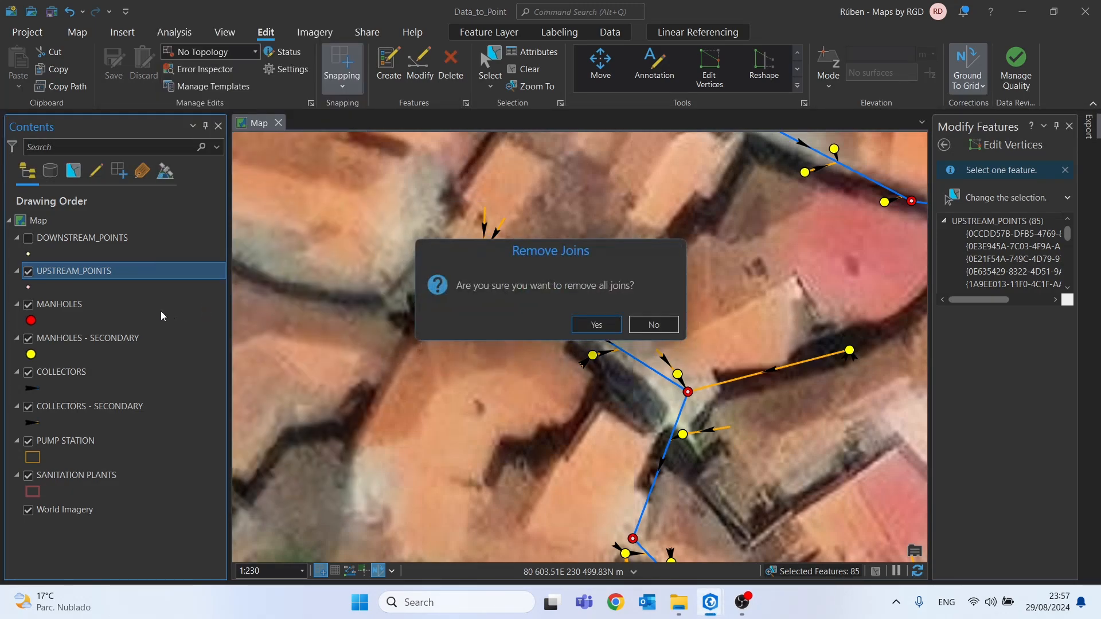
pyautogui.click(577, 320)
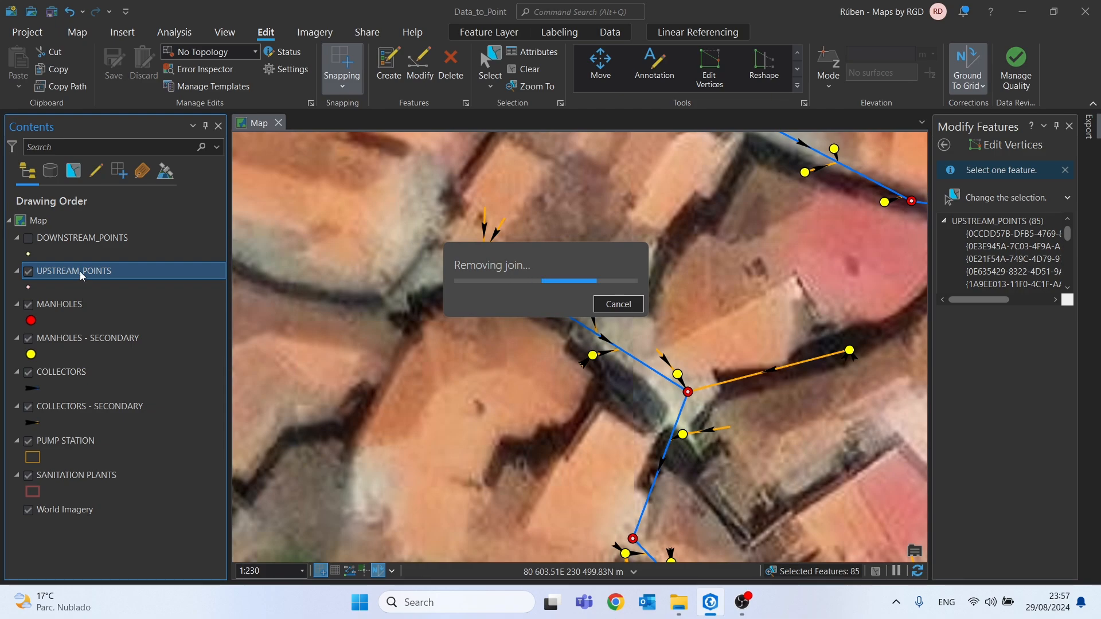
# Show DOWNSTREAM_POINTS instead of UPSTREAM_POINTS and spatially join MANHOLES to it with the Intersect match, without keeping all target features
pyautogui.click(29, 272)
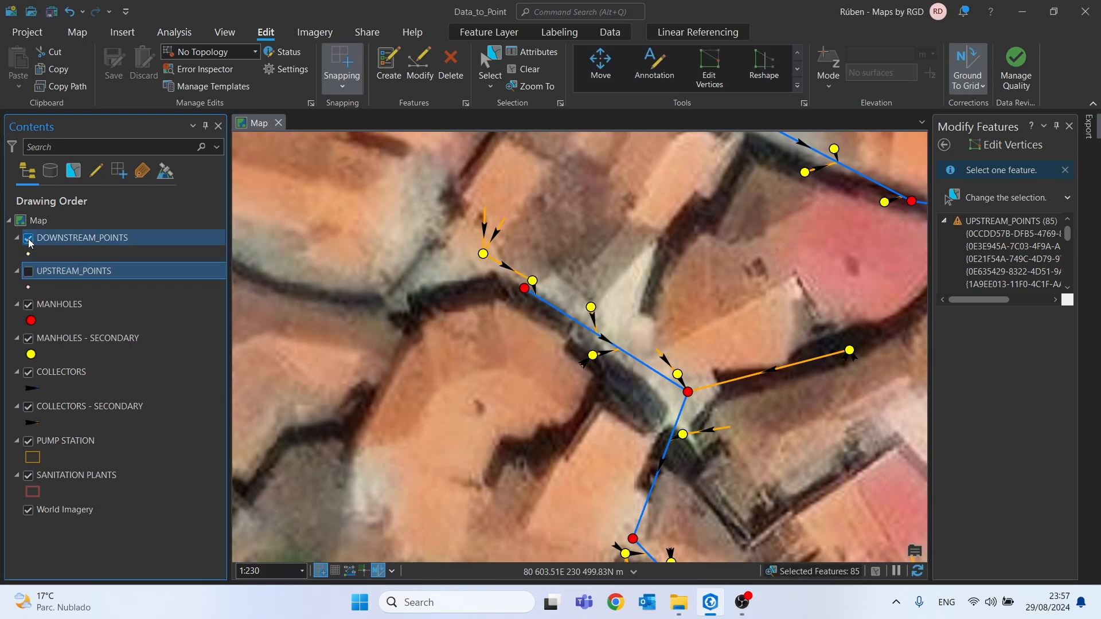
pyautogui.rightClick(72, 241)
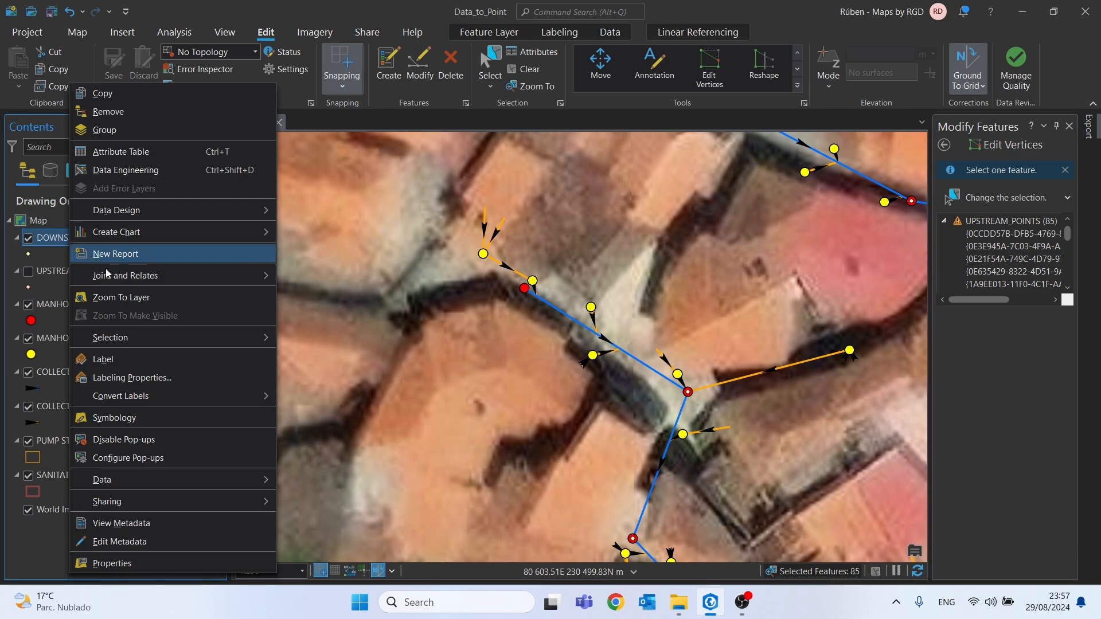
pyautogui.moveTo(201, 276)
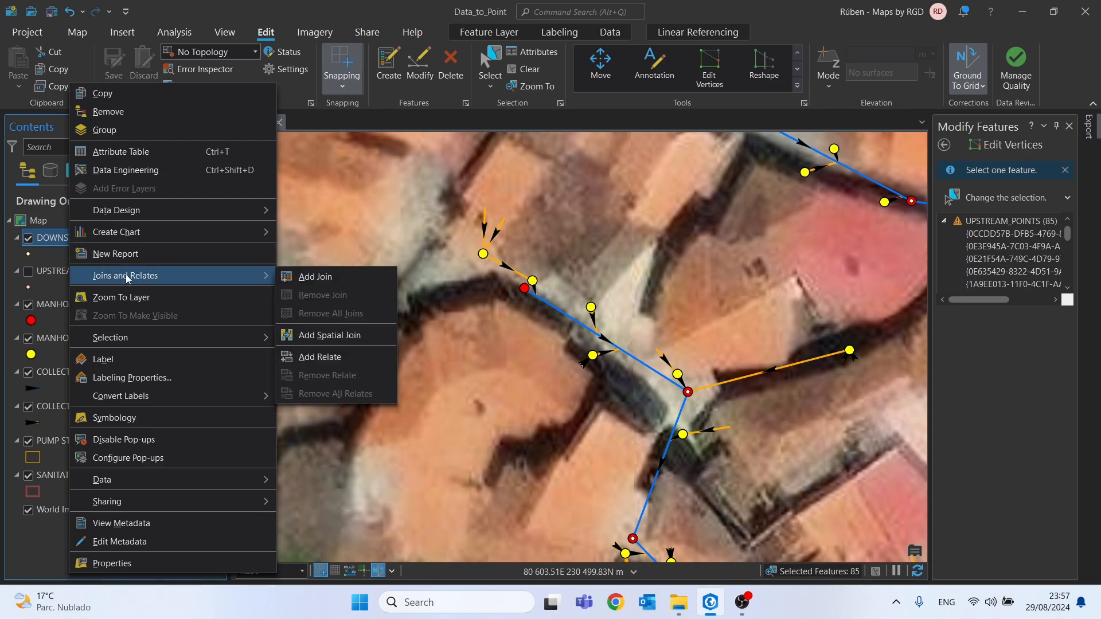
pyautogui.click(352, 334)
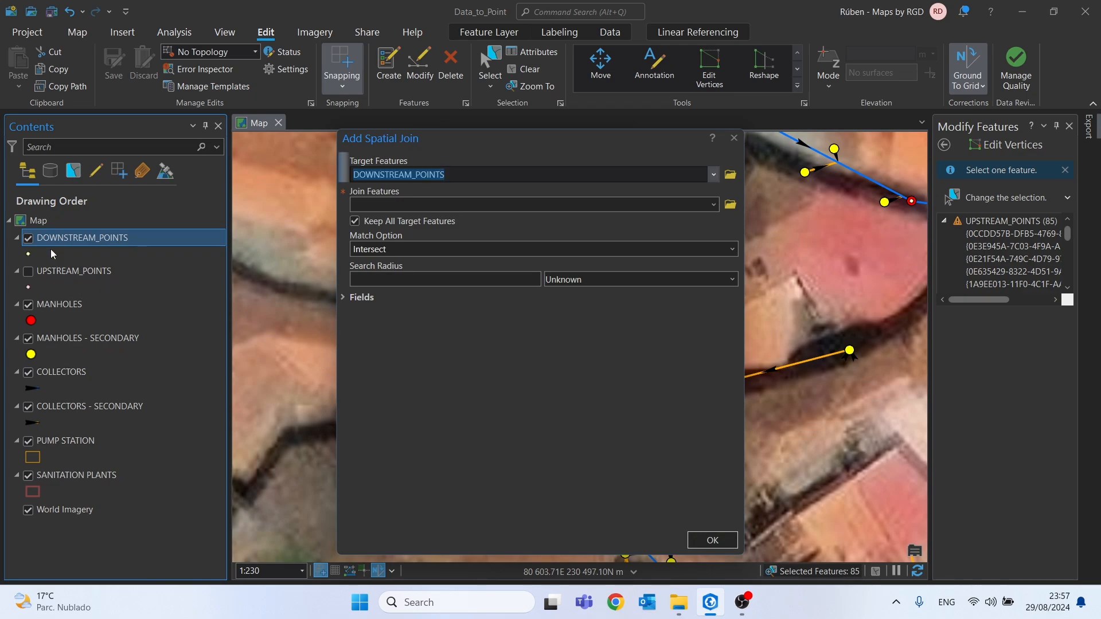
pyautogui.moveTo(61, 309); pyautogui.dragTo(153, 284)
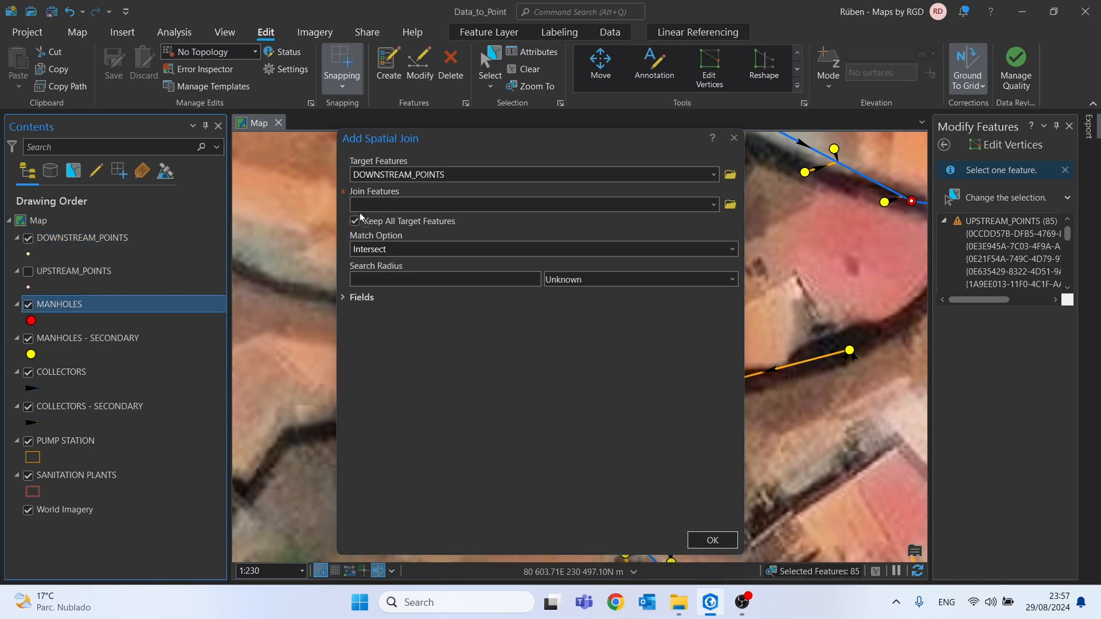
pyautogui.moveTo(360, 212); pyautogui.dragTo(364, 207)
pyautogui.click(356, 222)
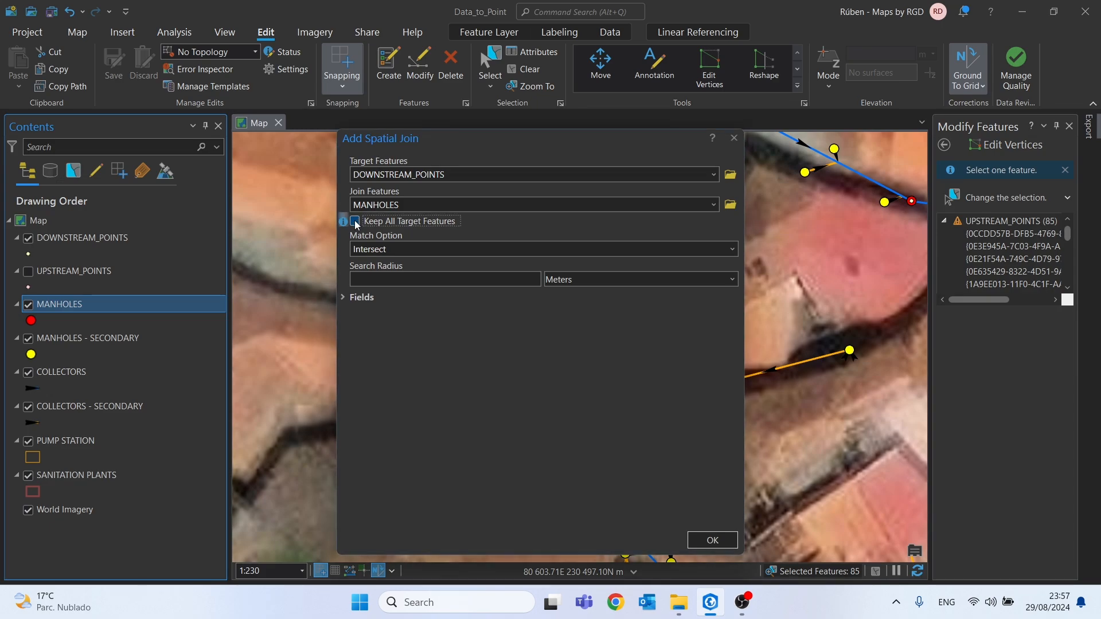
pyautogui.click(712, 540)
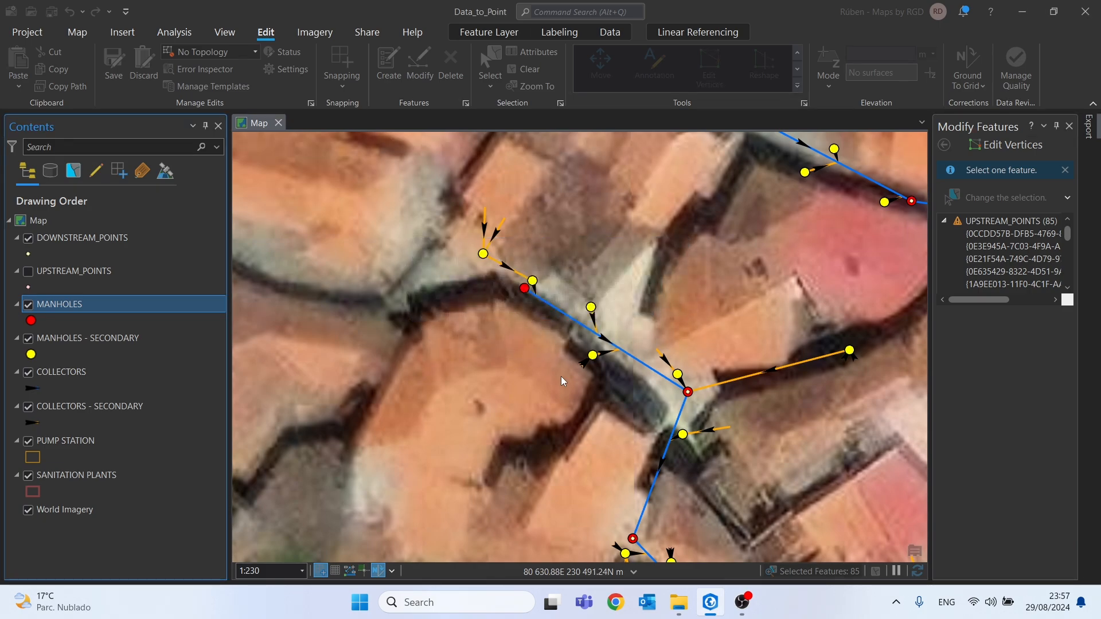
# Open the DOWNSTREAM_POINTS attribute table and examine its downstream depth and Z fields
pyautogui.rightClick(119, 244)
pyautogui.click(184, 159)
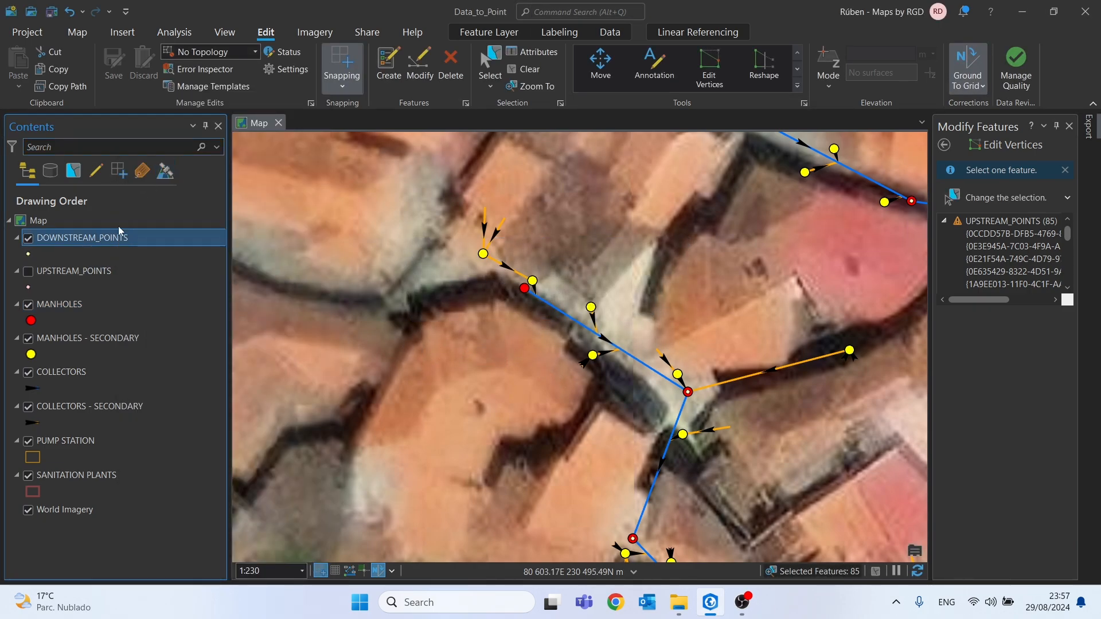
pyautogui.rightClick(114, 237)
pyautogui.click(159, 151)
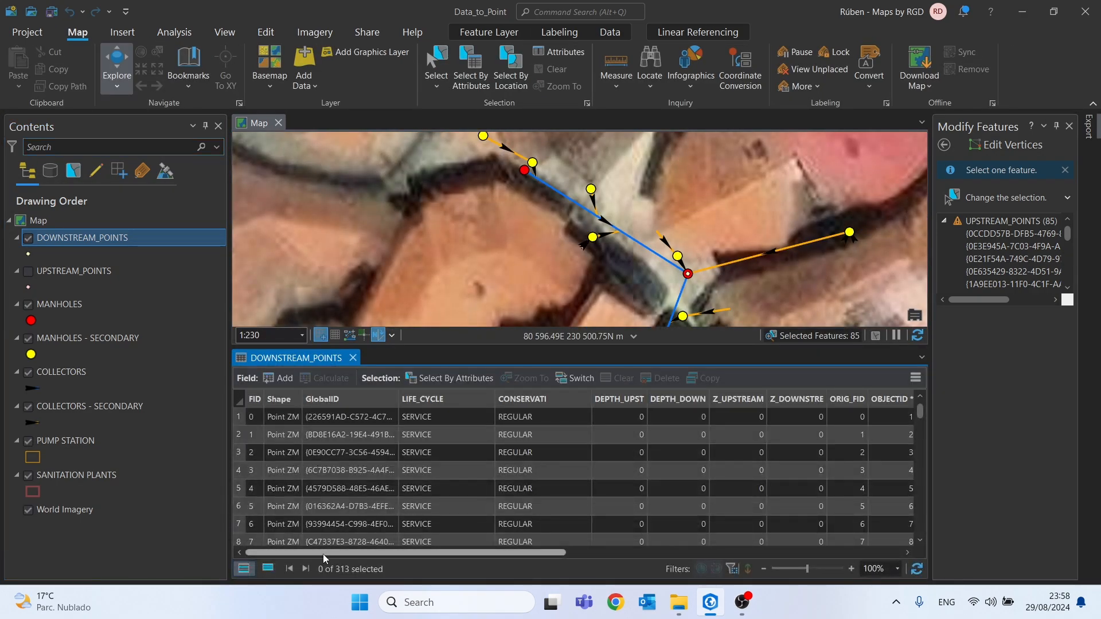
pyautogui.moveTo(322, 554); pyautogui.dragTo(396, 550)
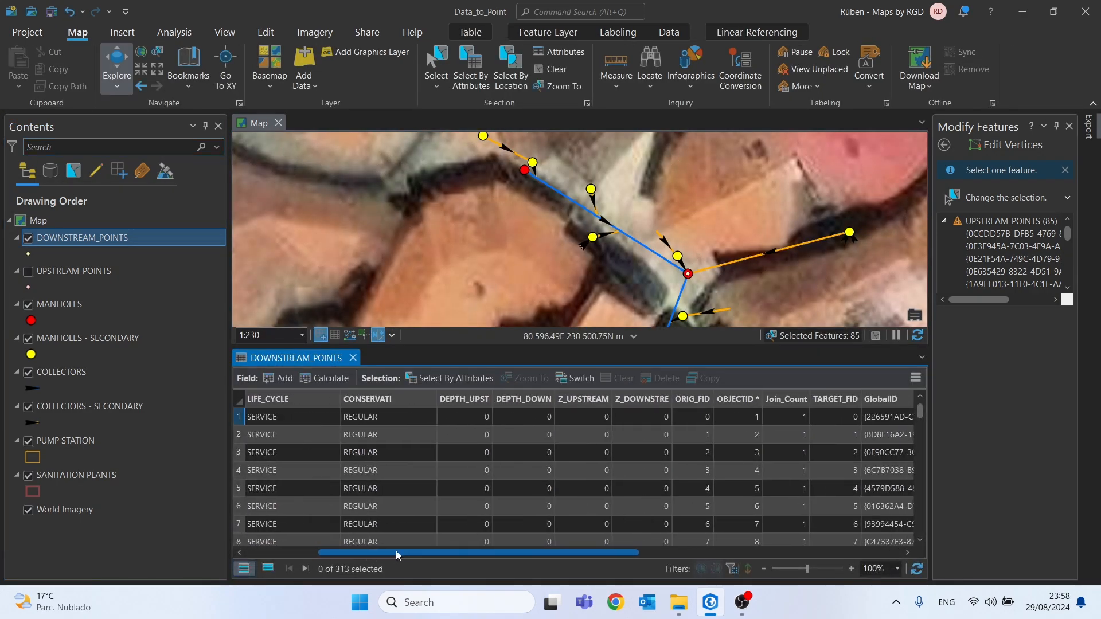
# Calculate DEPTH_DOWN in DOWNSTREAM_POINTS as the spatially joined manhole DEPTH minus 0.01
pyautogui.click(531, 398)
pyautogui.rightClick(531, 398)
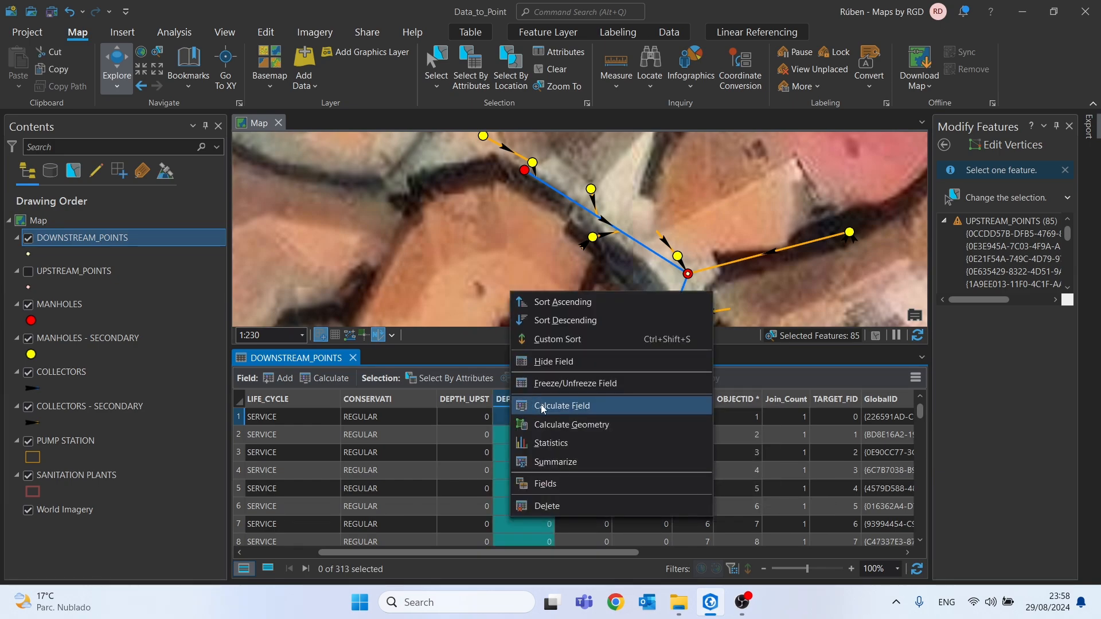
pyautogui.click(541, 403)
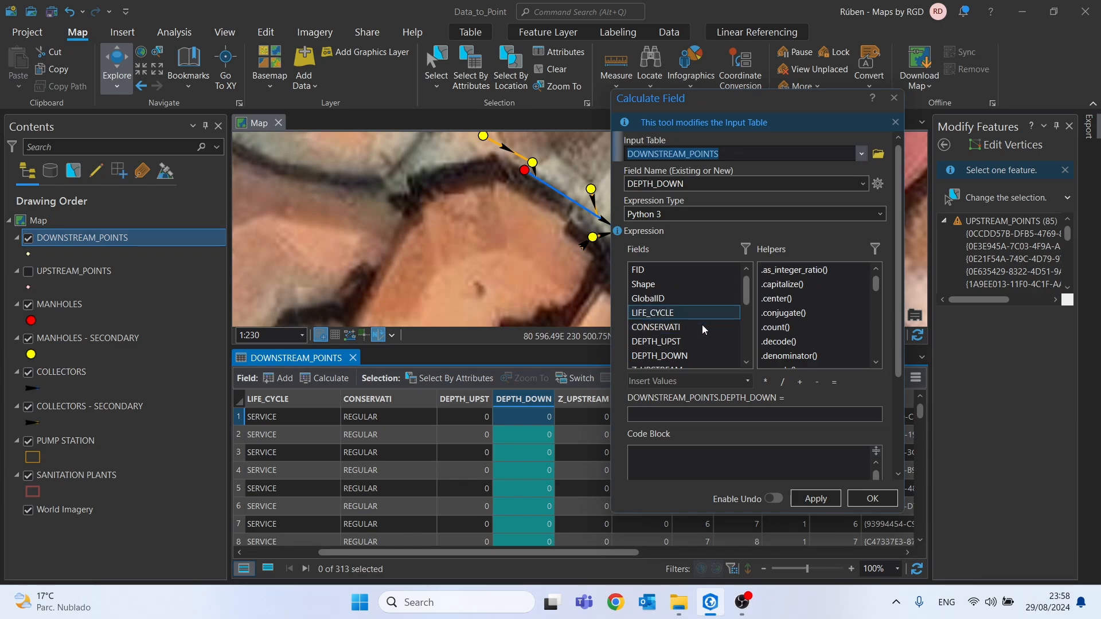
pyautogui.scroll(-3, 695, 339)
pyautogui.doubleClick(659, 360)
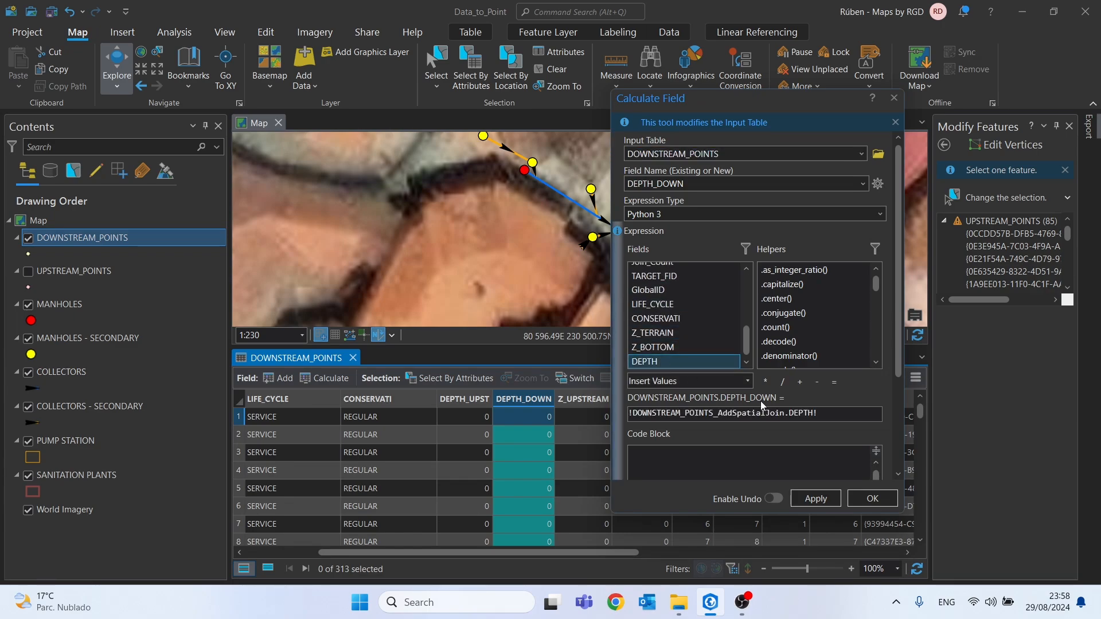
pyautogui.click(862, 418)
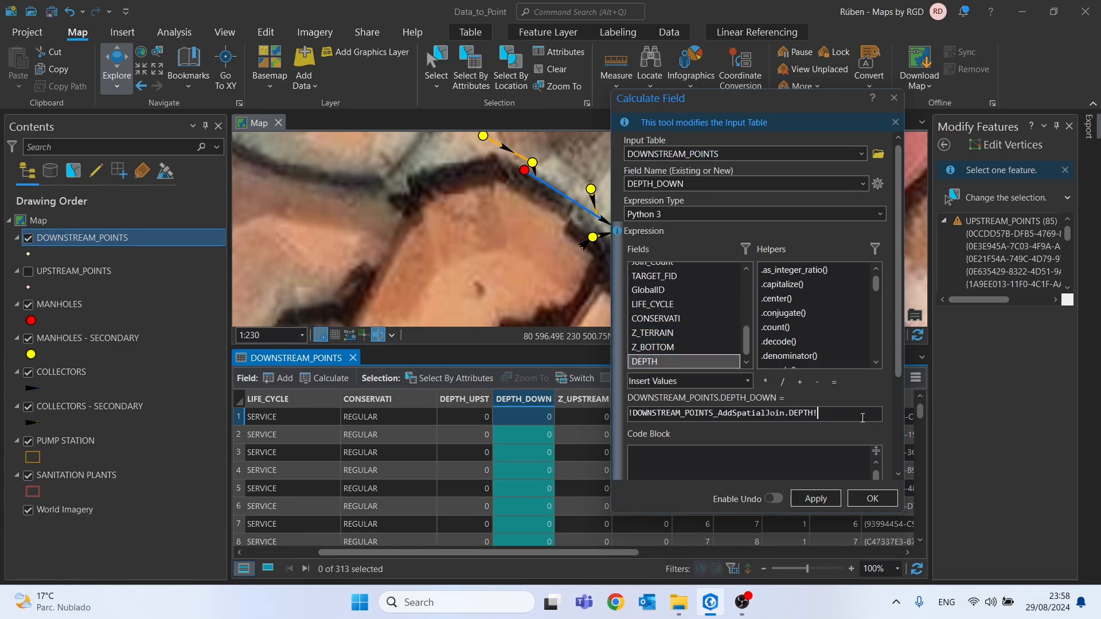
pyautogui.click(828, 501)
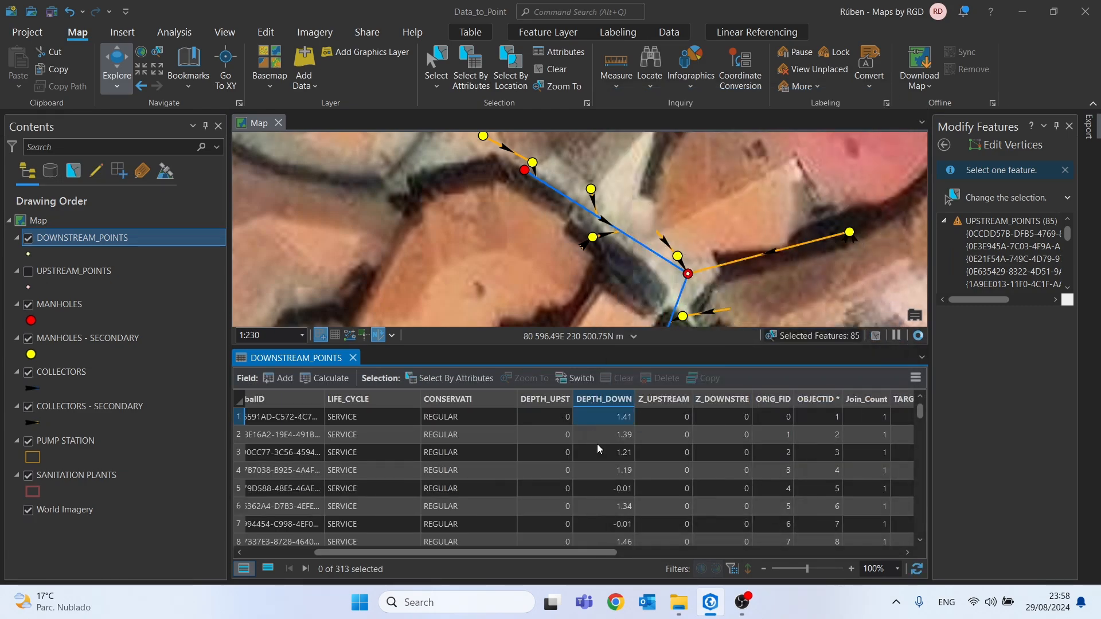
# Calculate Z_DOWNSTRE as the spatially joined manhole Z_BOTTOM minus 0.01 and close the Calculate Field tool
pyautogui.rightClick(718, 400)
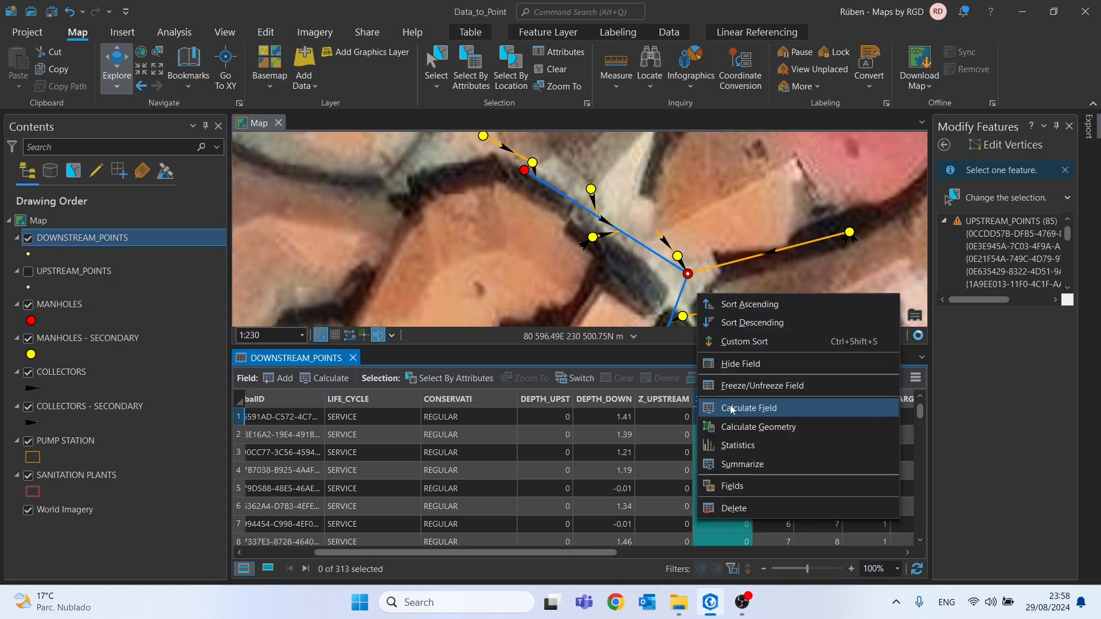
pyautogui.click(731, 405)
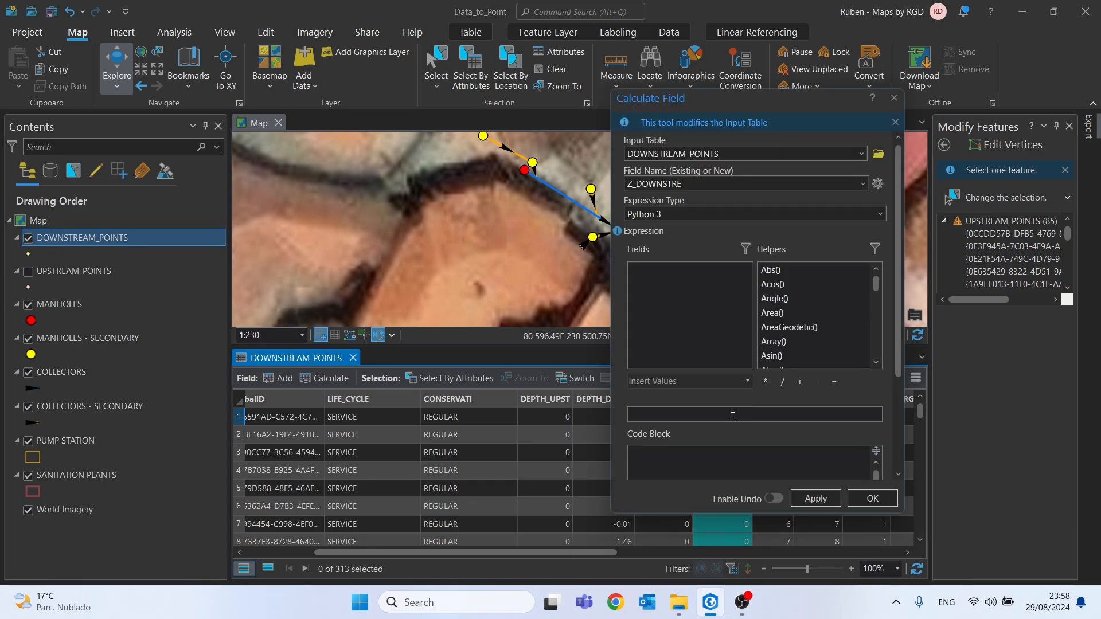
pyautogui.tripleClick(852, 415)
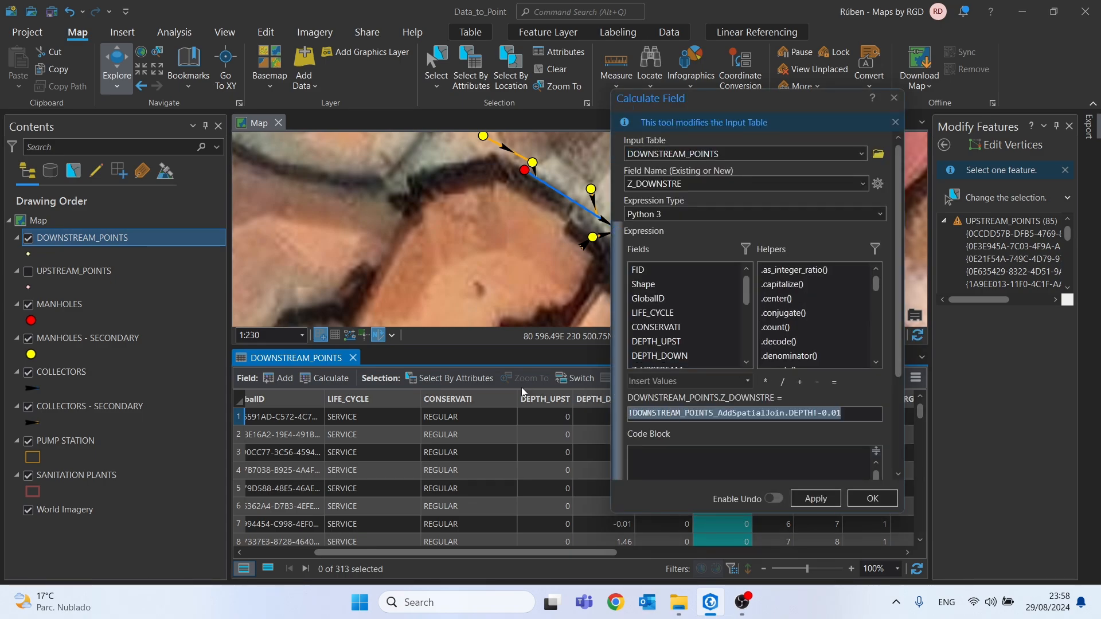
pyautogui.press('Delete')
pyautogui.scroll(-5, 684, 339)
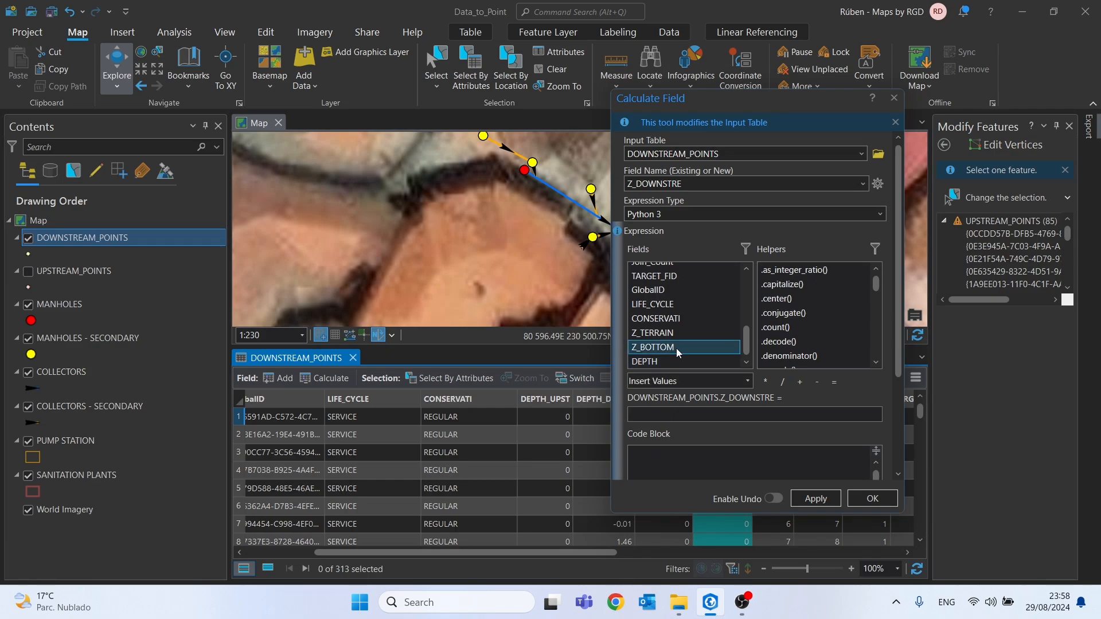
pyautogui.doubleClick(677, 347)
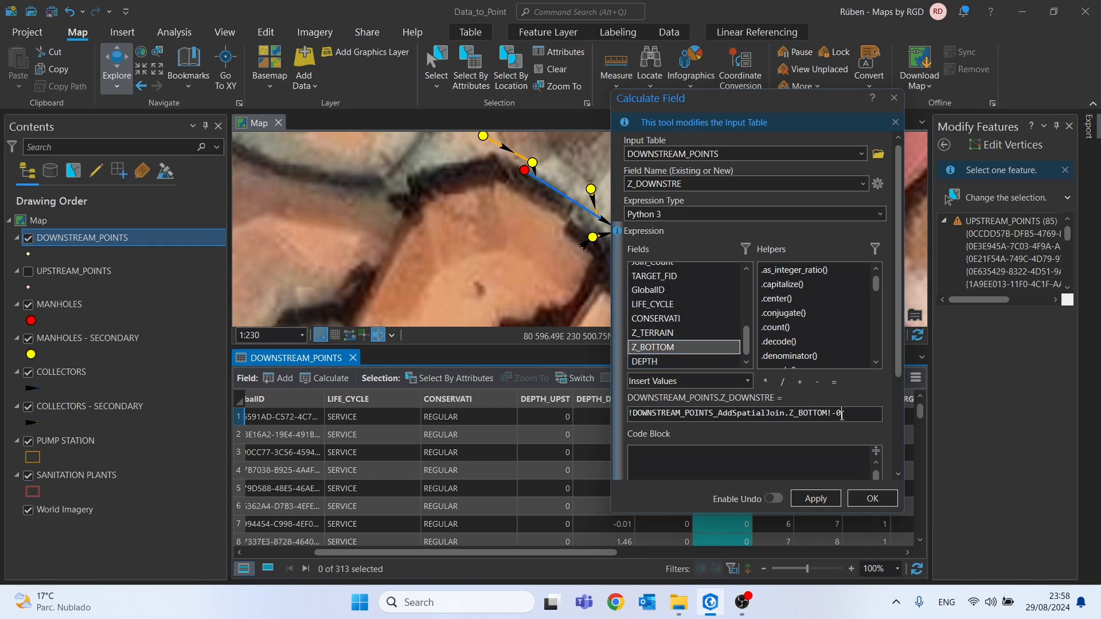
pyautogui.click(811, 500)
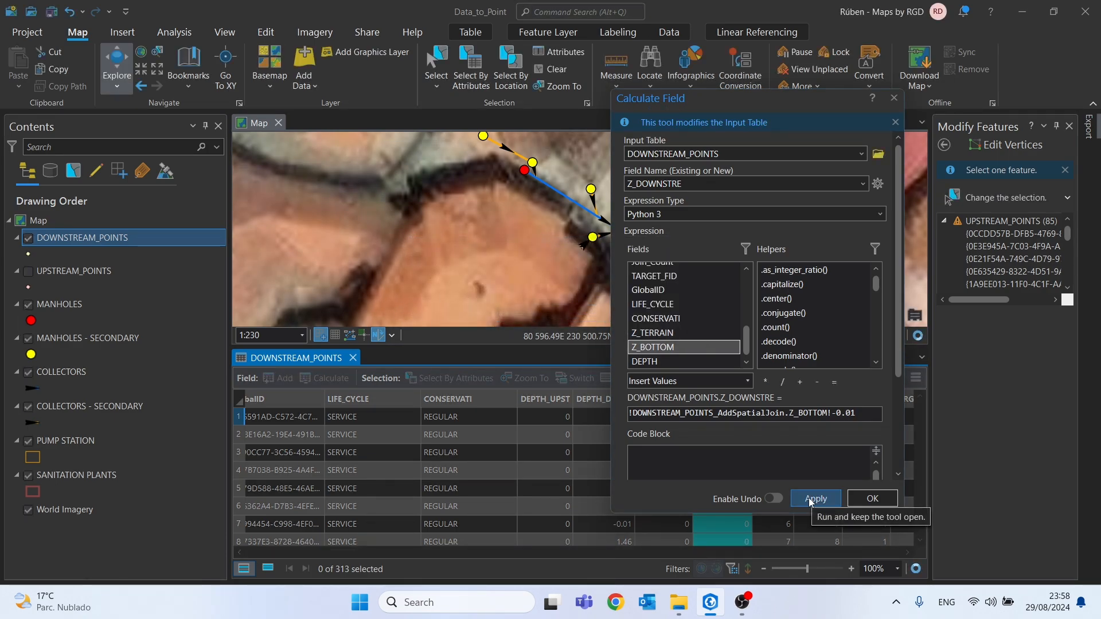
pyautogui.click(894, 98)
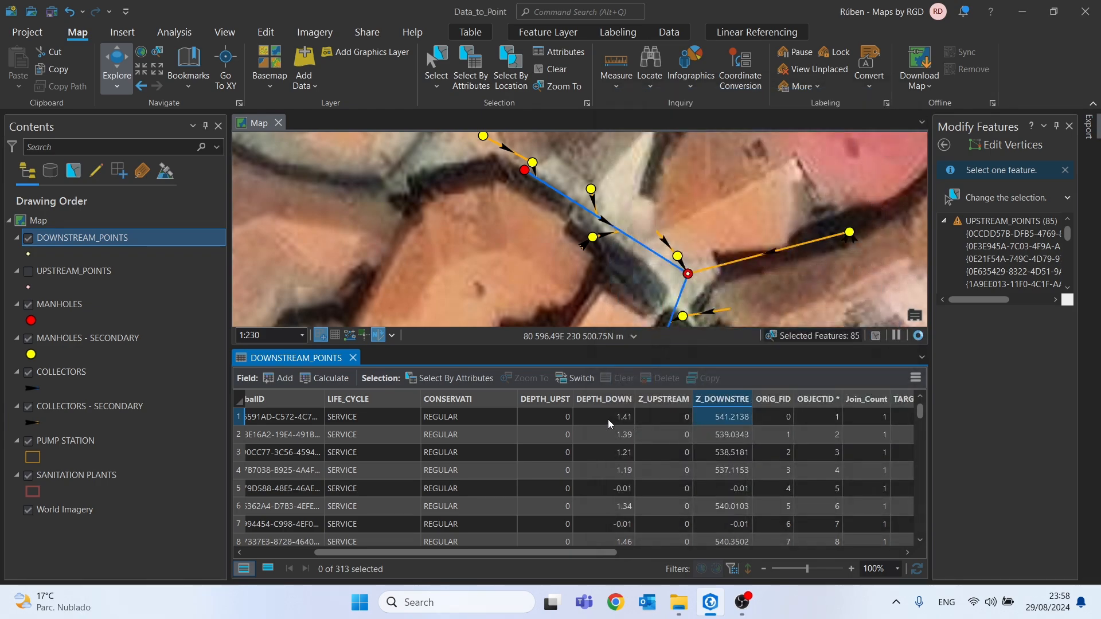
# Sort the DOWNSTREAM_POINTS records by ascending DEPTH_DOWN and select all records whose DEPTH_DOWN is -0.01
pyautogui.click(554, 401)
pyautogui.scroll(-13, 541, 458)
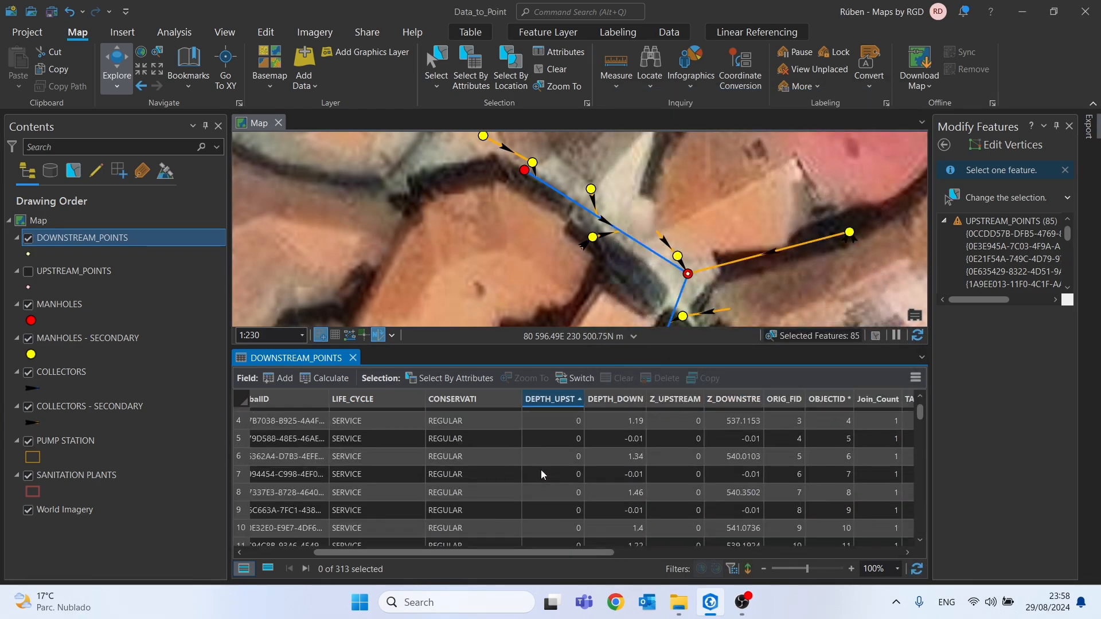
pyautogui.scroll(13, 531, 465)
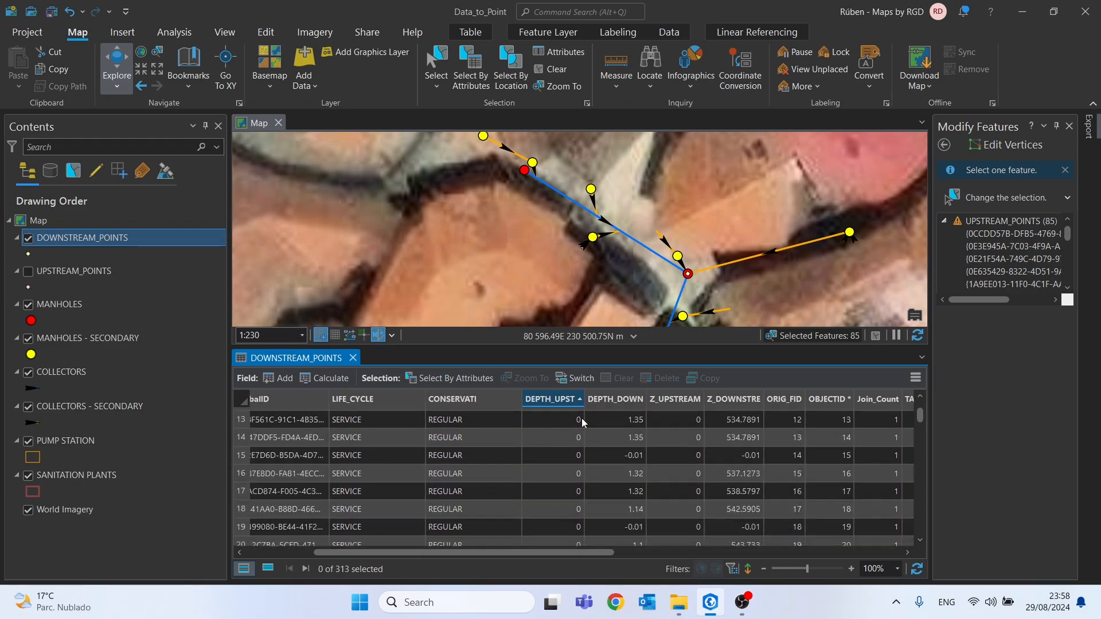
pyautogui.click(618, 400)
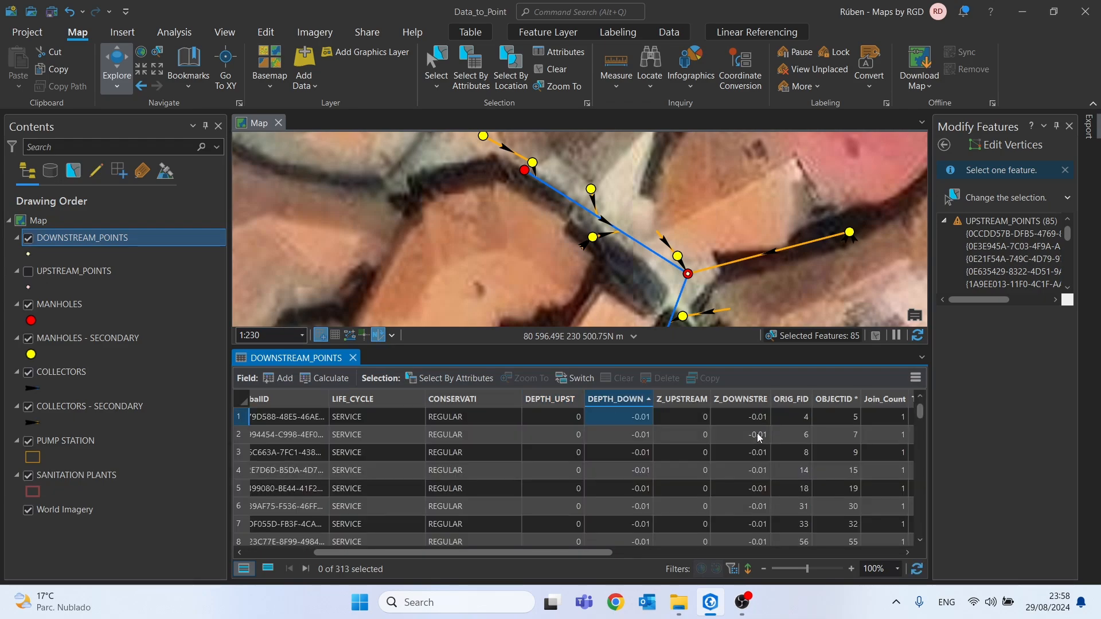
pyautogui.click(238, 417)
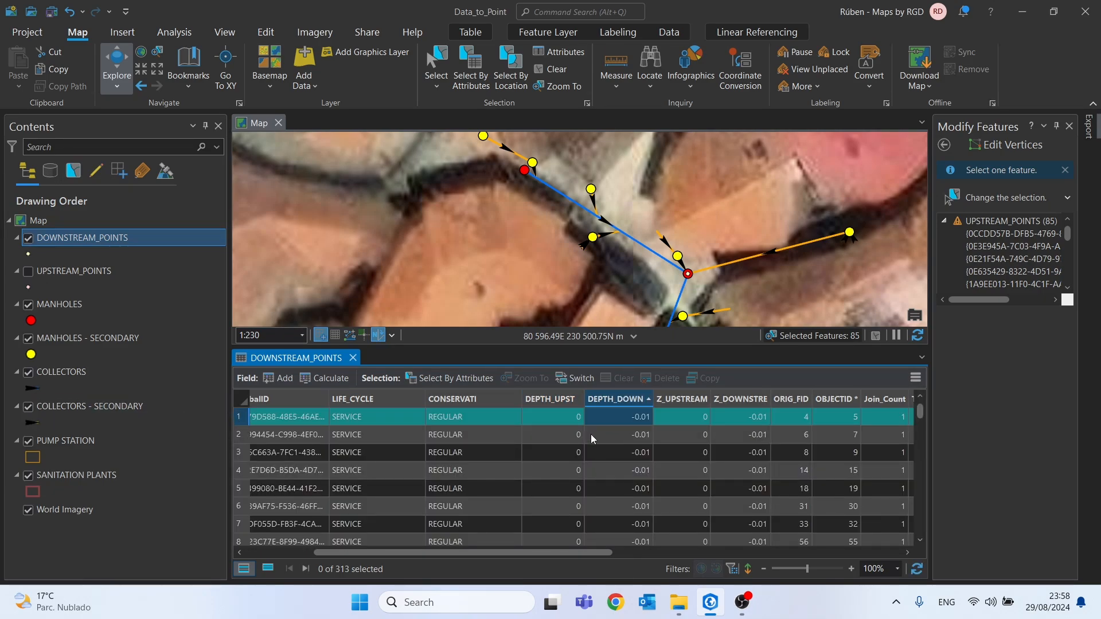
pyautogui.scroll(-14, 592, 441)
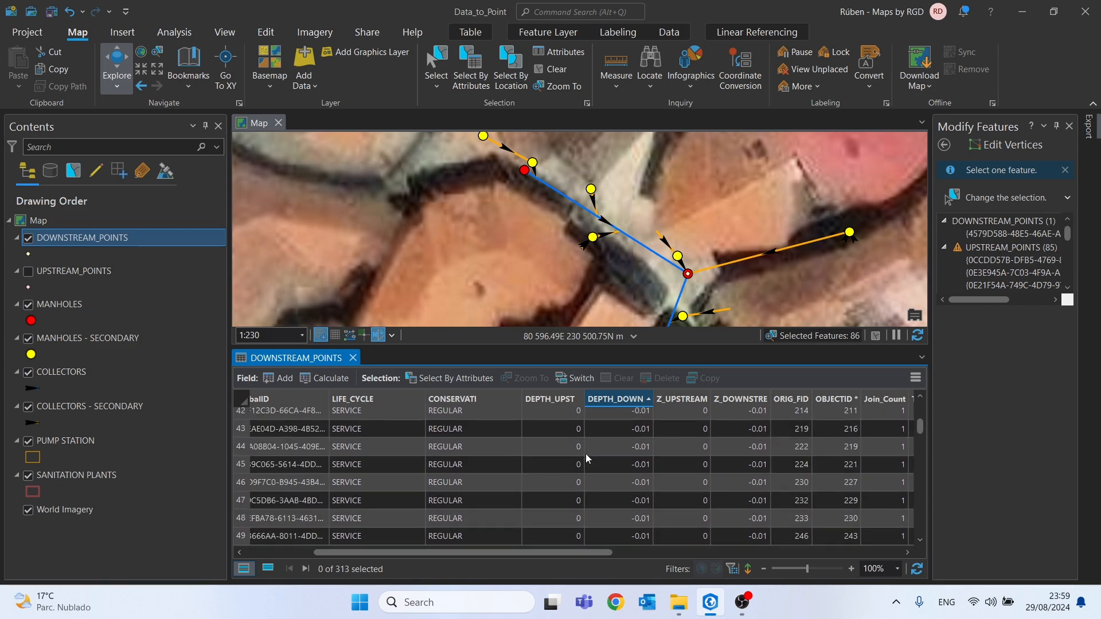
pyautogui.scroll(-18, 587, 453)
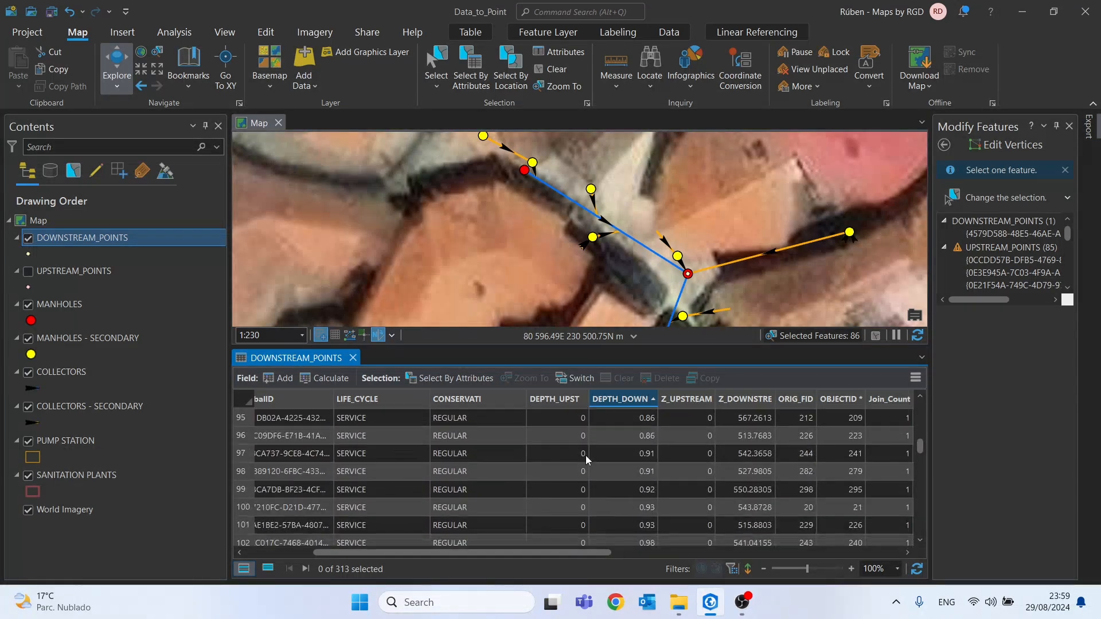
pyautogui.scroll(6, 586, 455)
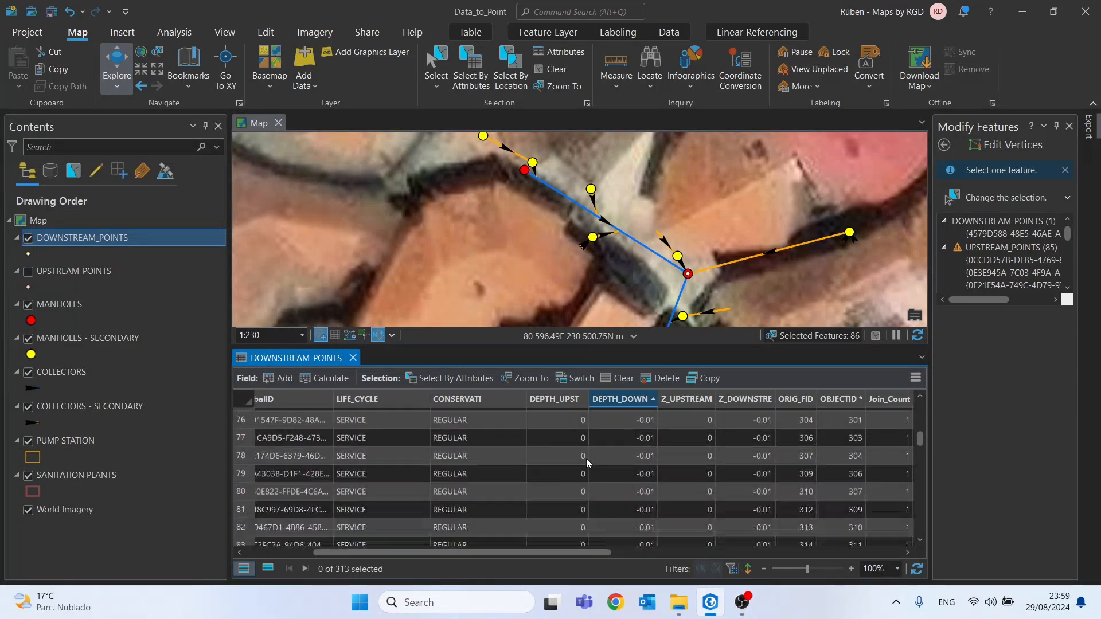
pyautogui.scroll(-3, 587, 459)
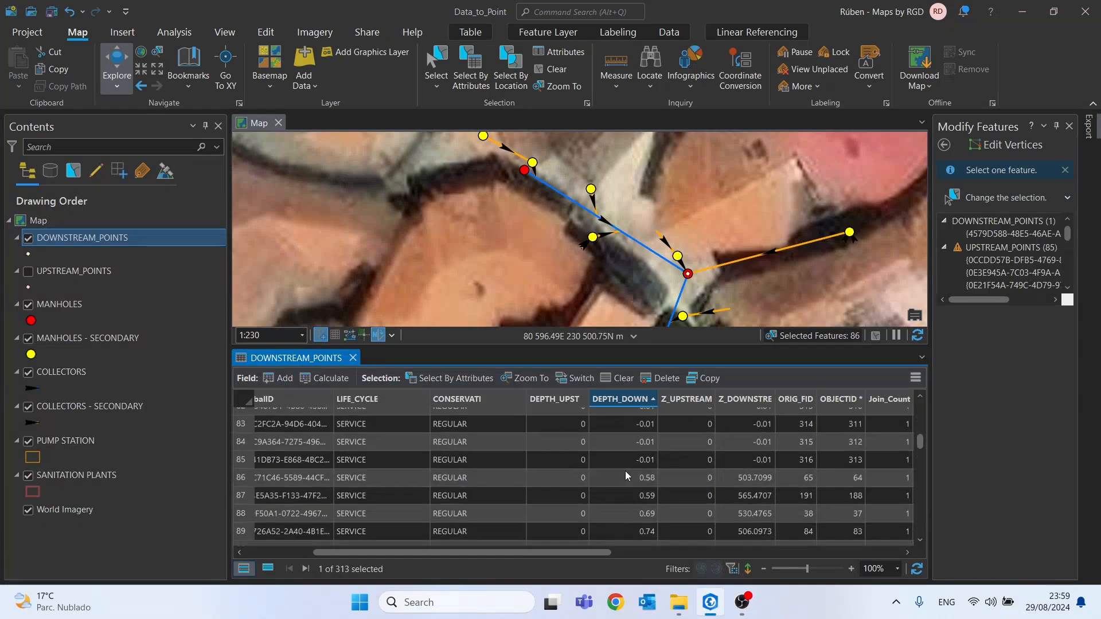
pyautogui.keyDown('shift'); pyautogui.click(244, 462); pyautogui.keyUp('shift')
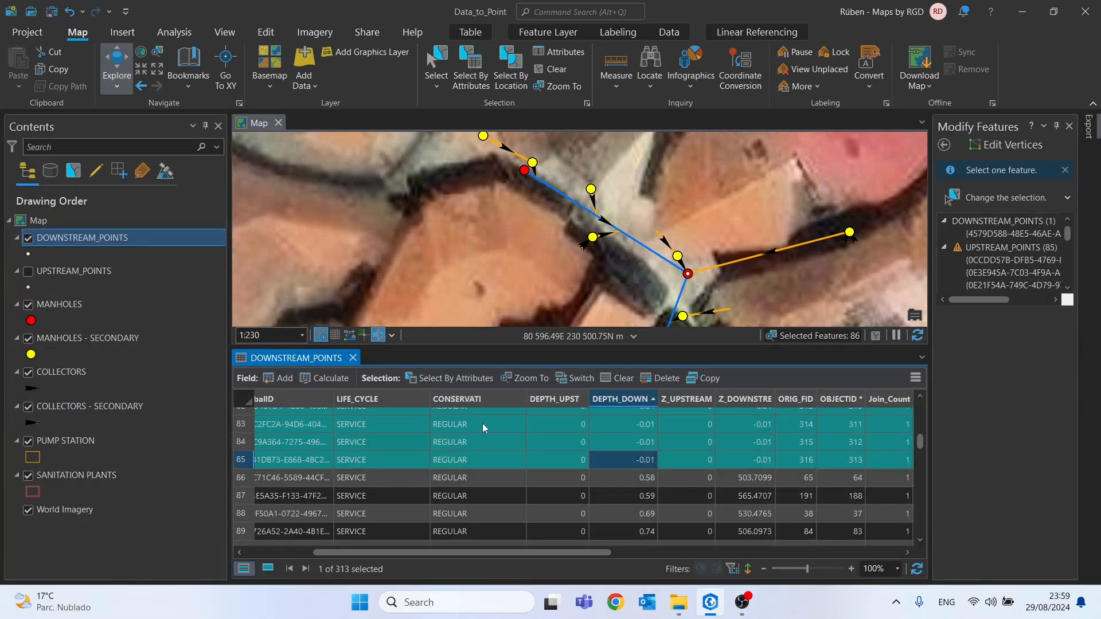
# Calculate DEPTH_DOWN as 0 for the selected DOWNSTREAM_POINTS records
pyautogui.rightClick(628, 402)
pyautogui.click(645, 410)
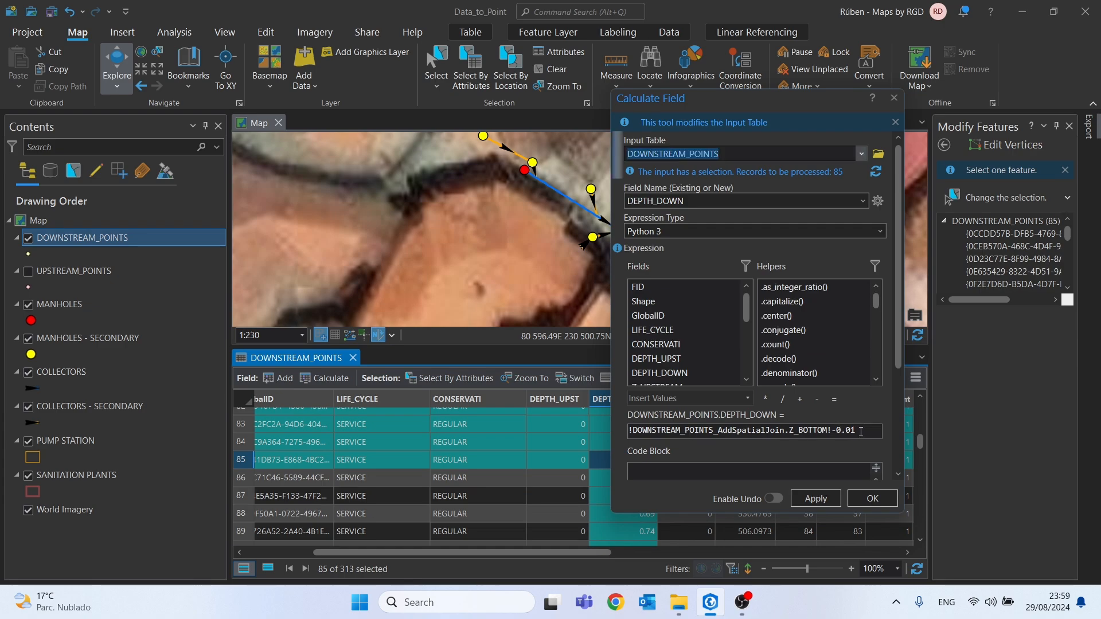
pyautogui.write('0')
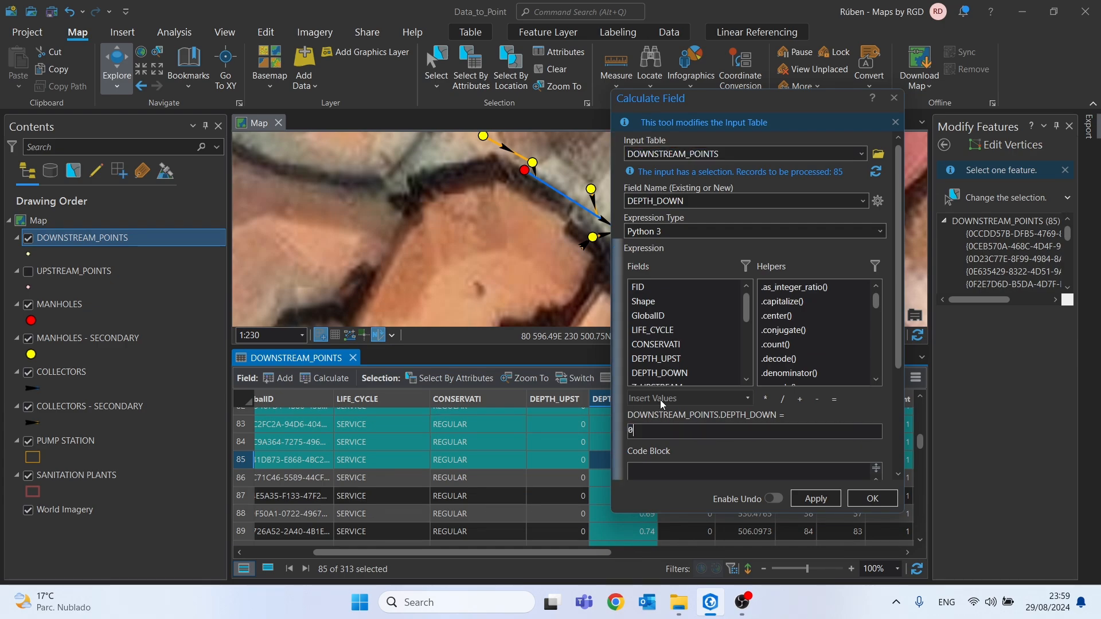
pyautogui.click(869, 506)
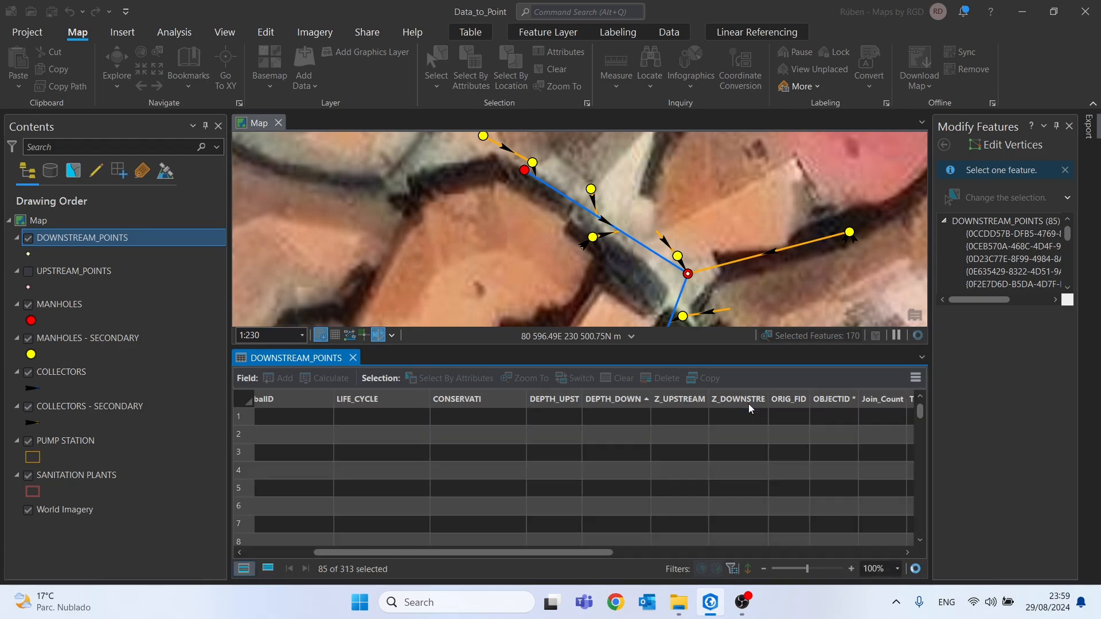
# Calculate Z_DOWNSTRE as 0 for the same selected records and close the DOWNSTREAM_POINTS table
pyautogui.rightClick(741, 400)
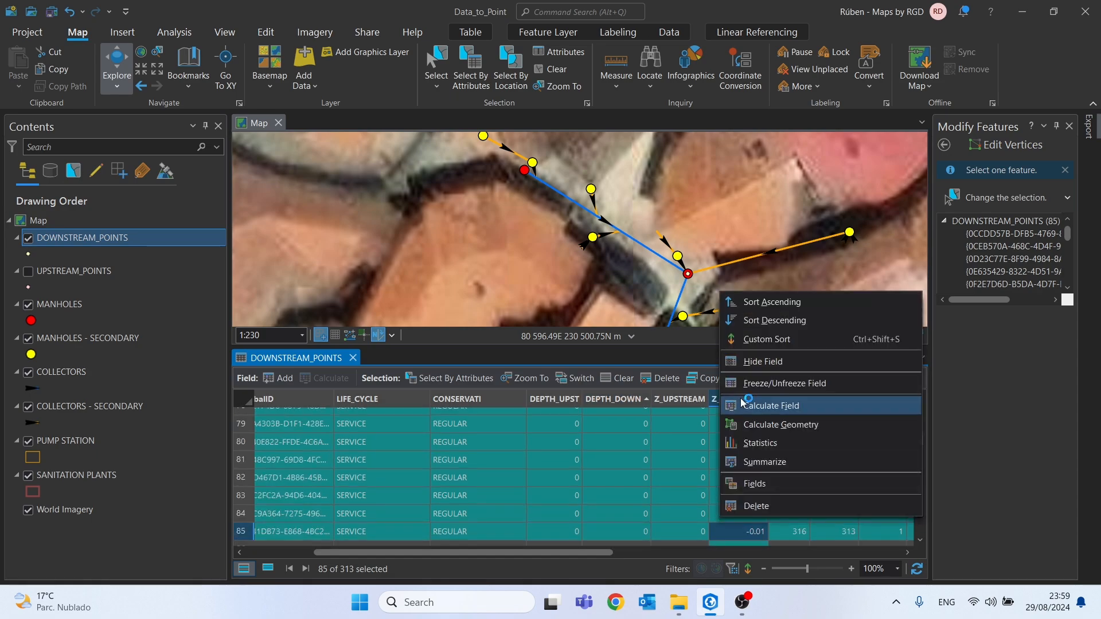
pyautogui.click(747, 405)
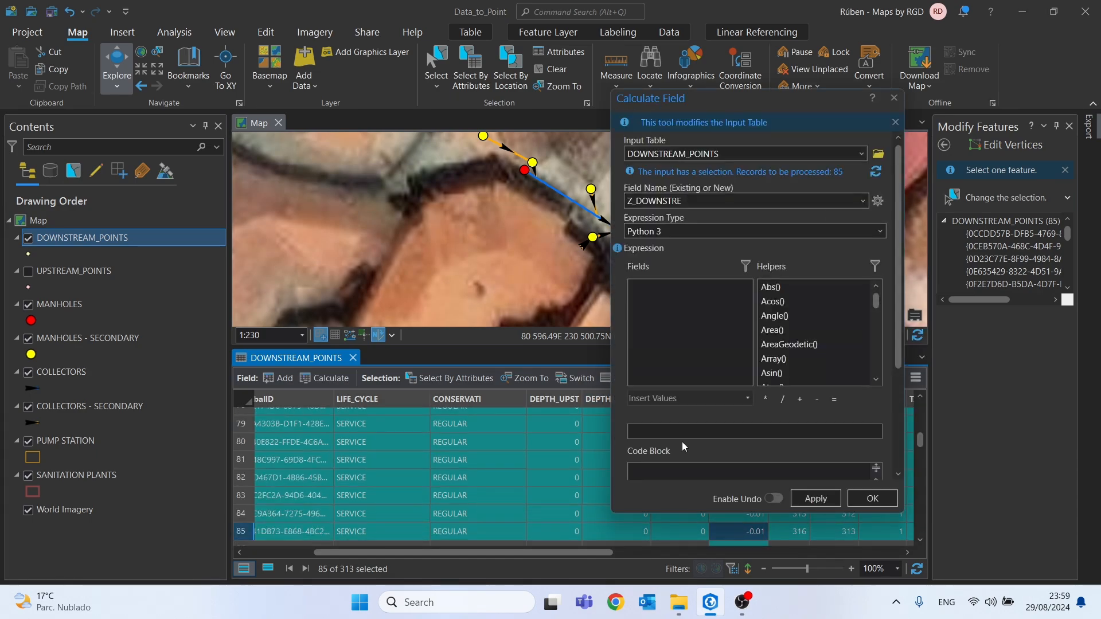
pyautogui.click(863, 504)
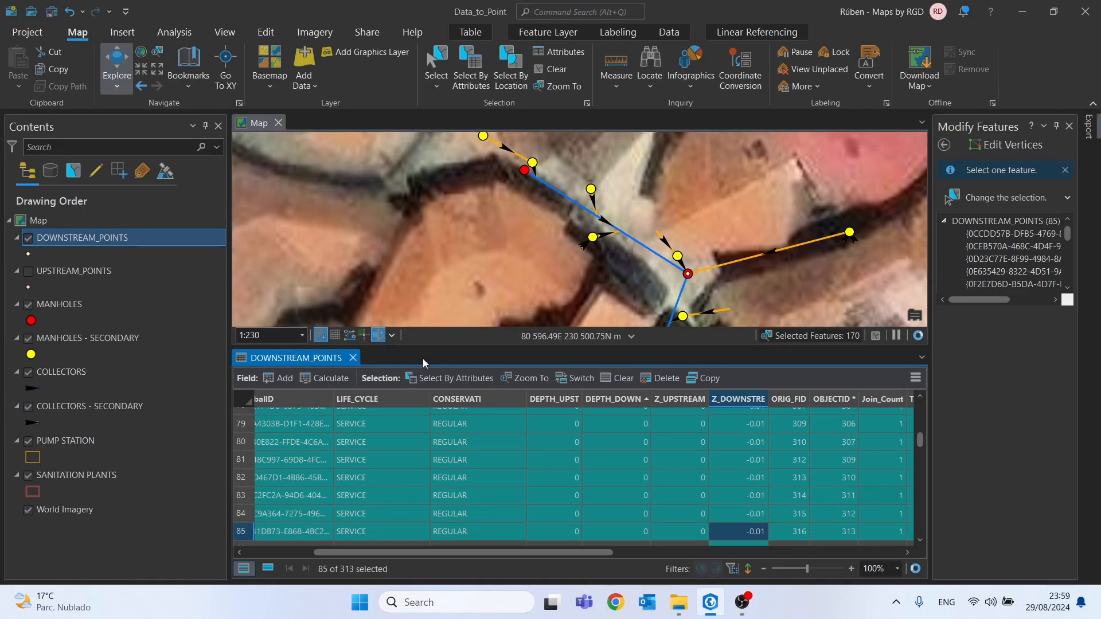
pyautogui.click(353, 358)
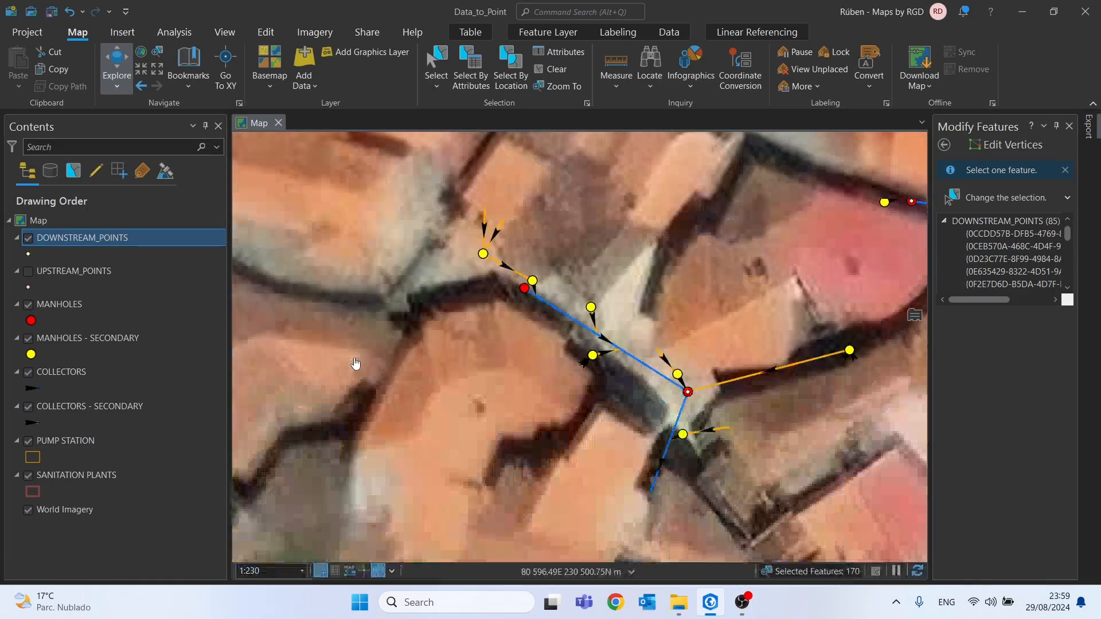
# Remove all joins from the DOWNSTREAM_POINTS layer
pyautogui.rightClick(78, 239)
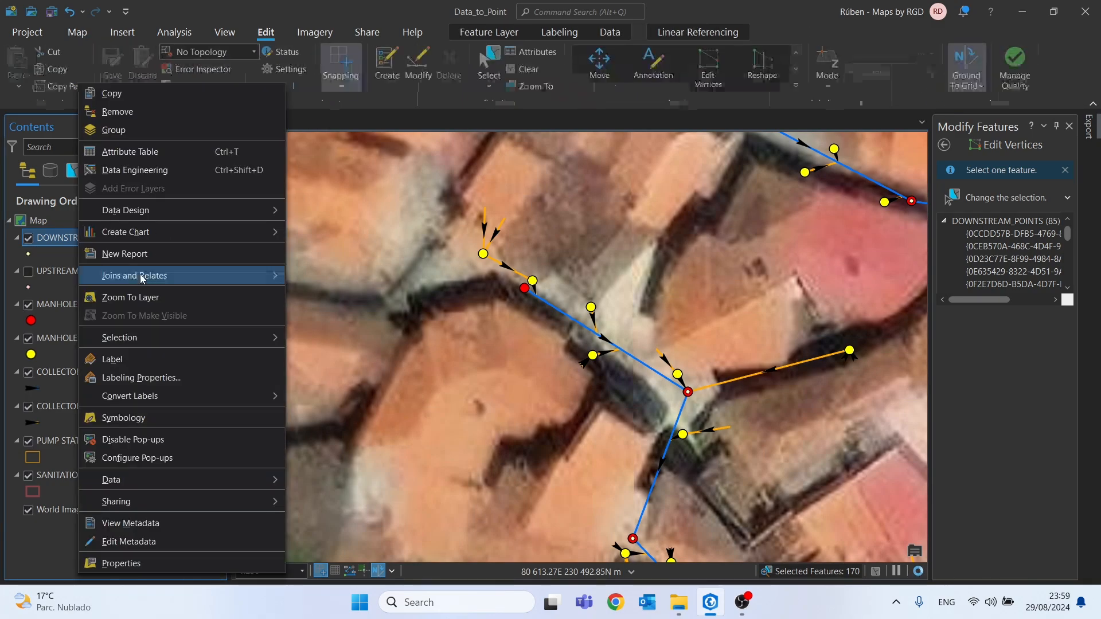
pyautogui.rightClick(115, 242)
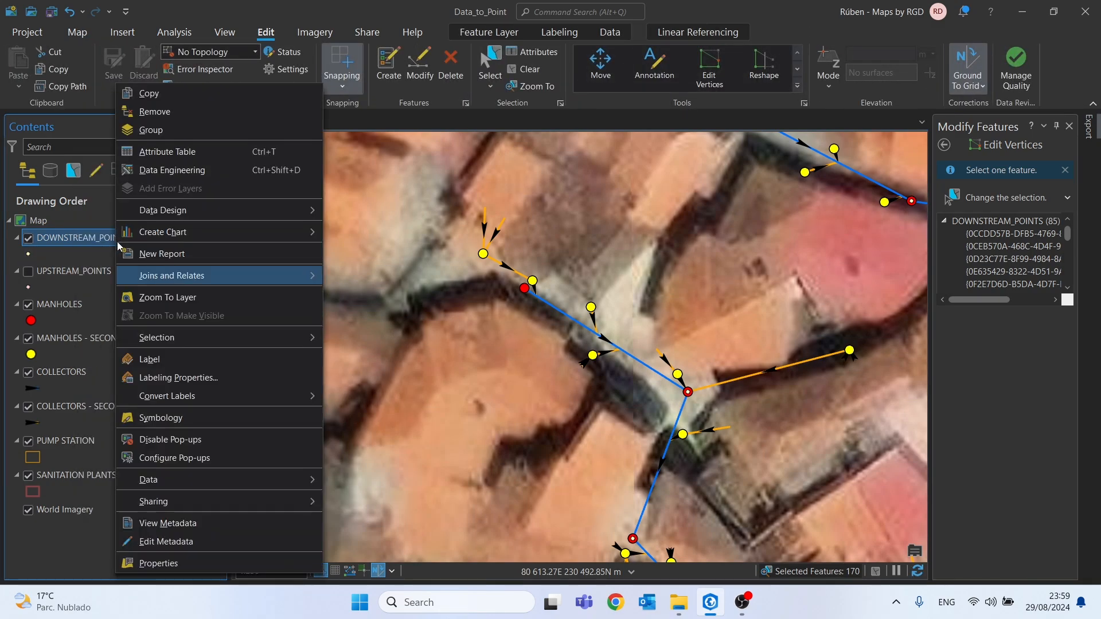
pyautogui.moveTo(275, 281)
pyautogui.click(381, 314)
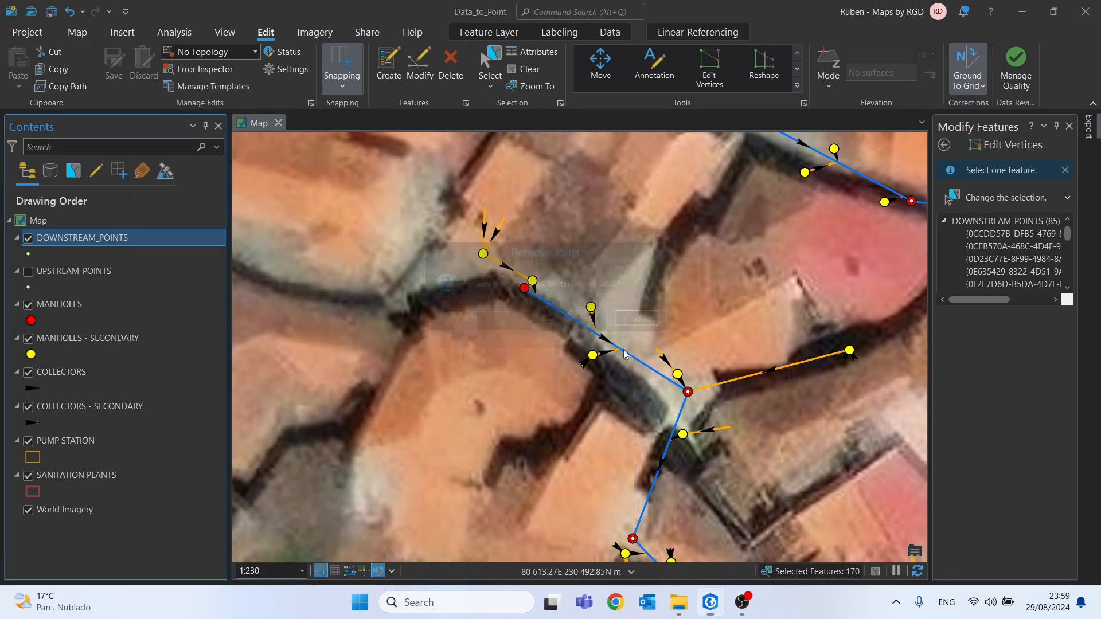
pyautogui.click(593, 323)
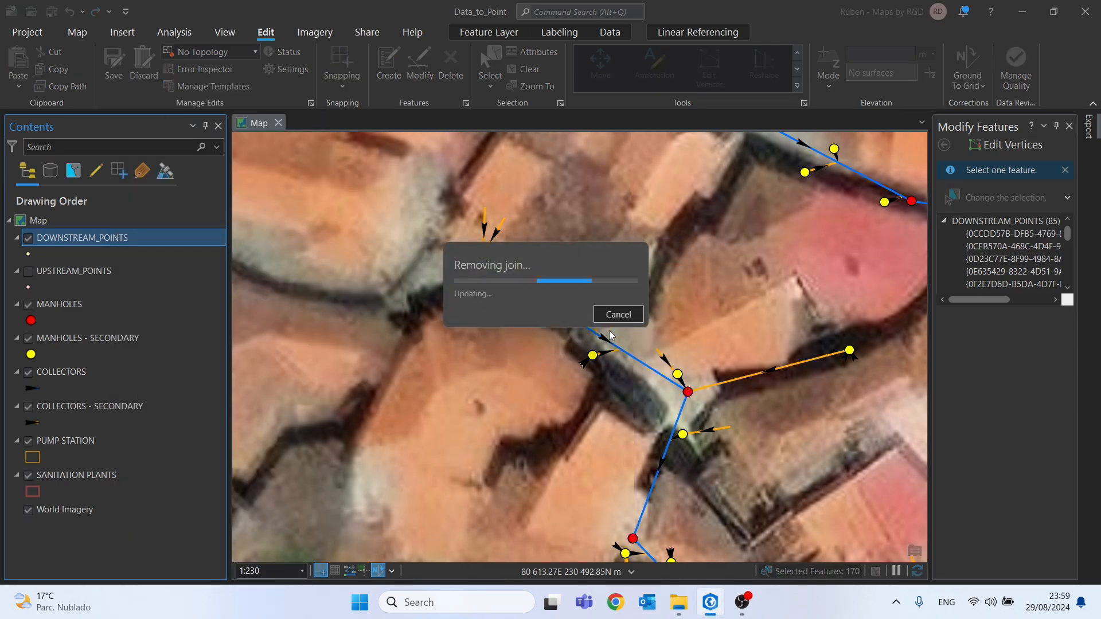
pyautogui.click(67, 374)
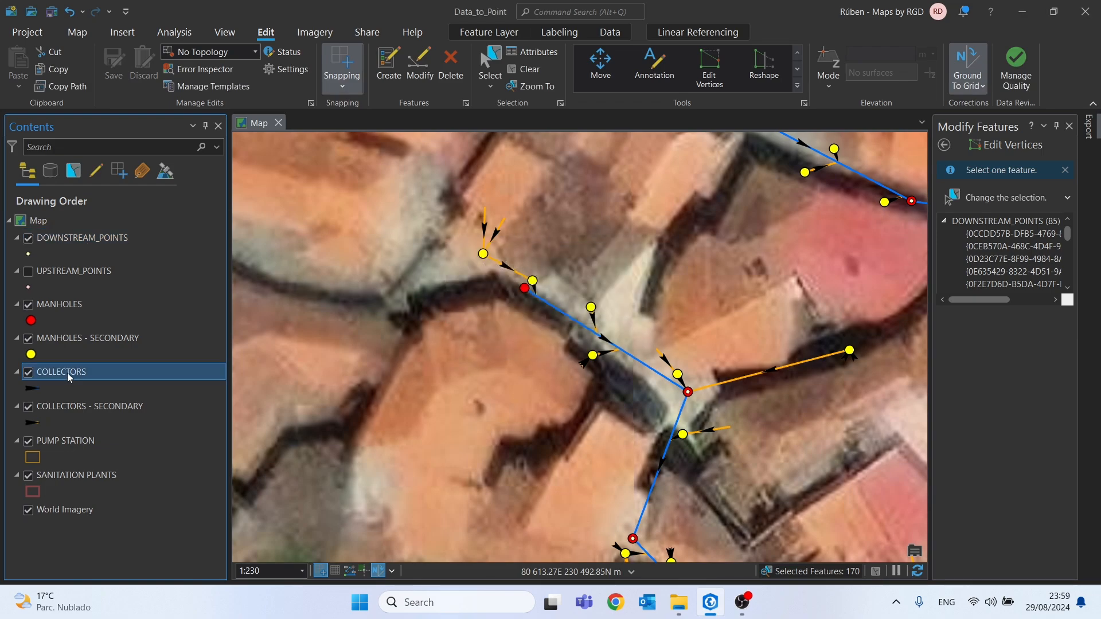
pyautogui.rightClick(67, 373)
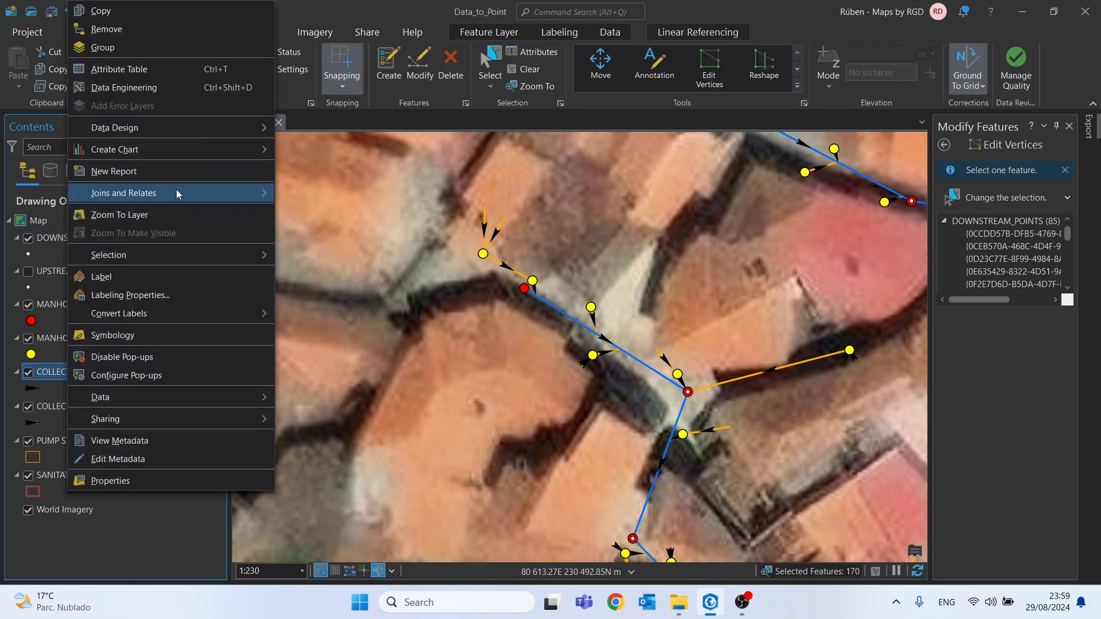
pyautogui.moveTo(177, 193)
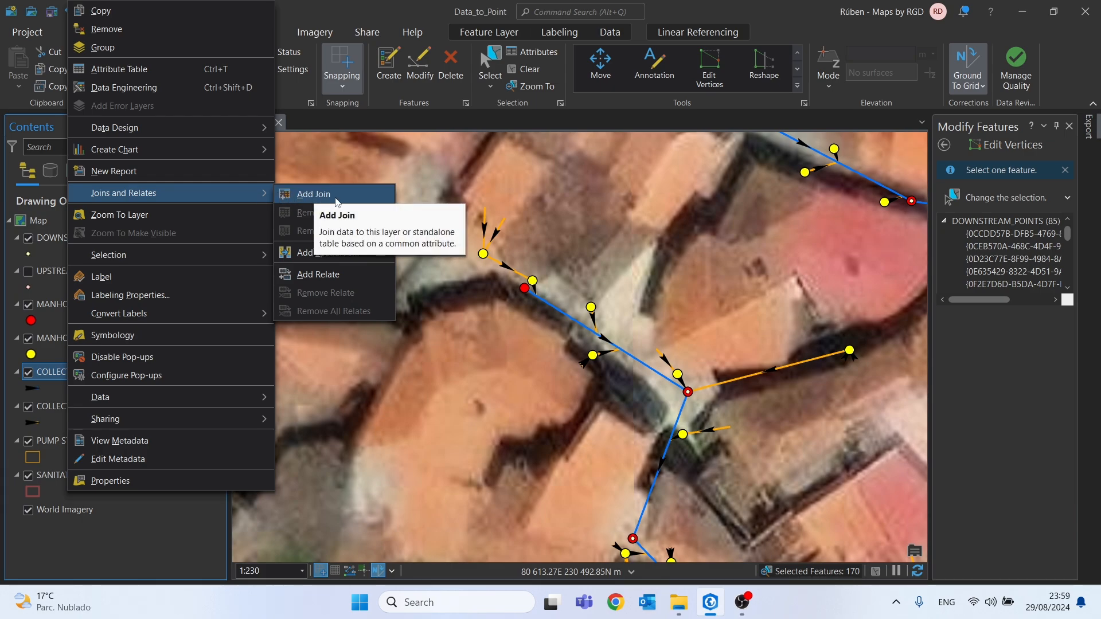
pyautogui.click(310, 197)
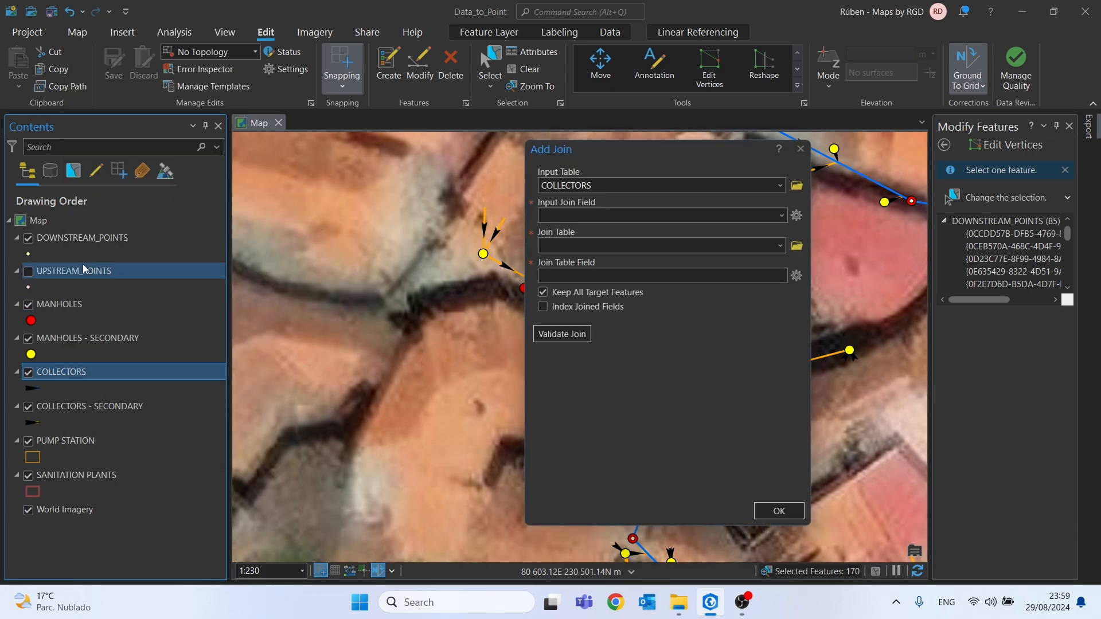
pyautogui.click(59, 243)
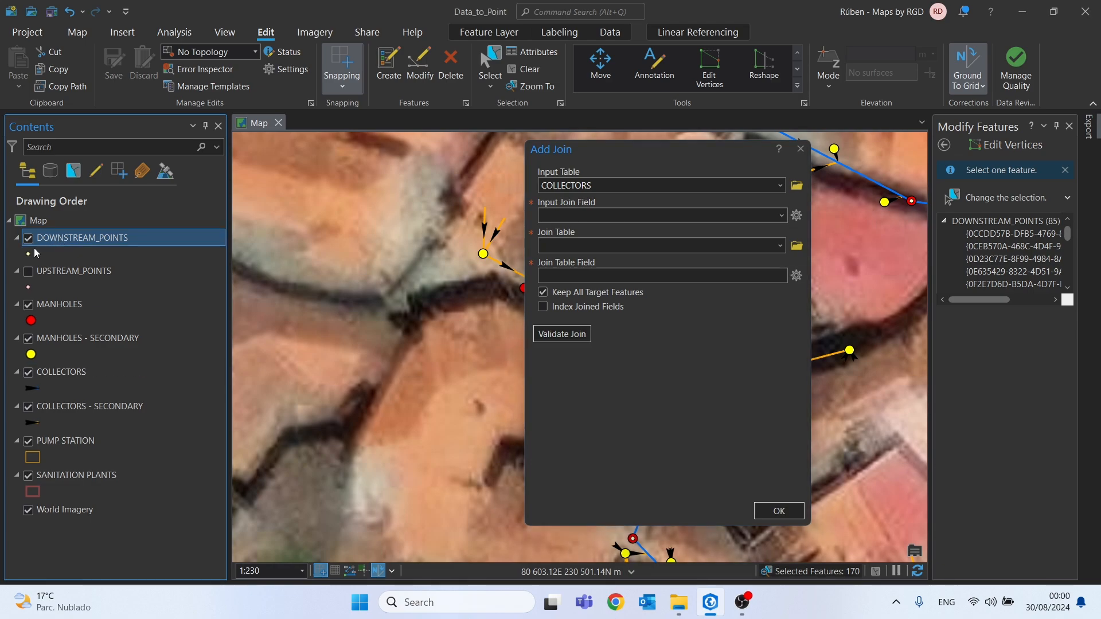
pyautogui.click(583, 247)
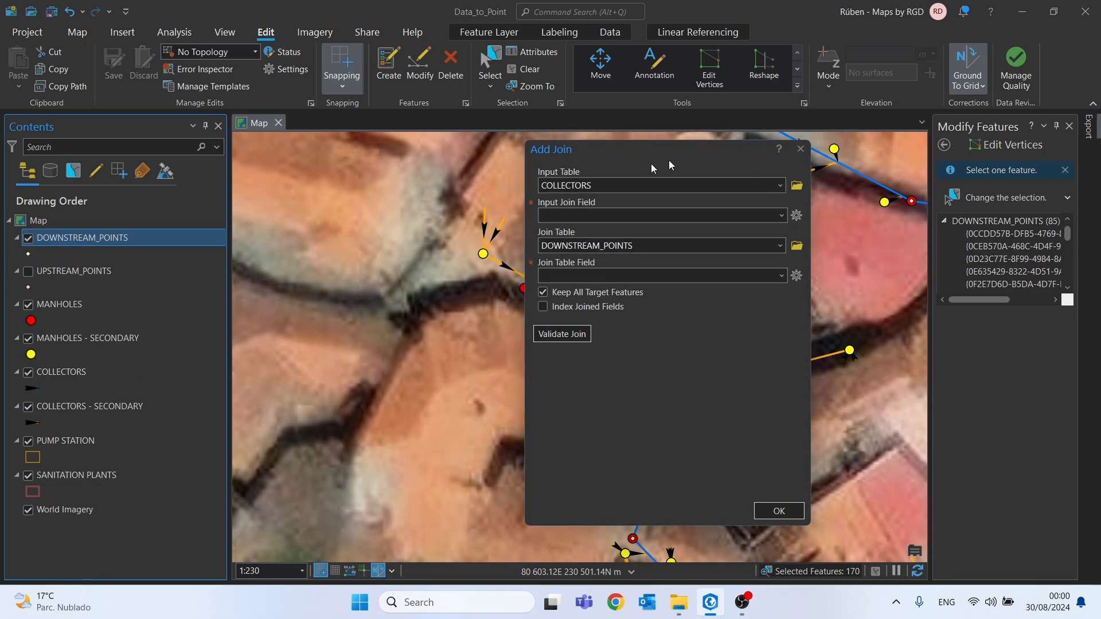
pyautogui.moveTo(698, 154); pyautogui.dragTo(517, 181)
pyautogui.moveTo(790, 231); pyautogui.dragTo(634, 247)
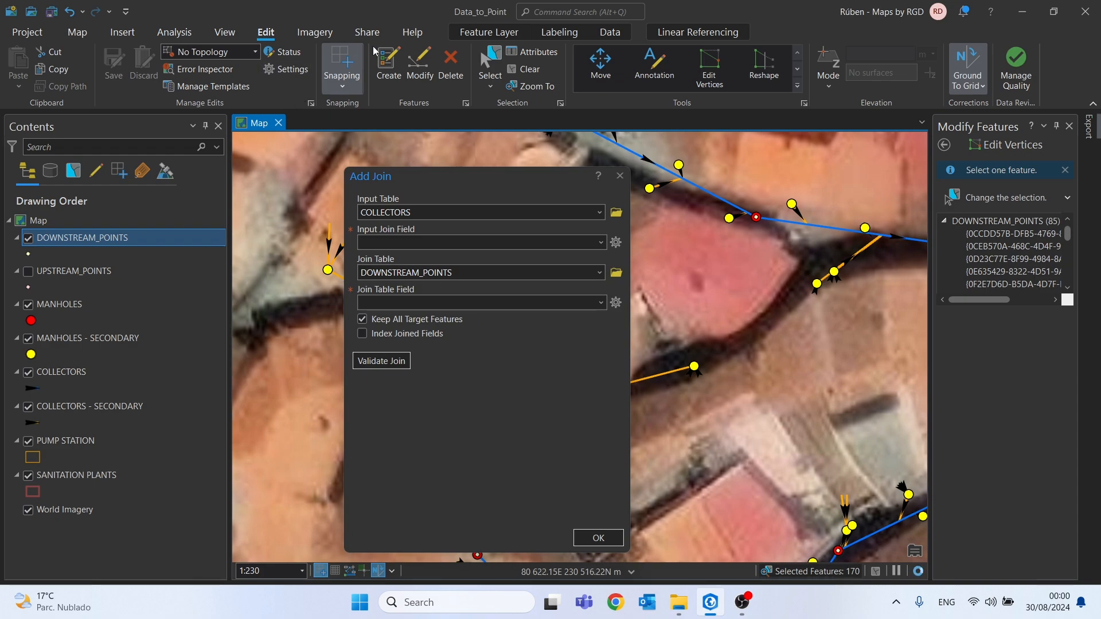
# Select the features at a main collector junction, open the DOWNSTREAM_POINTS attribute table and dismiss the pending join
pyautogui.click(490, 64)
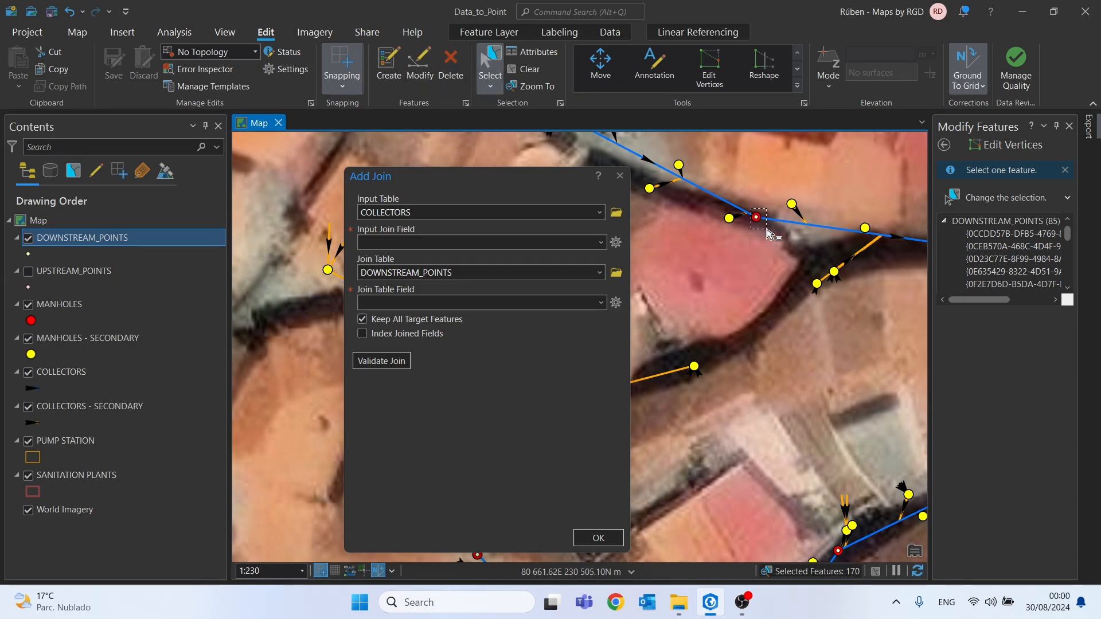
pyautogui.click(757, 218)
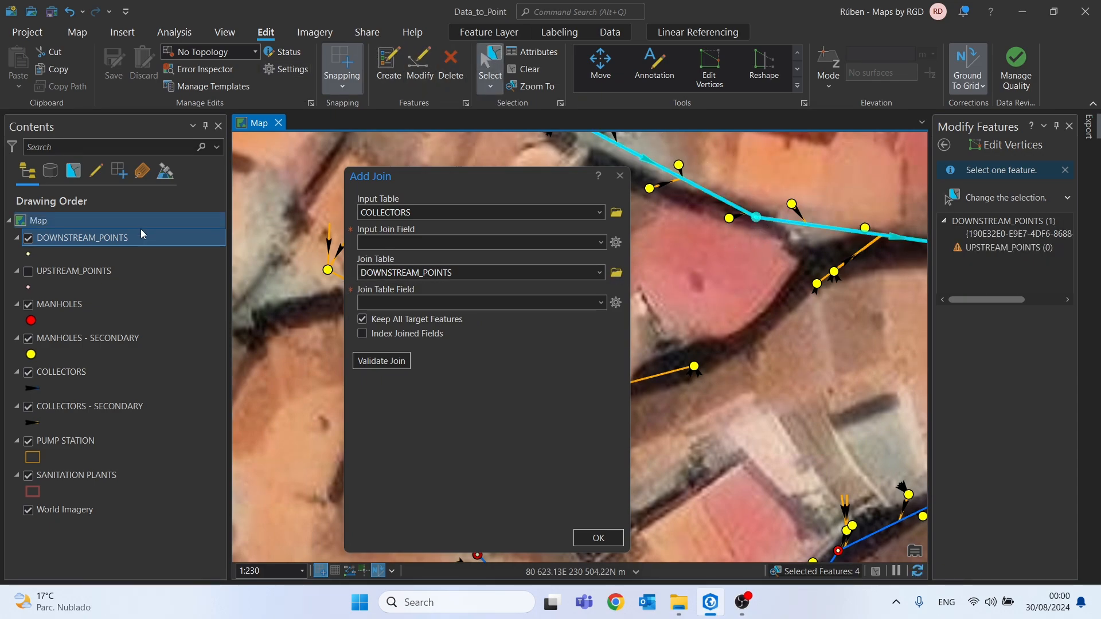
pyautogui.rightClick(98, 242)
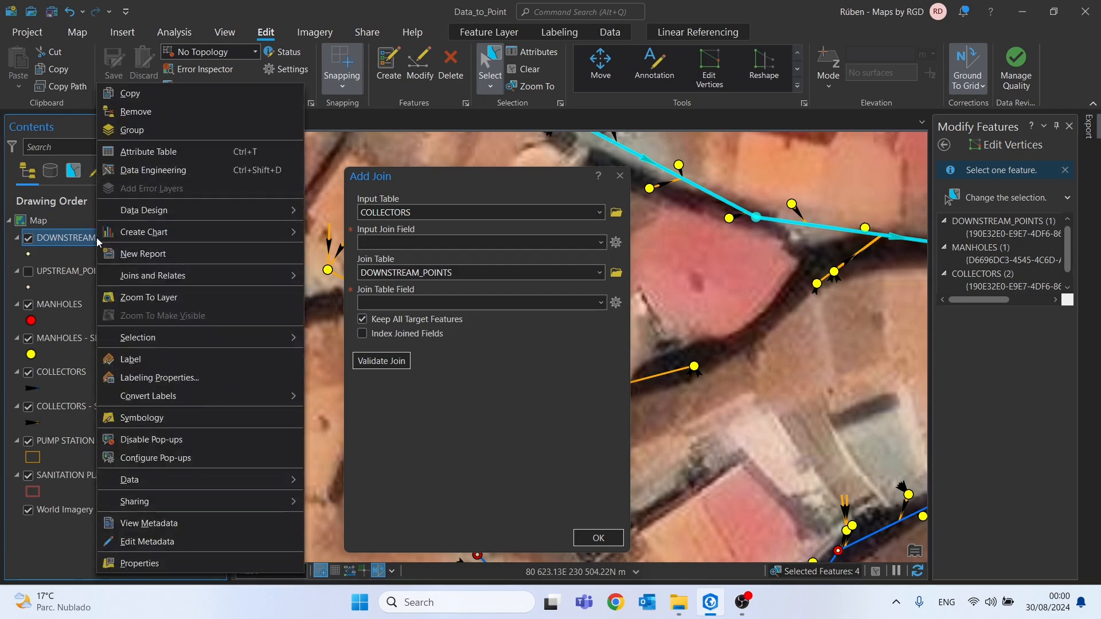
pyautogui.click(150, 153)
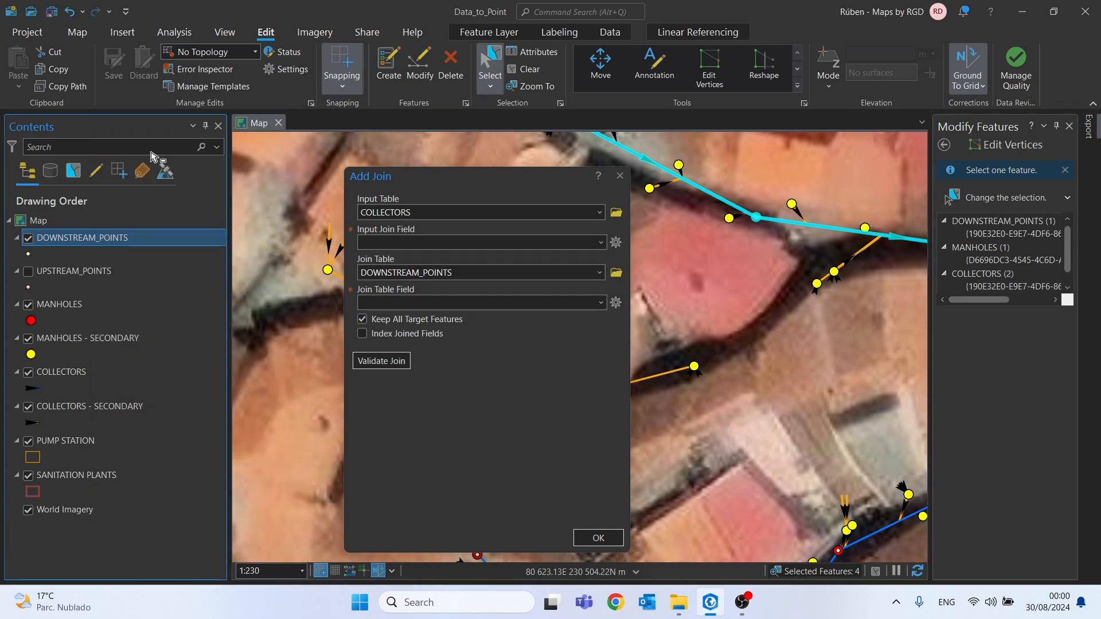
pyautogui.click(622, 179)
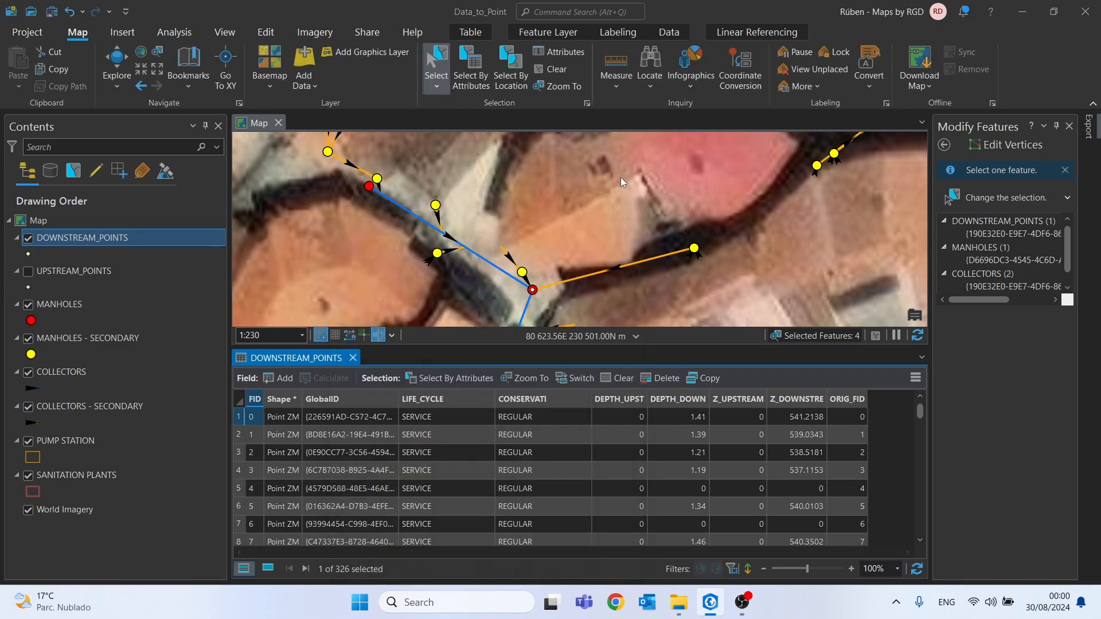
# Open the COLLECTORS attribute table and stack it with the DOWNSTREAM_POINTS table in separate horizontal groups
pyautogui.rightClick(64, 304)
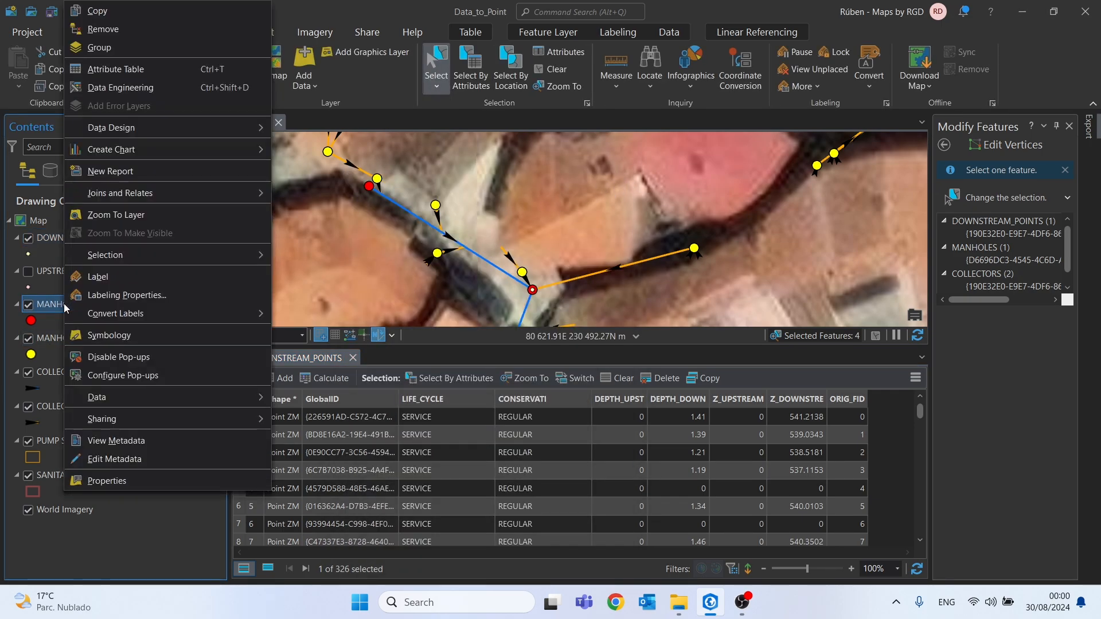
pyautogui.rightClick(49, 372)
pyautogui.click(124, 73)
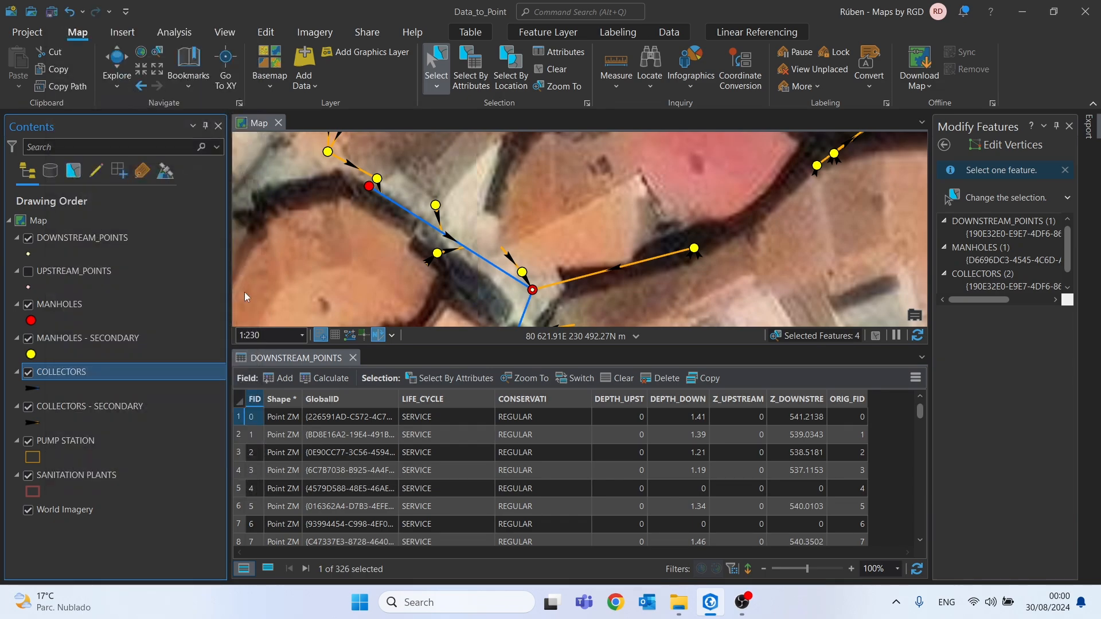
pyautogui.rightClick(279, 360)
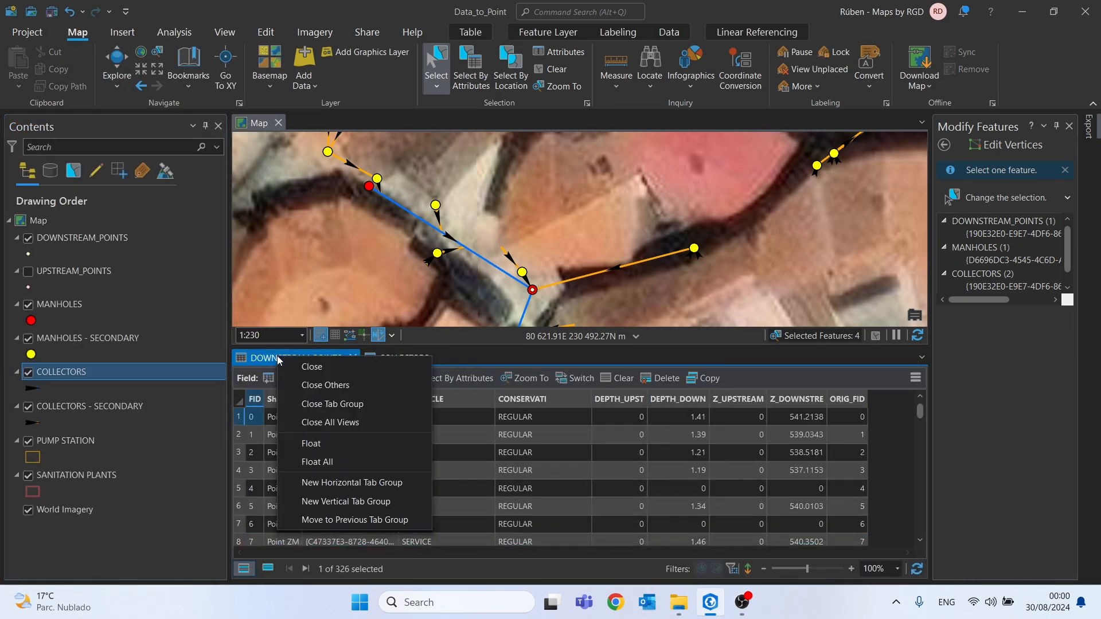
pyautogui.click(343, 483)
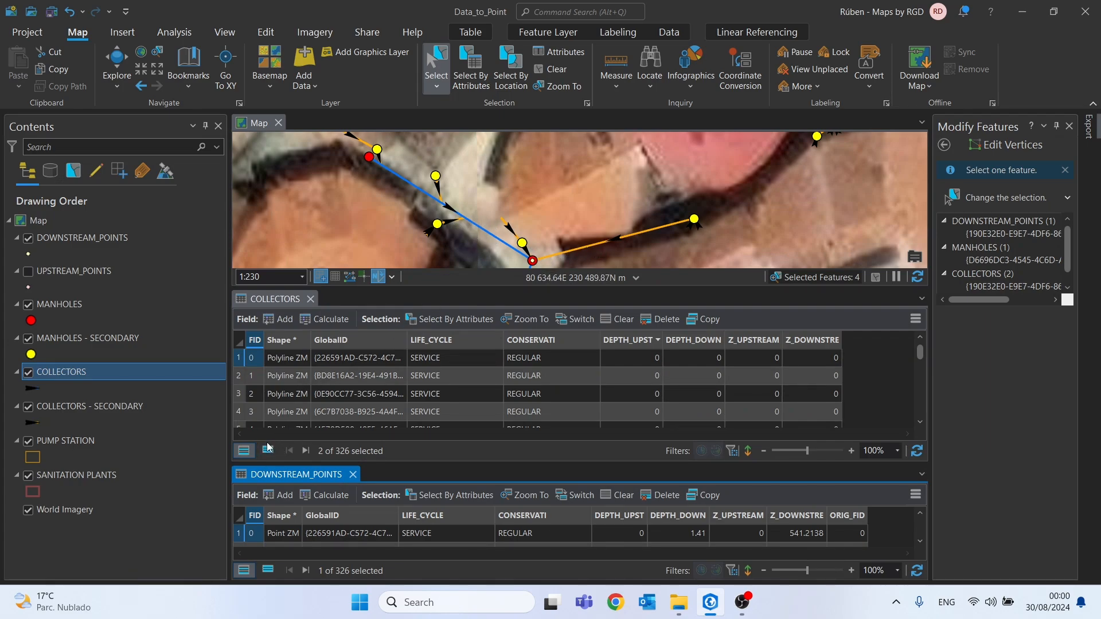
# Select the features at the next manhole junction and compare the selected records' FID and ORIG_FID in the COLLECTORS and DOWNSTREAM_POINTS tables
pyautogui.moveTo(508, 260); pyautogui.dragTo(507, 214)
pyautogui.click(530, 216)
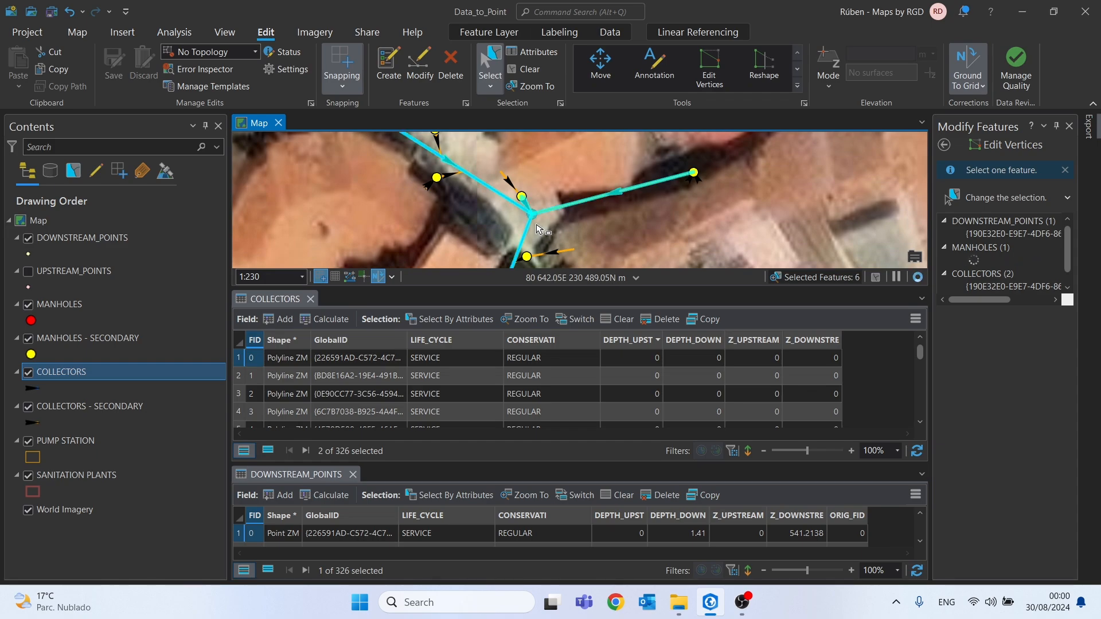
pyautogui.keyDown('ctrl'); pyautogui.click(593, 198); pyautogui.keyUp('ctrl')
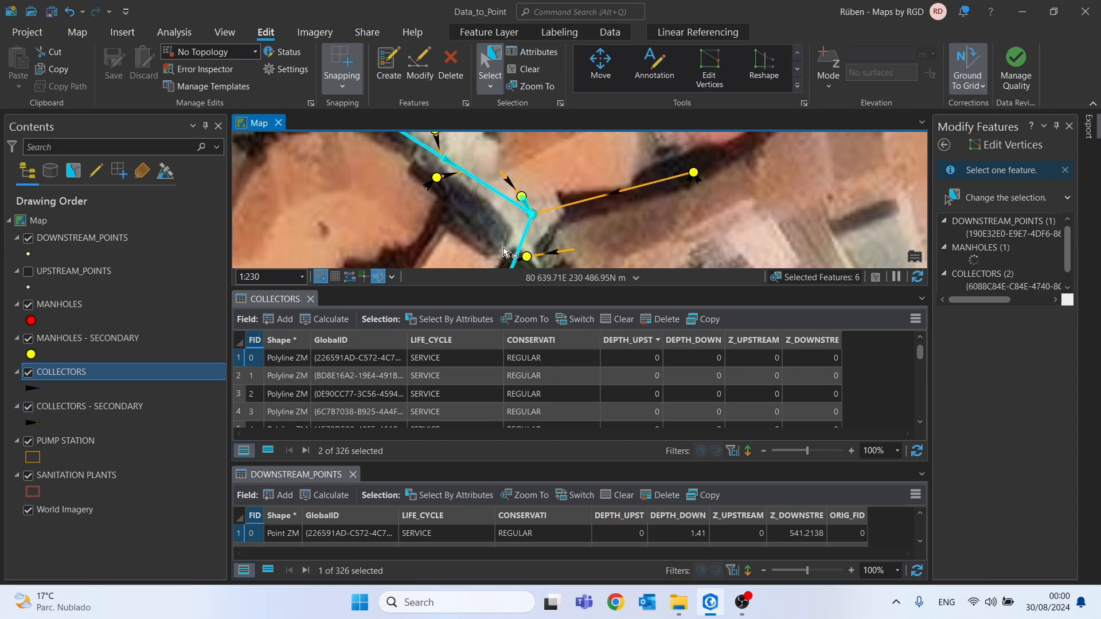
pyautogui.keyDown('ctrl'); pyautogui.click(545, 258); pyautogui.keyUp('ctrl')
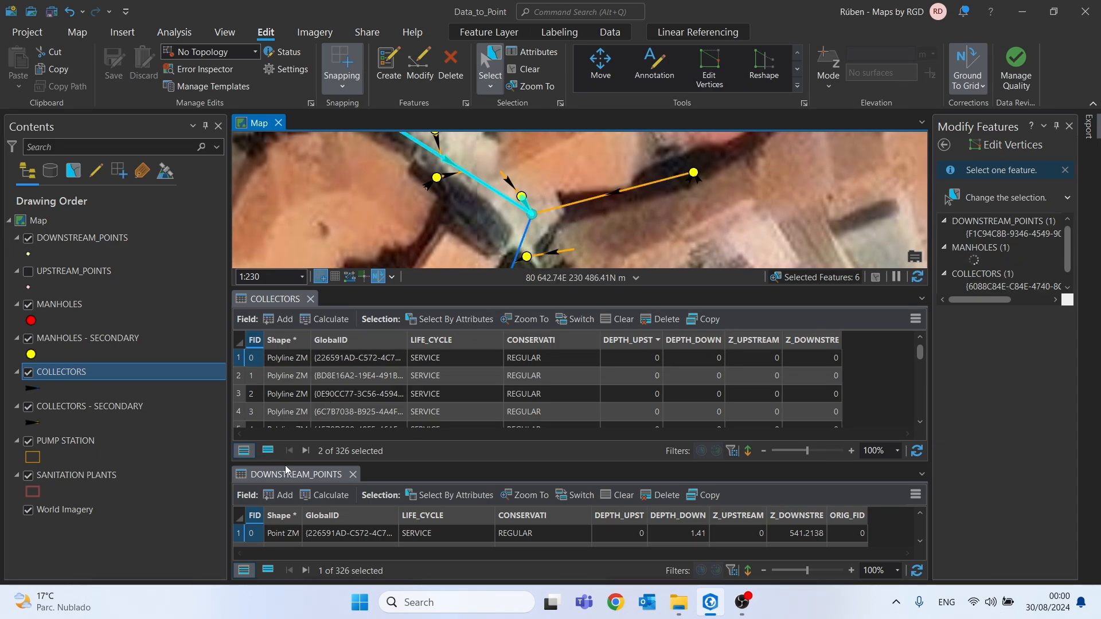
pyautogui.click(268, 571)
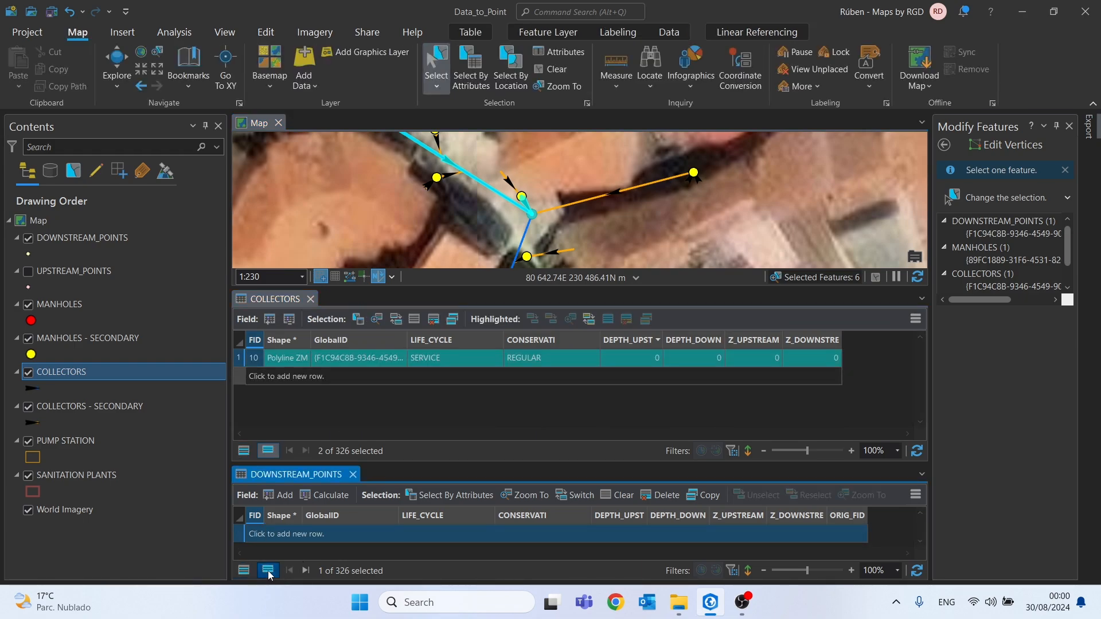
pyautogui.moveTo(541, 219); pyautogui.dragTo(576, 231)
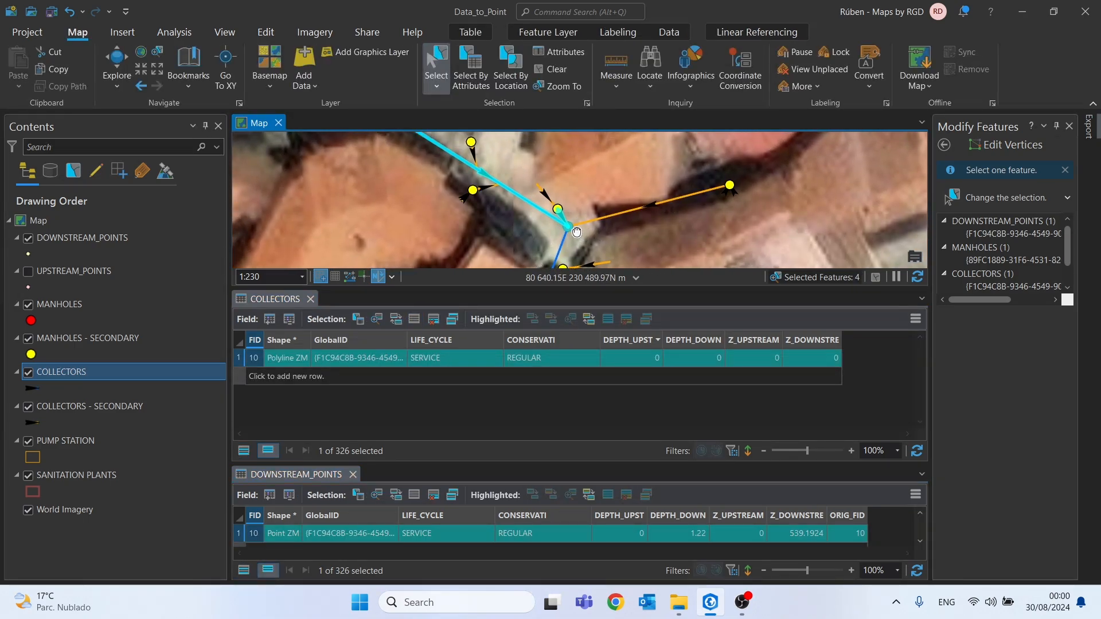
pyautogui.scroll(-2, 568, 235)
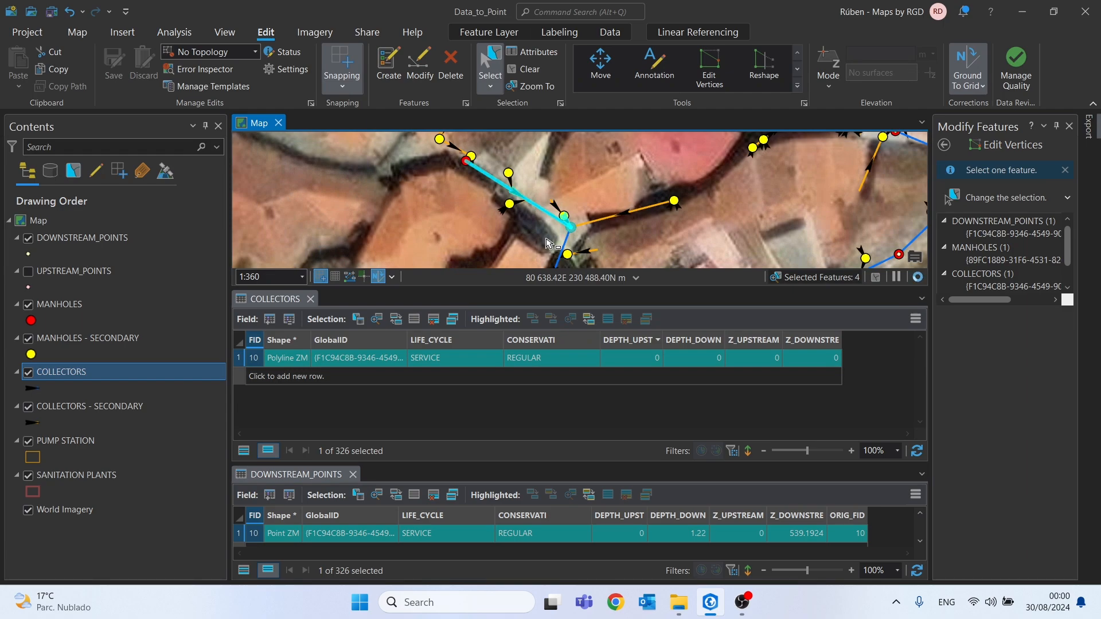
# Clear the map selection and close the DOWNSTREAM_POINTS table
pyautogui.moveTo(580, 226); pyautogui.dragTo(574, 200)
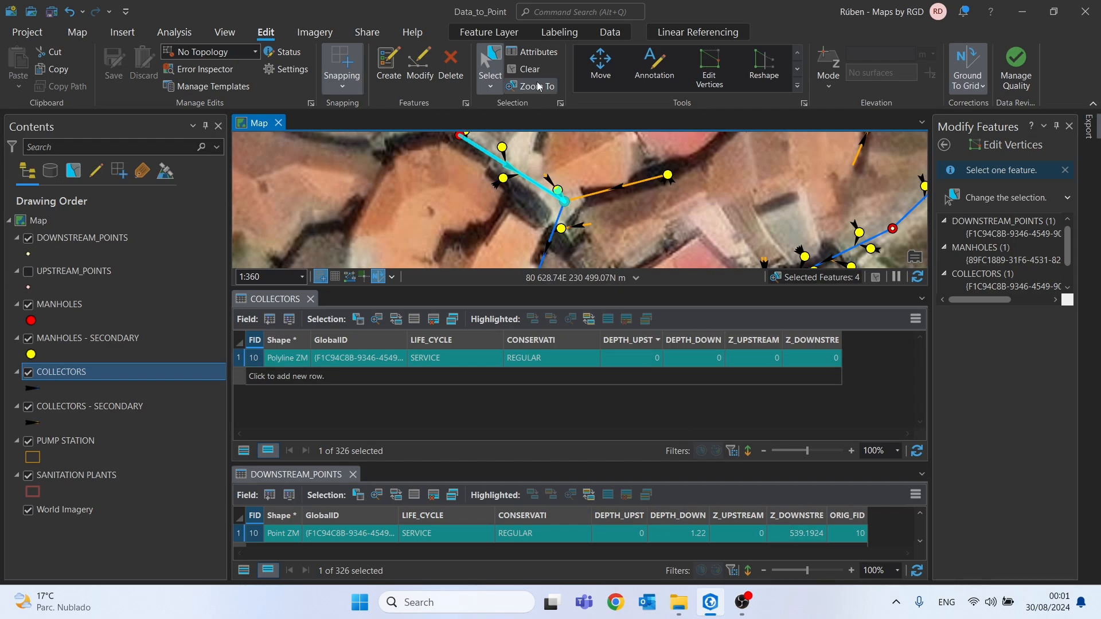
pyautogui.click(524, 69)
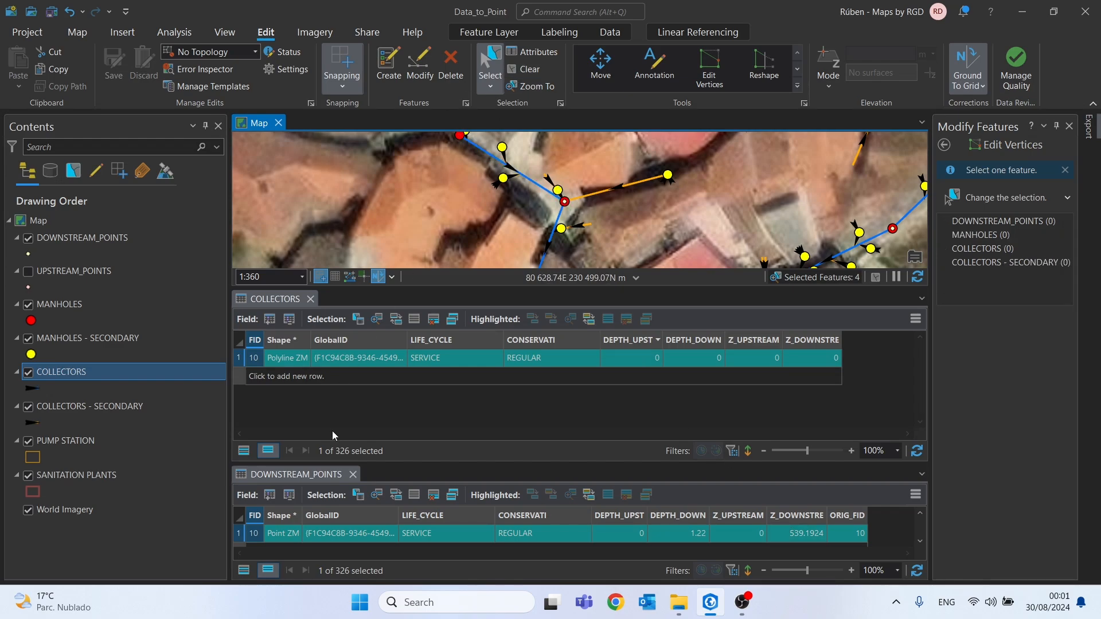
pyautogui.click(353, 475)
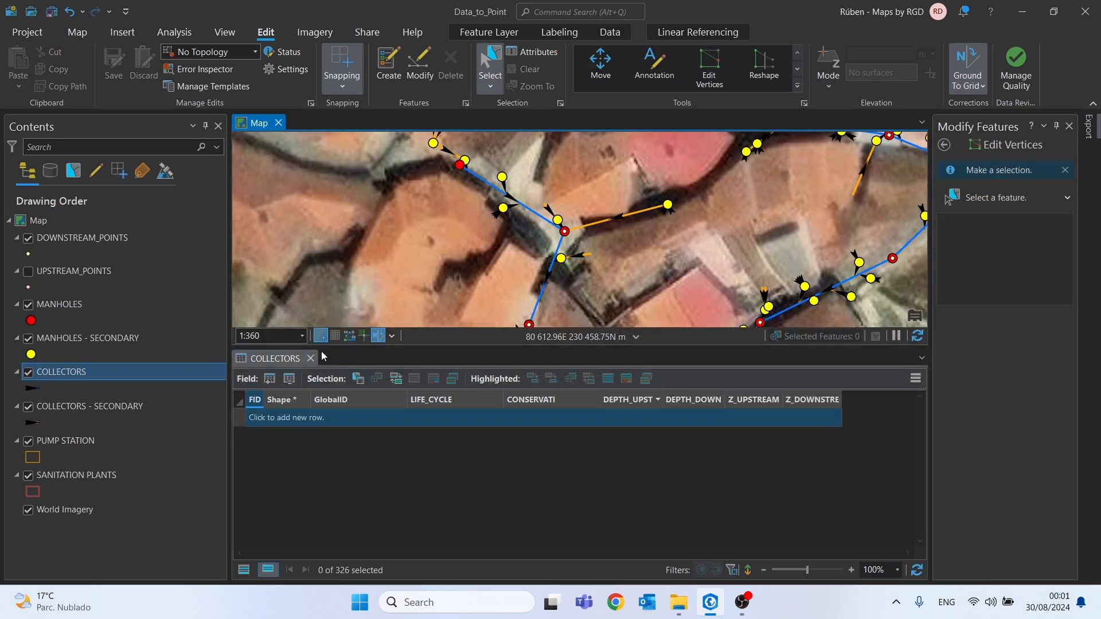
# Join DOWNSTREAM_POINTS to COLLECTORS using FID as the join field in both tables, keeping all target features
pyautogui.rightClick(55, 372)
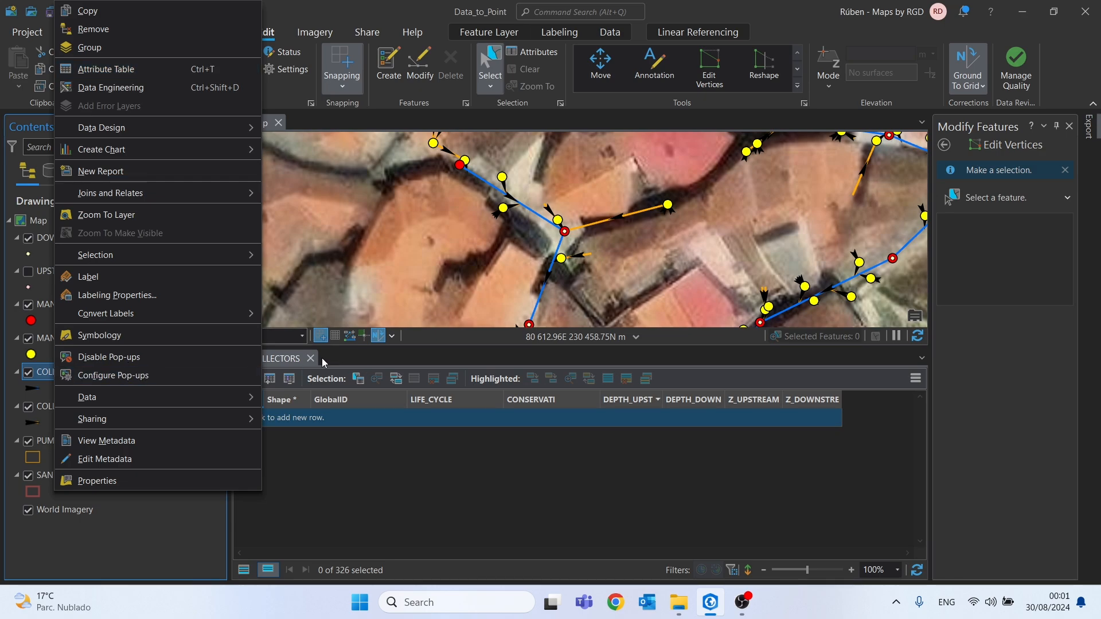
pyautogui.moveTo(148, 194)
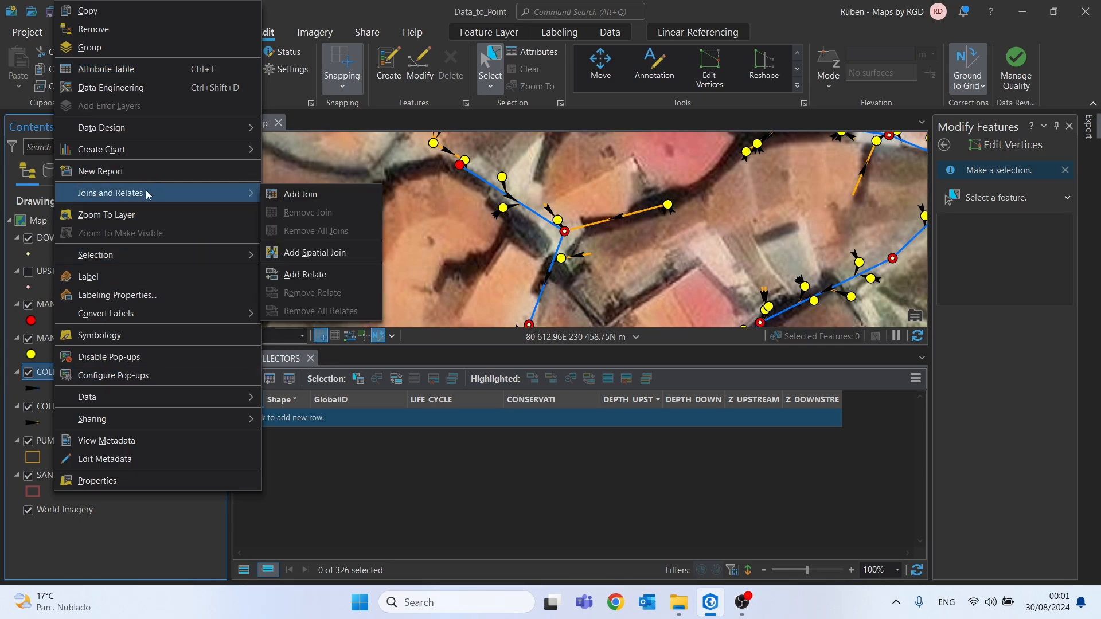
pyautogui.click(294, 198)
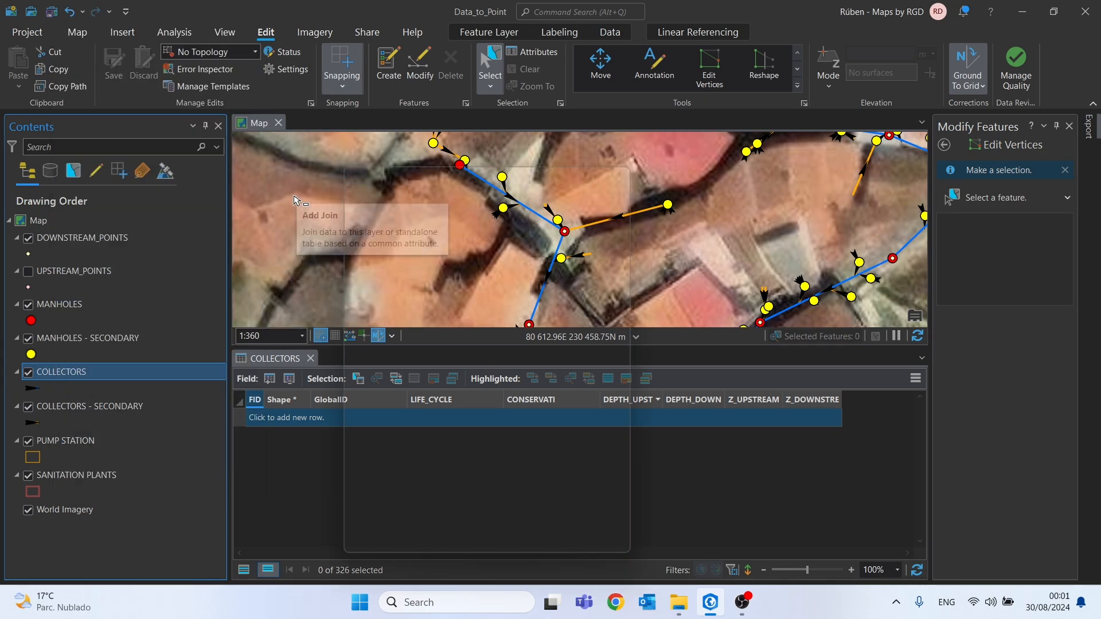
pyautogui.click(112, 237)
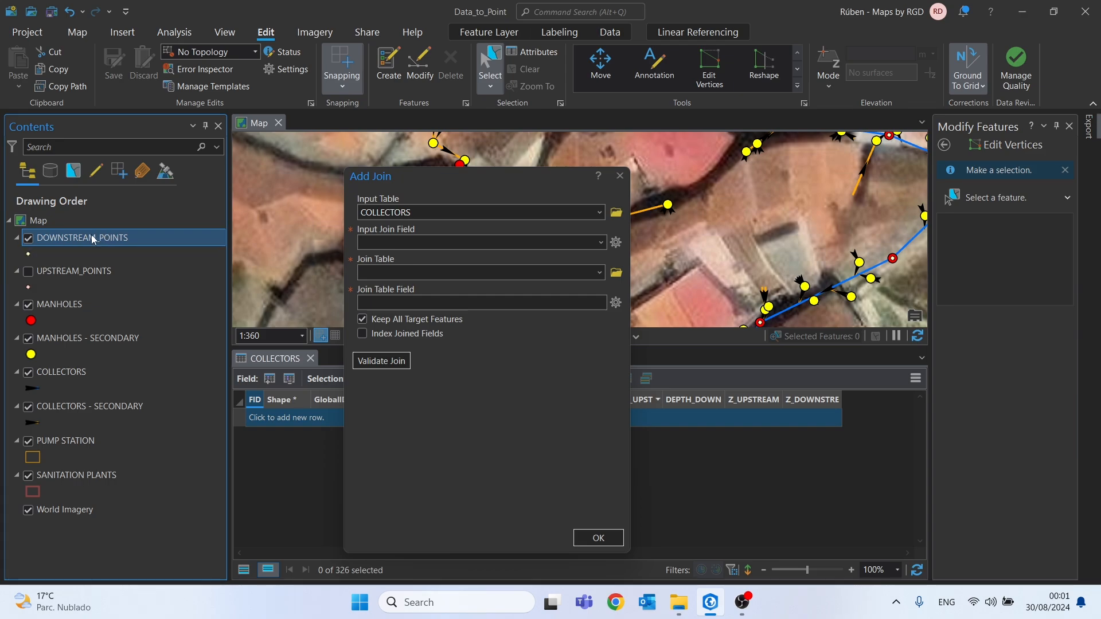
pyautogui.moveTo(282, 248); pyautogui.dragTo(402, 264)
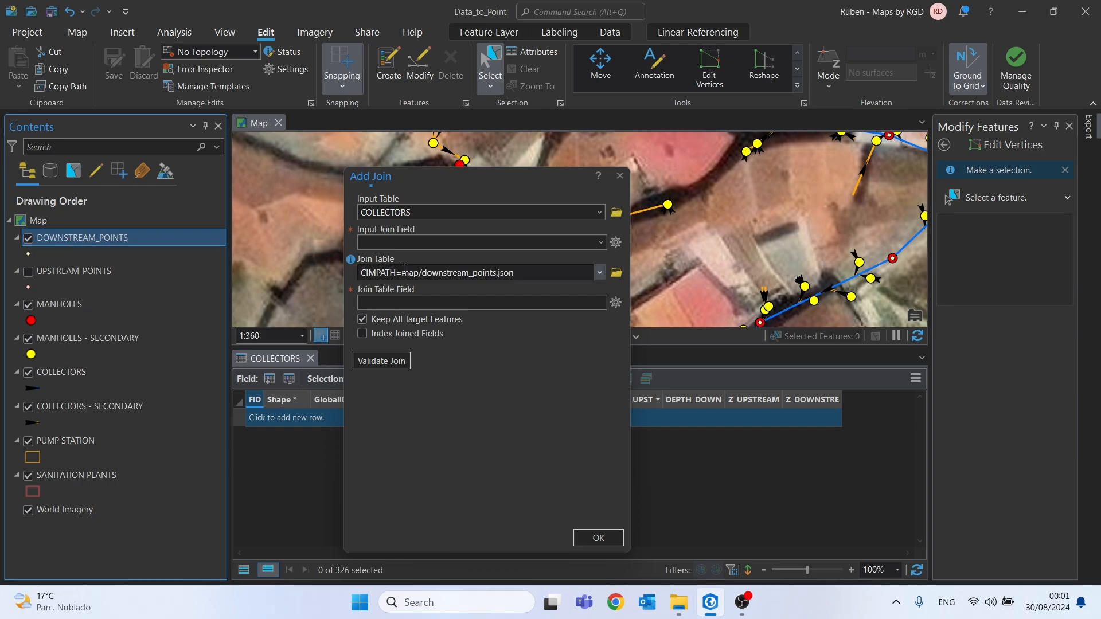
pyautogui.click(603, 245)
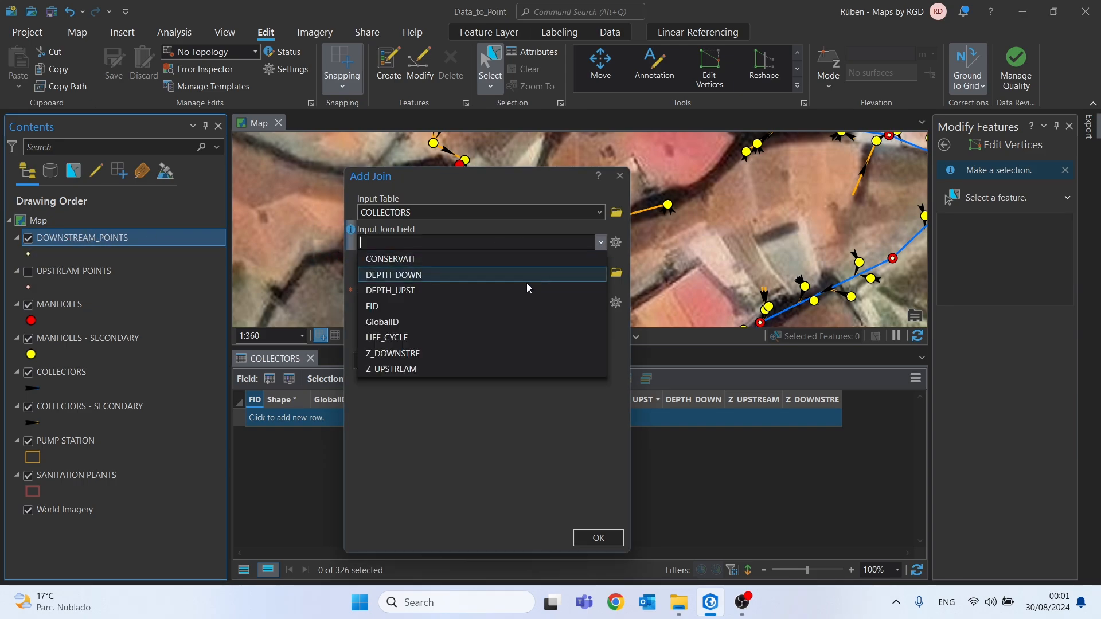
pyautogui.click(383, 306)
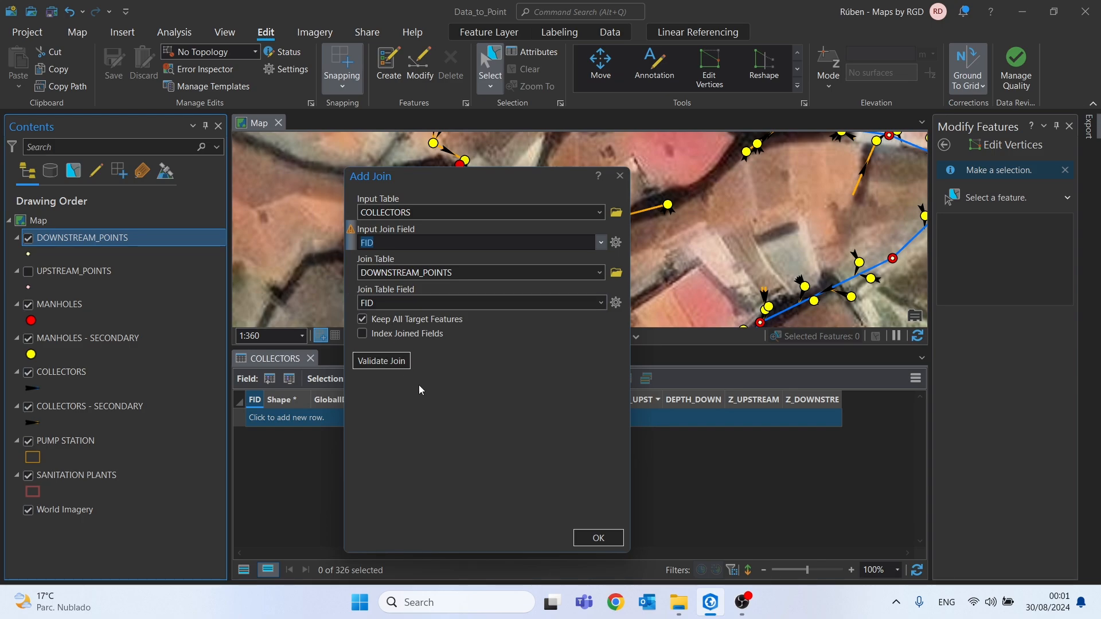
pyautogui.click(600, 542)
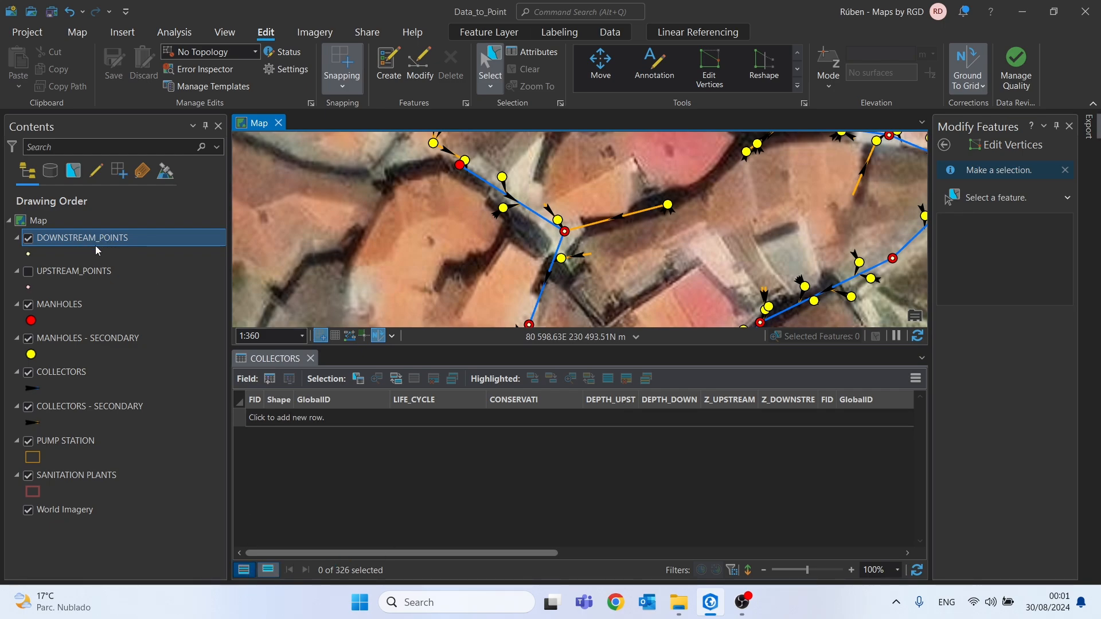
# Calculate the COLLECTORS DEPTH_DOWN field from the joined DOWNSTREAM_POINTS.DEPTH_DOWN field using a Python 3 expression
pyautogui.moveTo(495, 552); pyautogui.dragTo(560, 556)
pyautogui.click(682, 401)
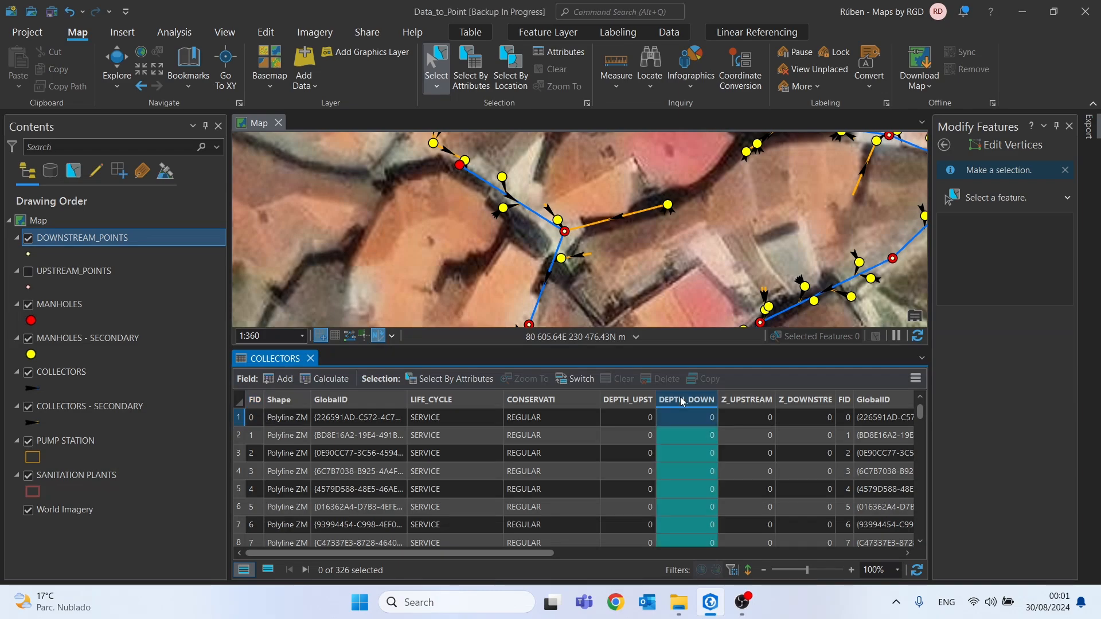
pyautogui.rightClick(682, 401)
pyautogui.click(700, 411)
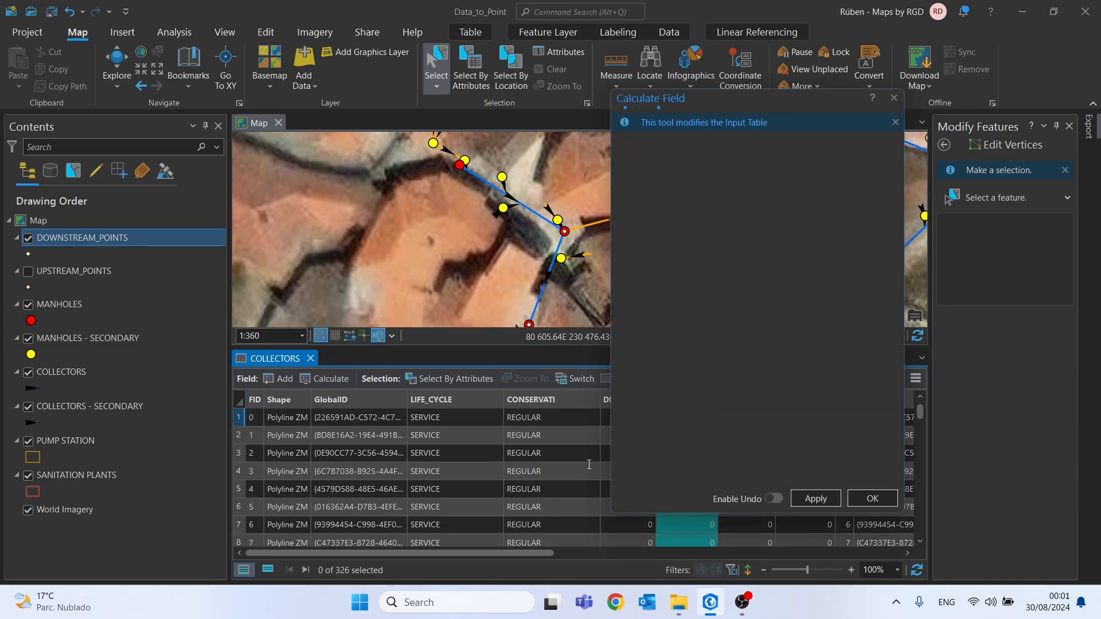
pyautogui.moveTo(669, 105); pyautogui.dragTo(168, 113)
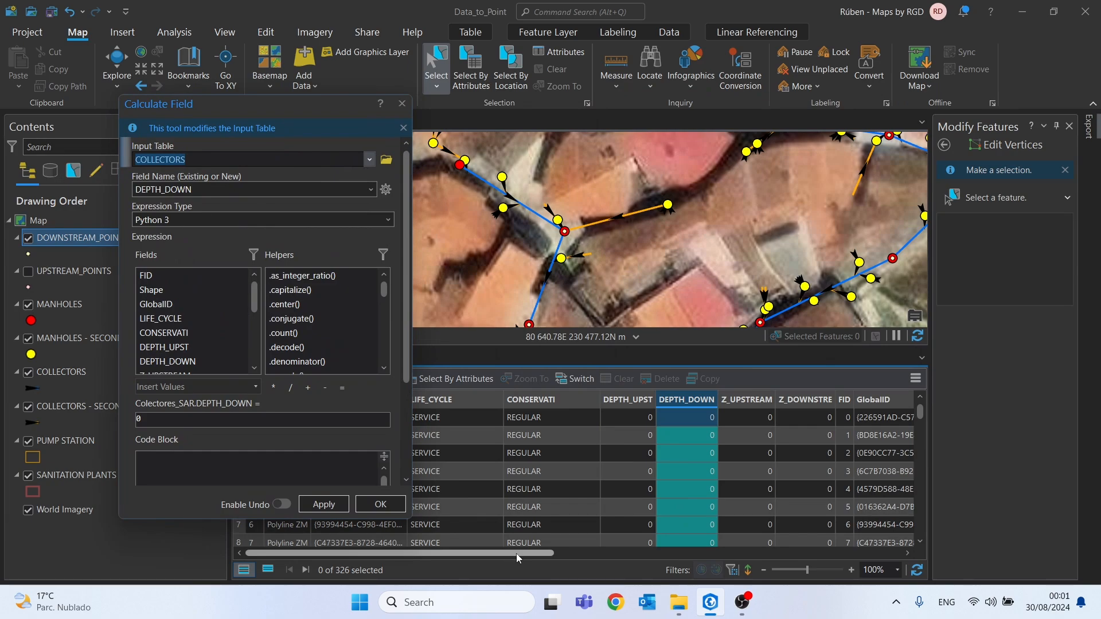
pyautogui.moveTo(517, 554); pyautogui.dragTo(876, 556)
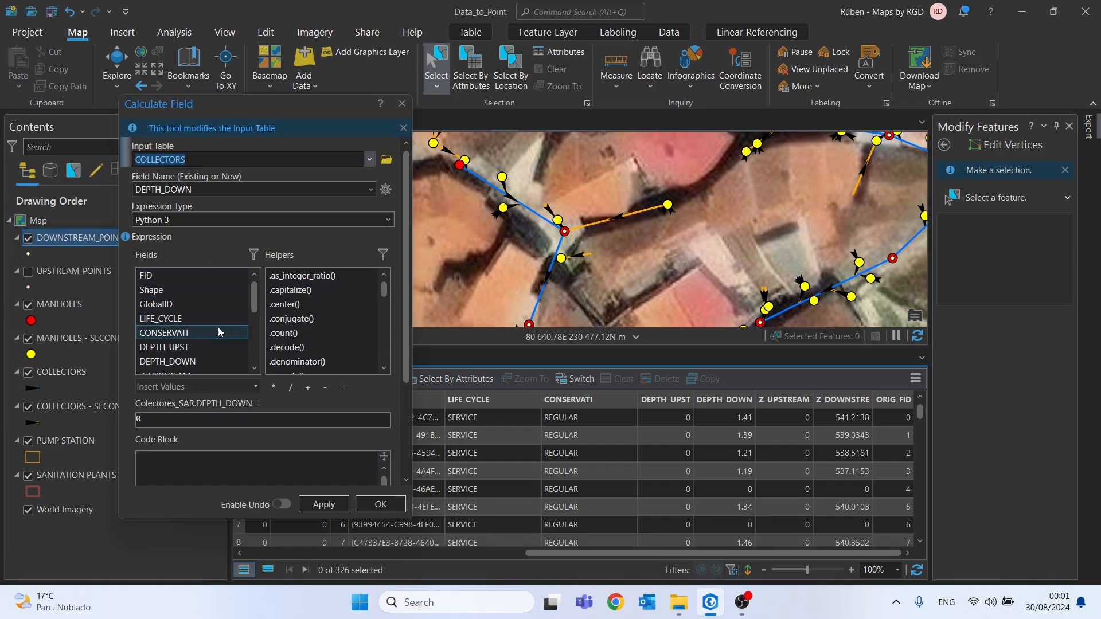
pyautogui.scroll(-2, 221, 321)
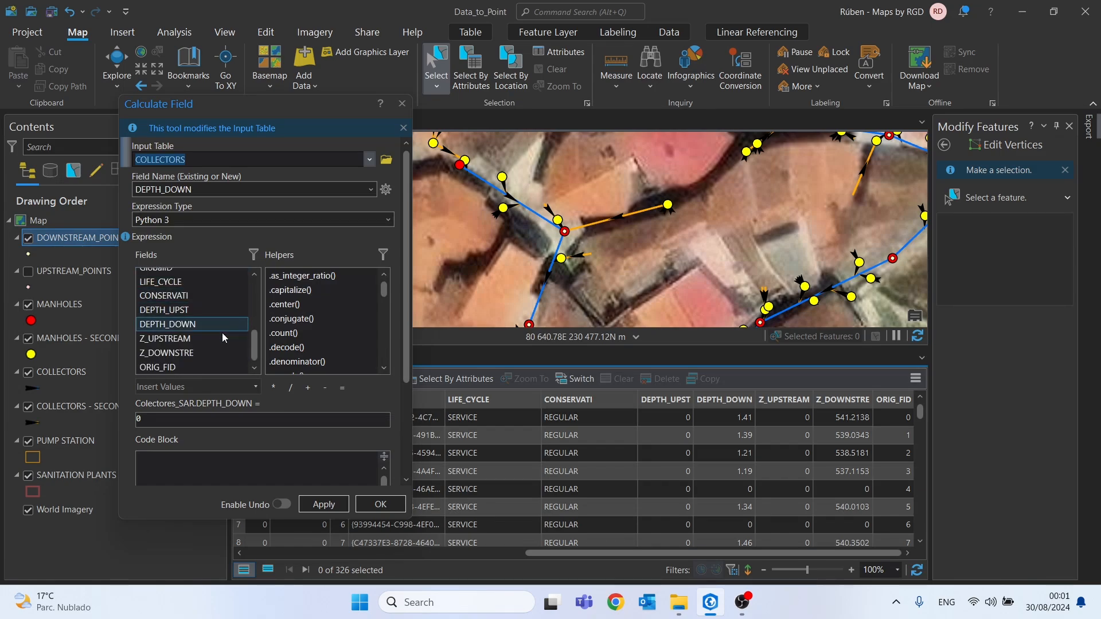
pyautogui.doubleClick(172, 324)
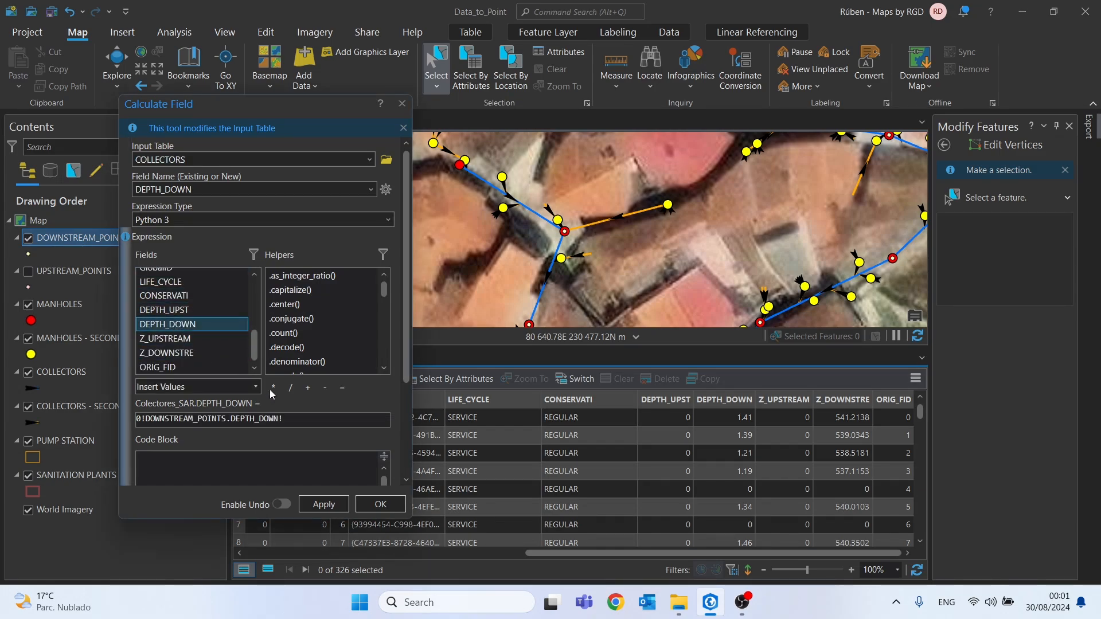
pyautogui.click(336, 506)
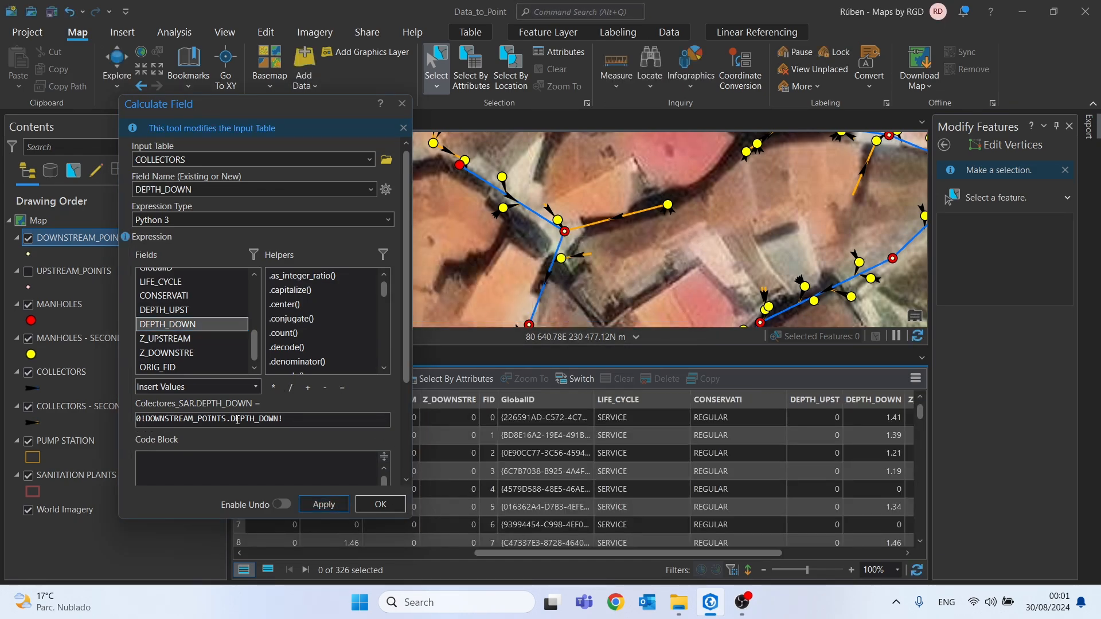
pyautogui.moveTo(534, 552); pyautogui.dragTo(608, 545)
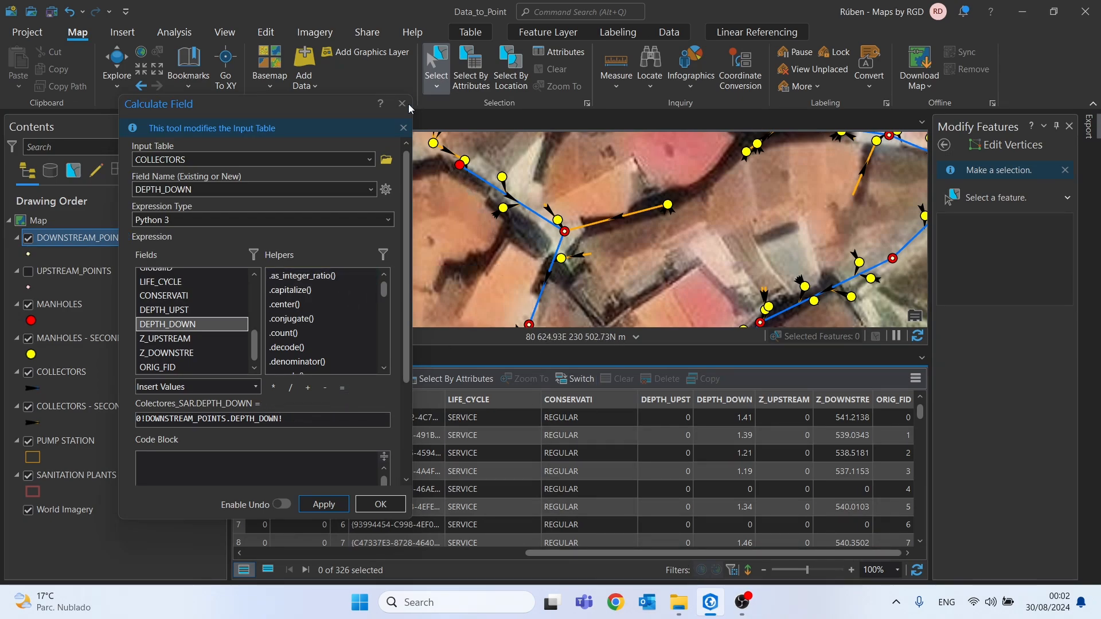
pyautogui.moveTo(641, 553); pyautogui.dragTo(508, 531)
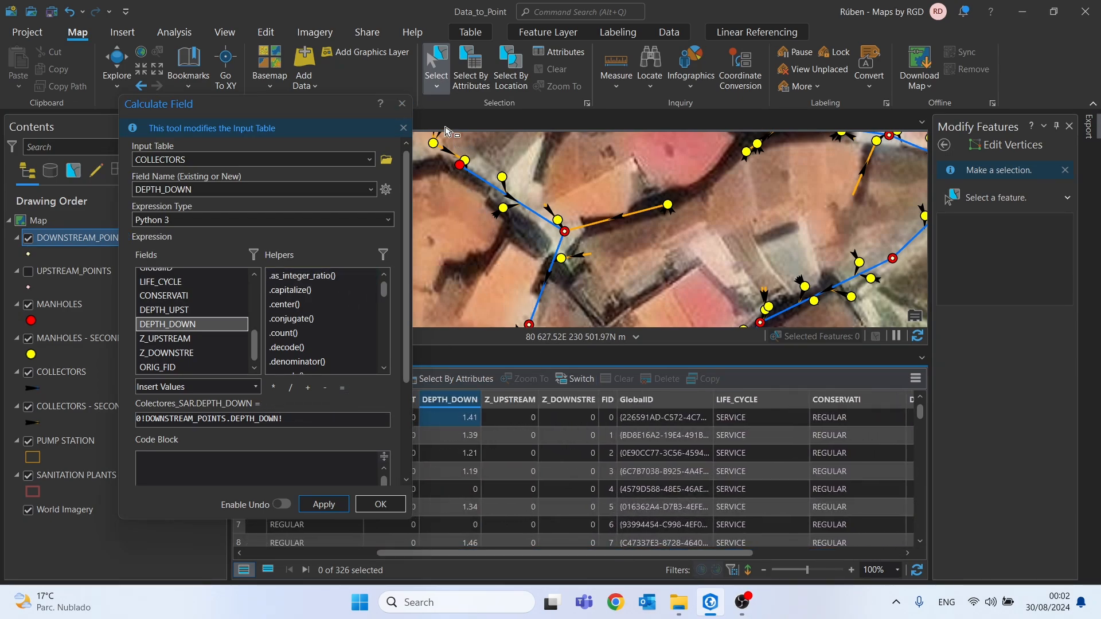
pyautogui.click(402, 104)
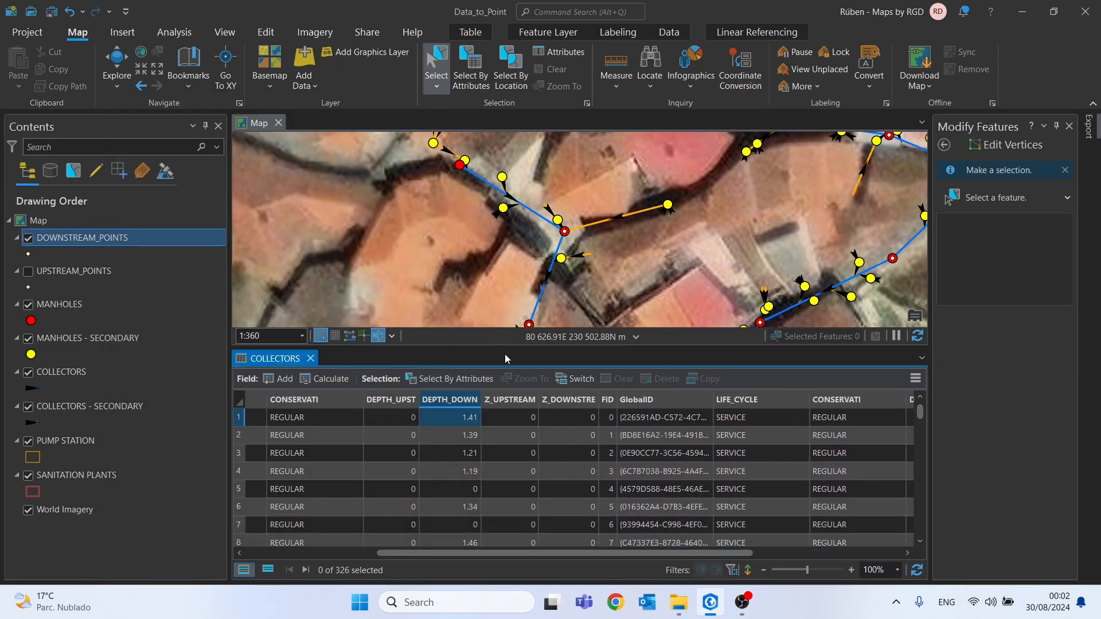
# Calculate the COLLECTORS Z_DOWNSTRE field with the expression !DOWNSTREAM_POINTS.Z_DOWNSTRE!
pyautogui.rightClick(564, 400)
pyautogui.click(578, 401)
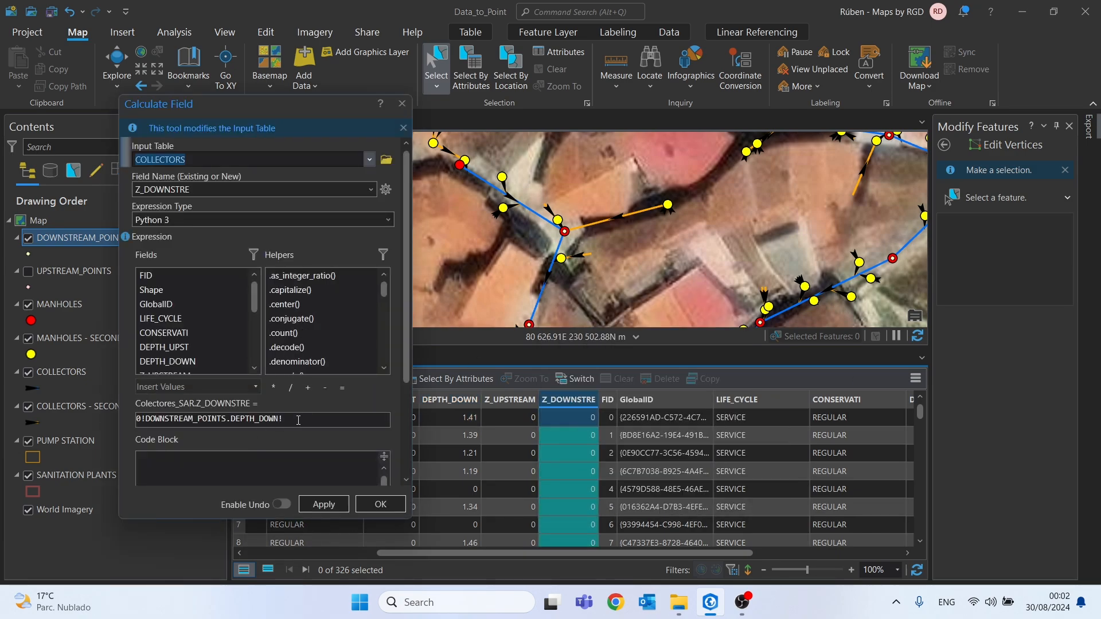
pyautogui.press('Delete')
pyautogui.scroll(-1, 180, 344)
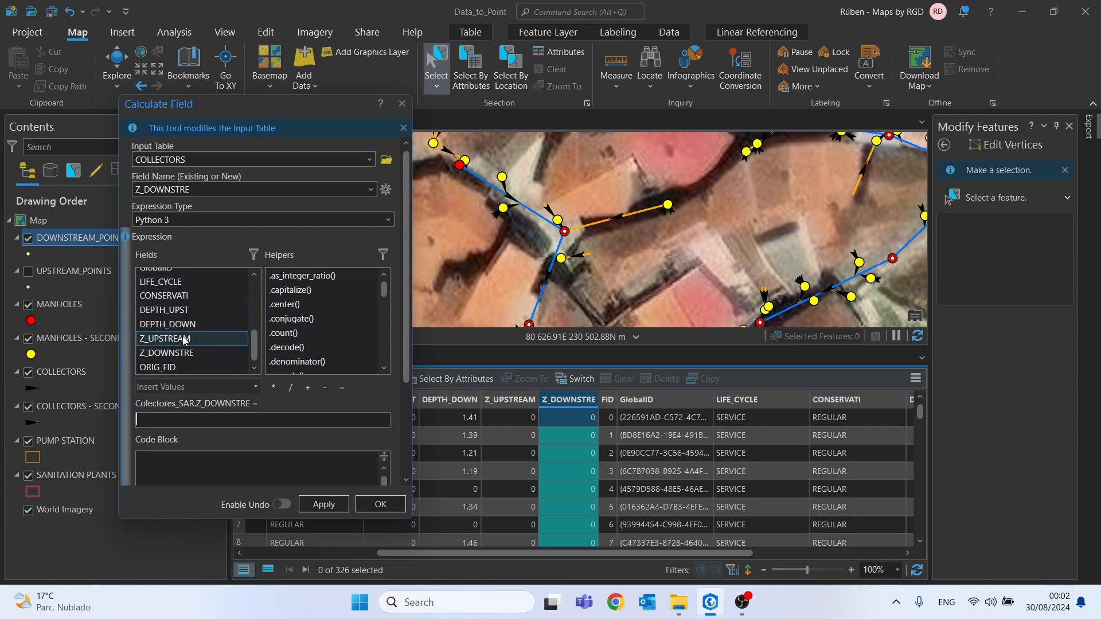
pyautogui.doubleClick(180, 353)
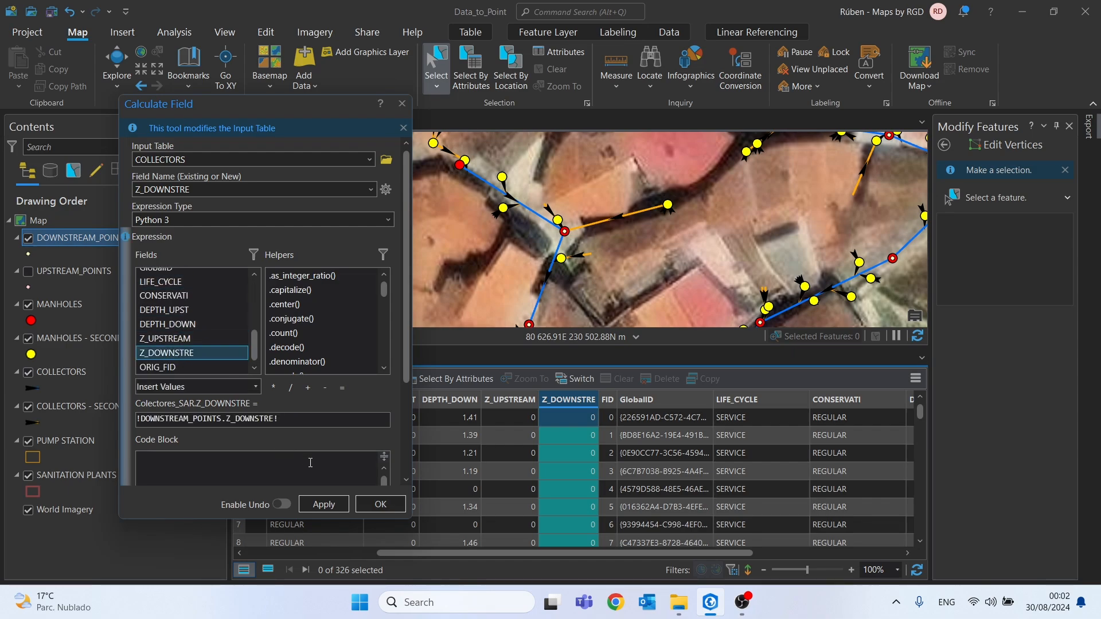
pyautogui.click(383, 504)
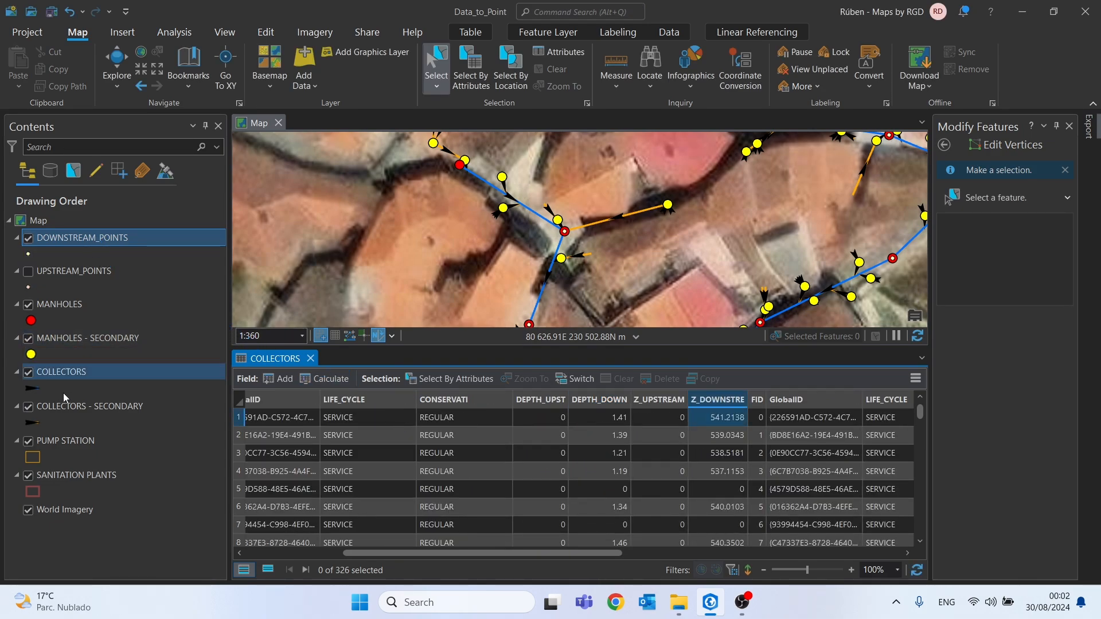
# Remove all joins from COLLECTORS, and show UPSTREAM_POINTS on the map instead of DOWNSTREAM_POINTS
pyautogui.click(64, 373)
pyautogui.rightClick(64, 373)
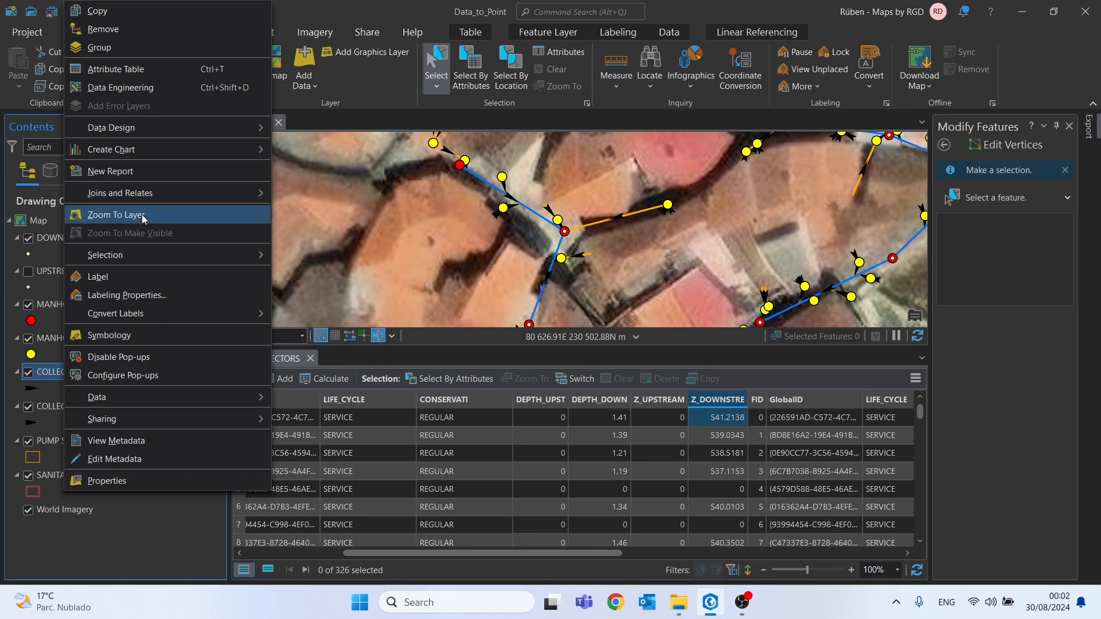
pyautogui.moveTo(142, 198)
pyautogui.click(289, 230)
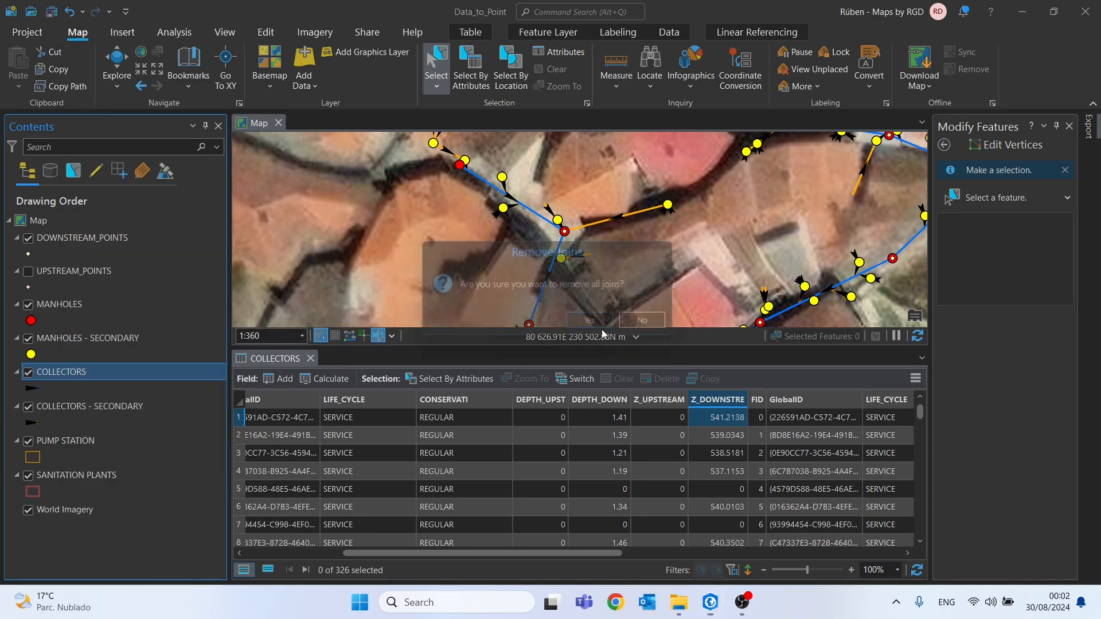
pyautogui.click(591, 323)
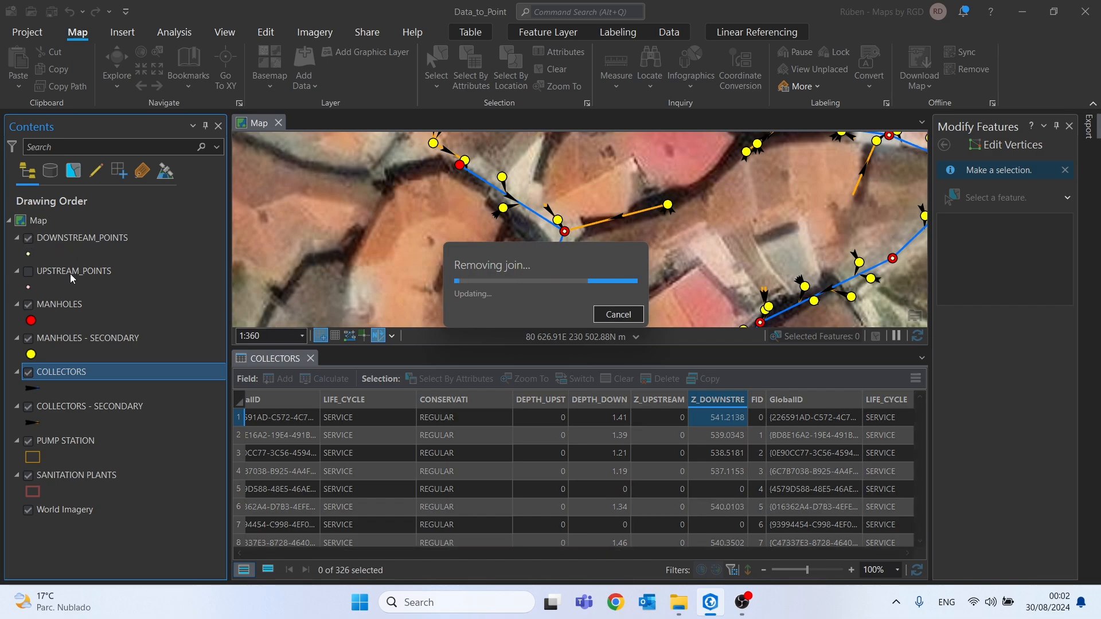
pyautogui.click(29, 239)
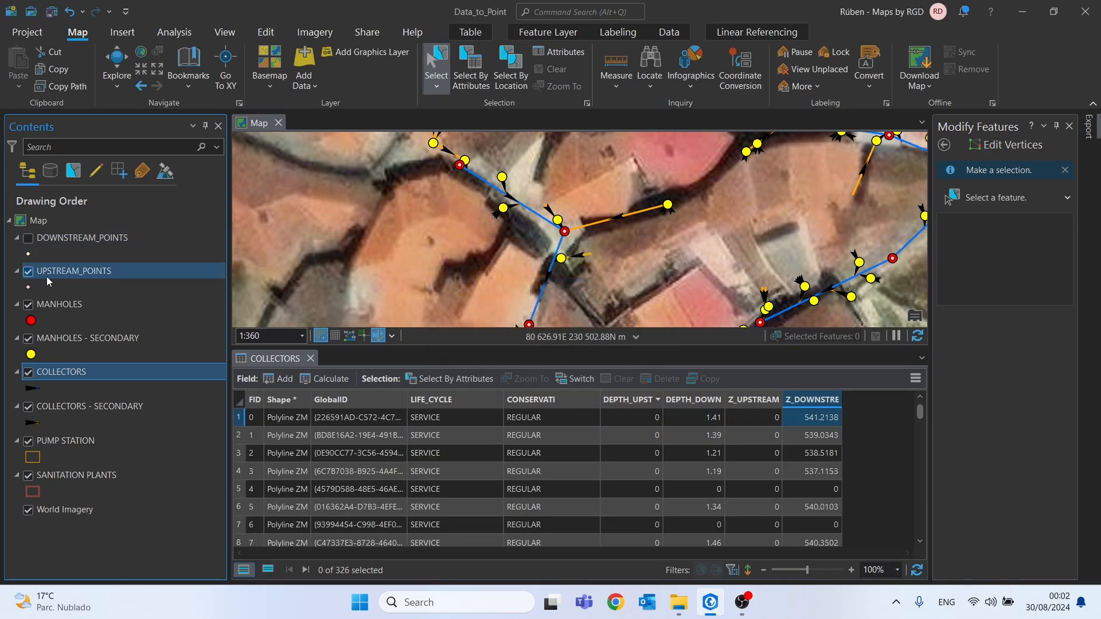
# Join UPSTREAM_POINTS to COLLECTORS using FID as the join field in both tables, keeping all target features
pyautogui.rightClick(60, 375)
pyautogui.moveTo(128, 198)
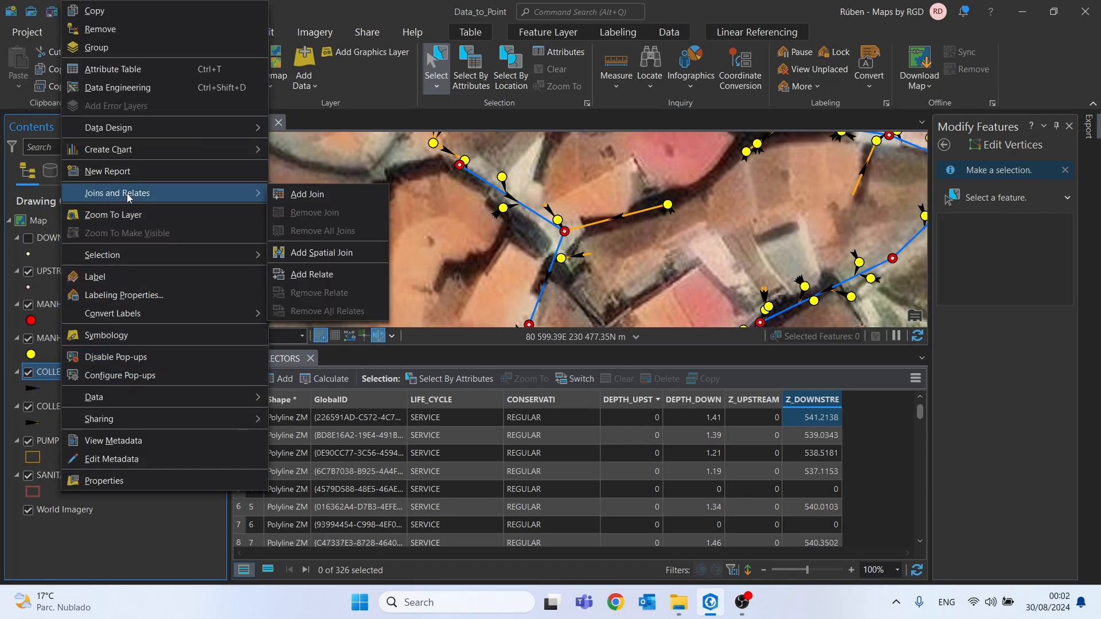
pyautogui.click(298, 196)
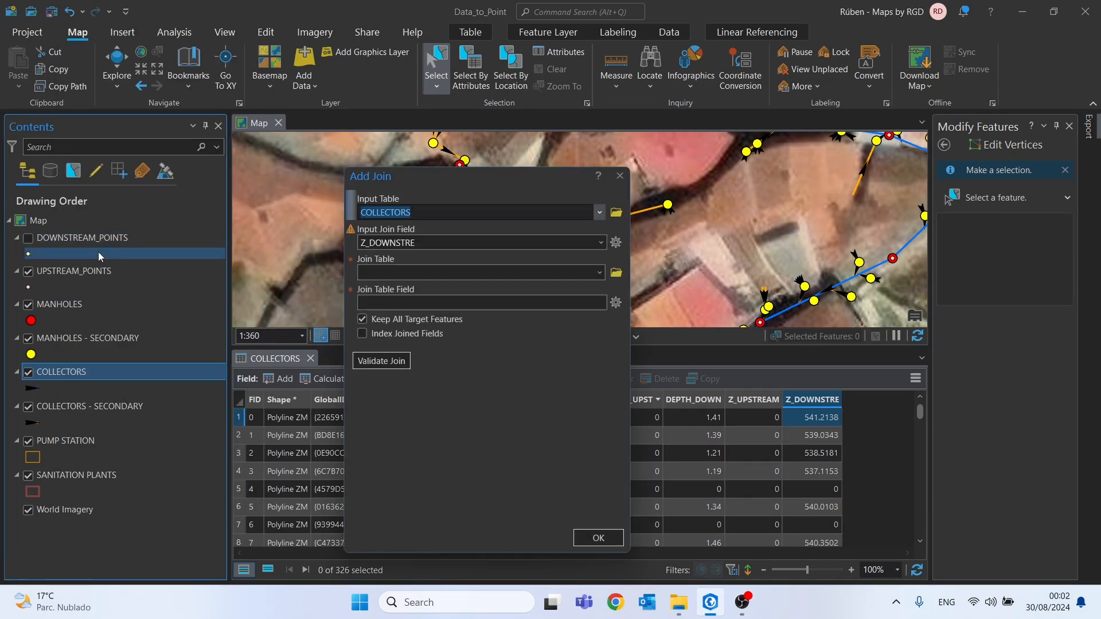
pyautogui.click(54, 271)
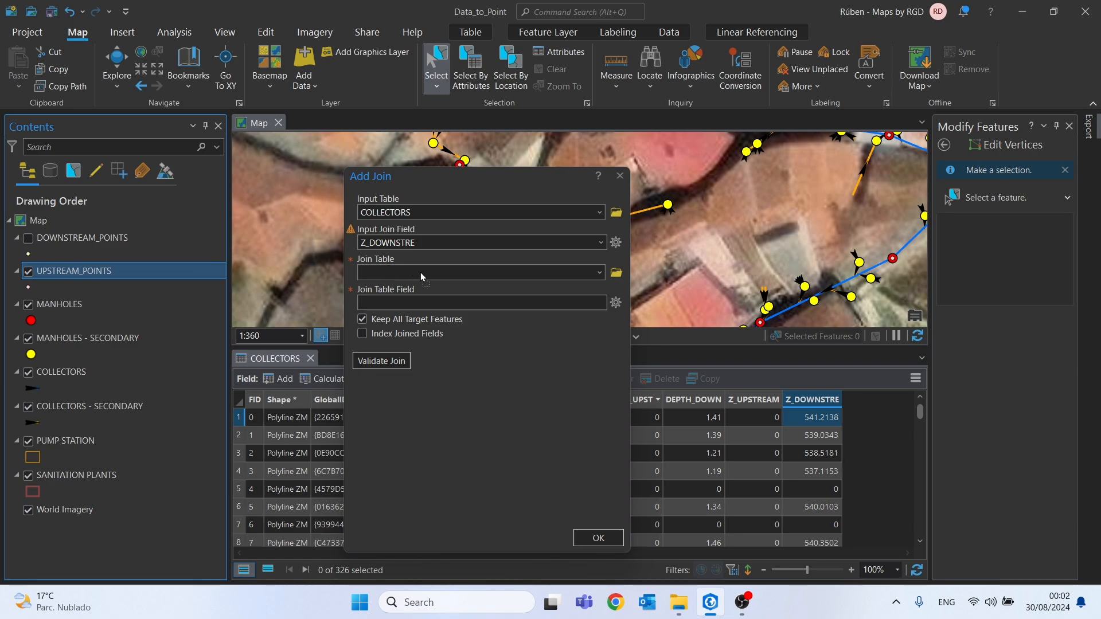
pyautogui.moveTo(421, 273); pyautogui.dragTo(421, 273)
pyautogui.click(598, 243)
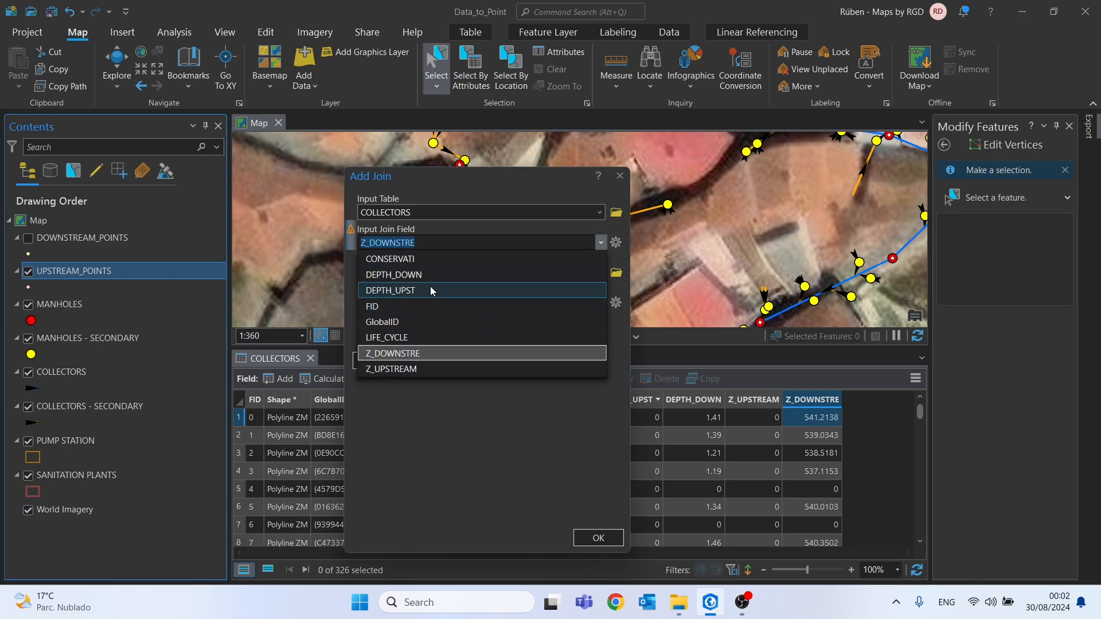
pyautogui.click(377, 305)
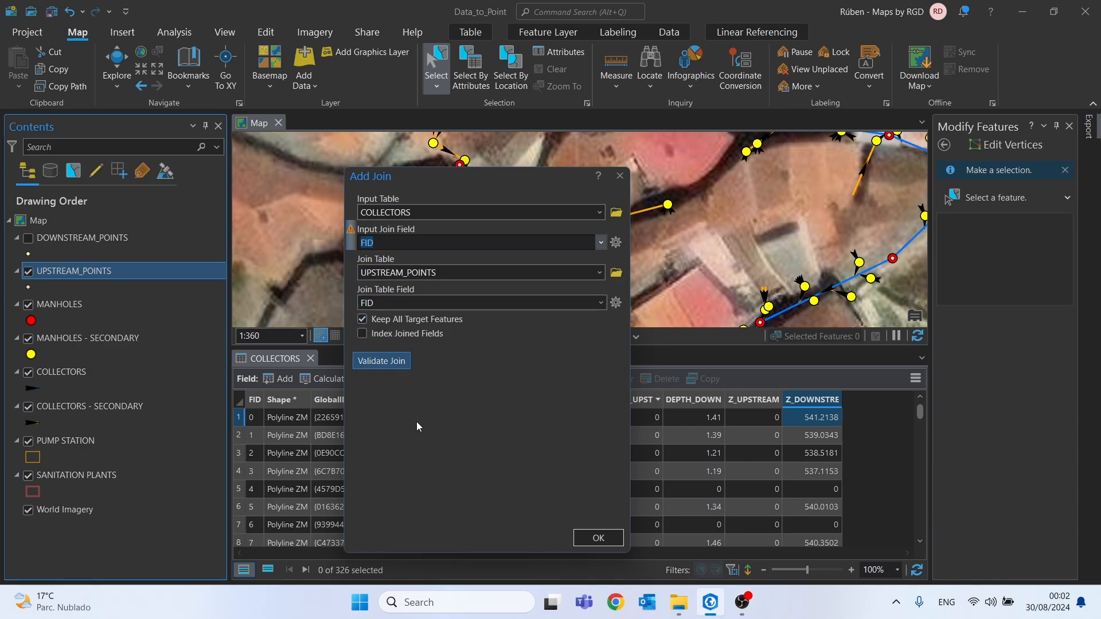
pyautogui.click(598, 538)
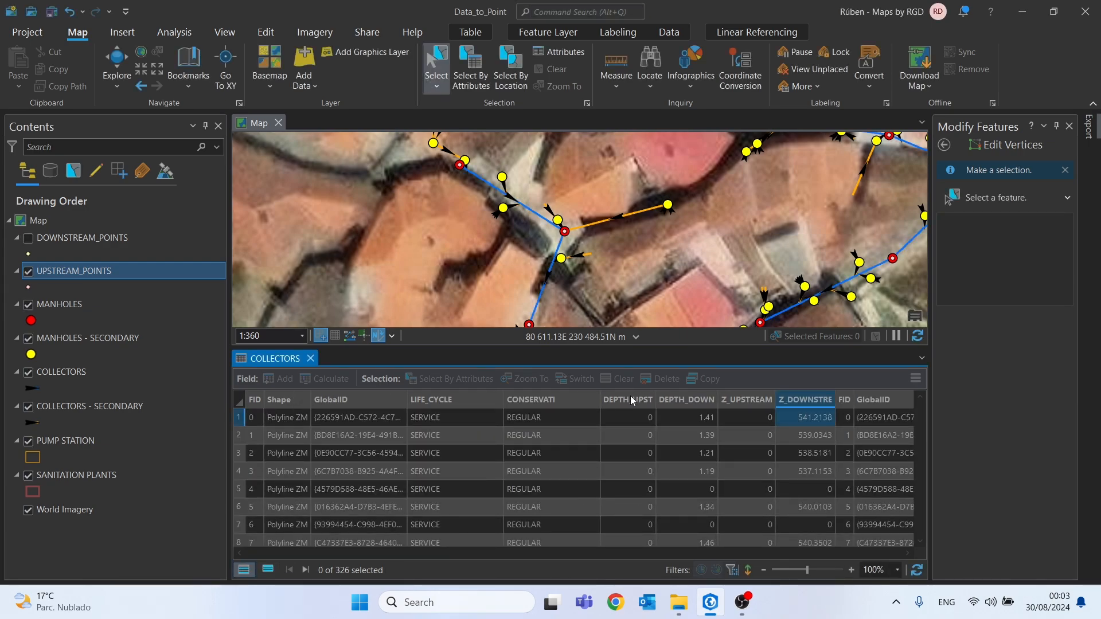
# Calculate the COLLECTORS DEPTH_UPST field with the expression !UPSTREAM_POINTS.DEPTH_UPST!
pyautogui.rightClick(625, 402)
pyautogui.click(627, 403)
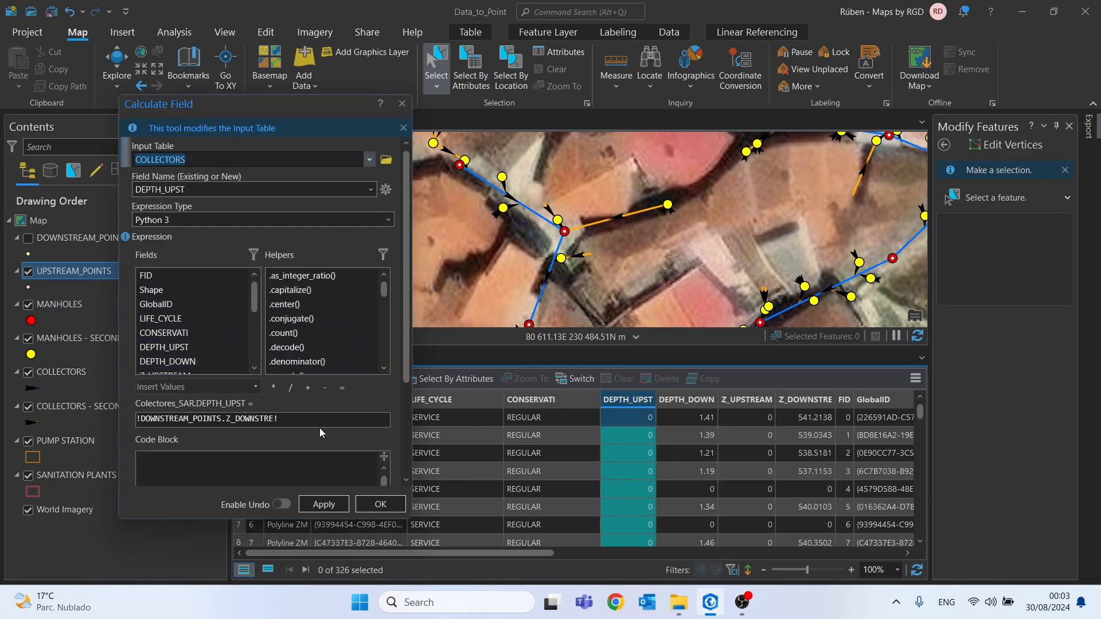
pyautogui.press('Delete')
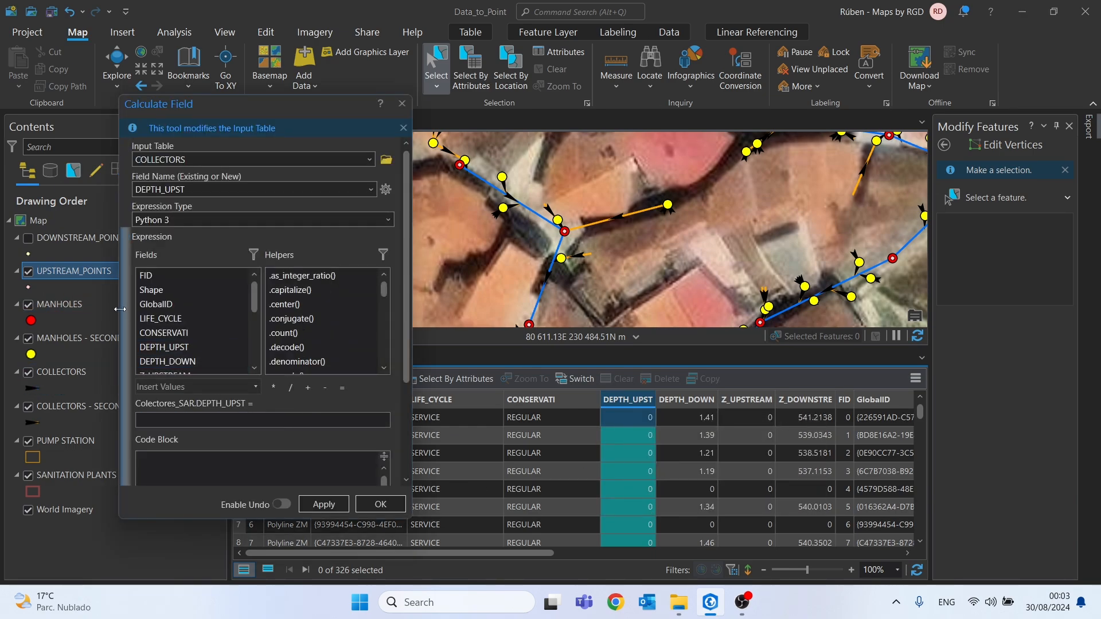
pyautogui.scroll(-1, 154, 326)
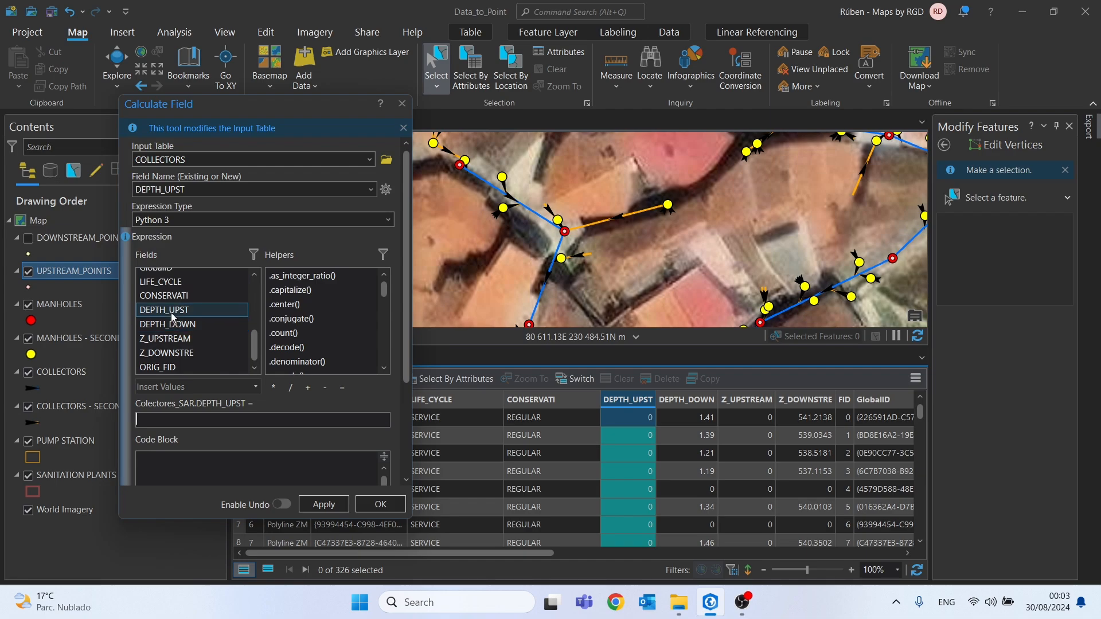
pyautogui.doubleClick(172, 312)
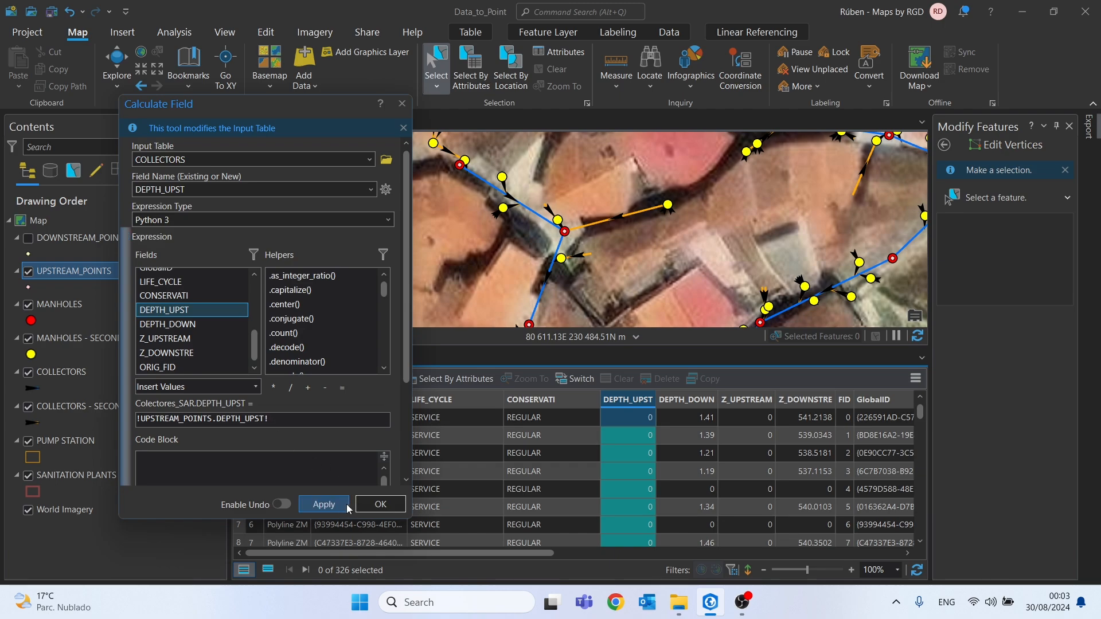
pyautogui.click(382, 505)
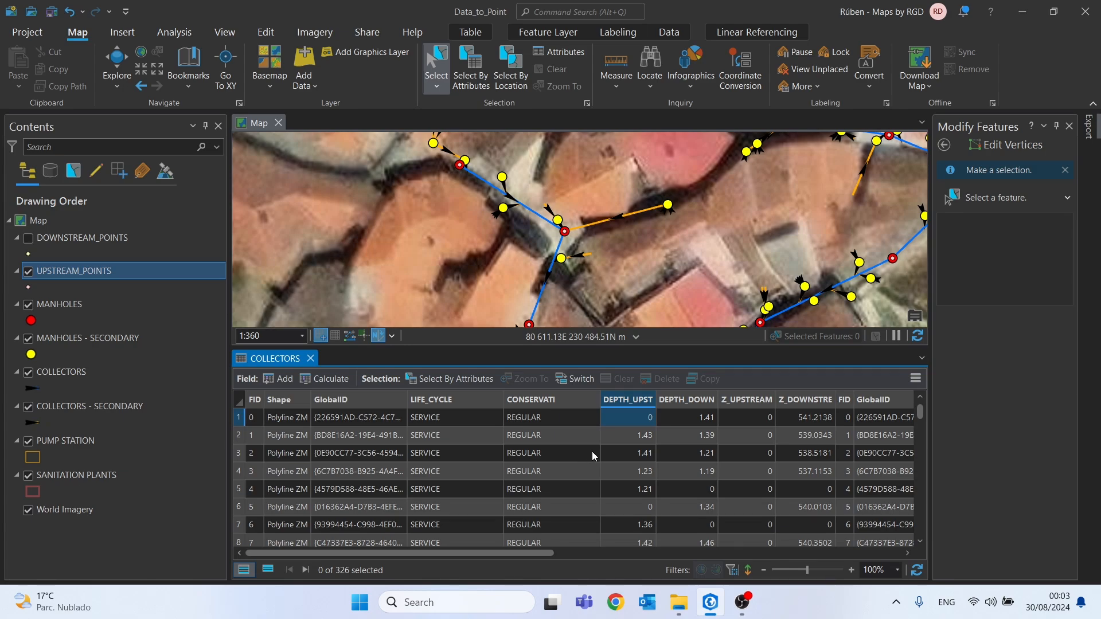
# Calculate the COLLECTORS Z_UPSTREAM field with the expression !UPSTREAM_POINTS.Z_UPSTREAM!
pyautogui.rightClick(752, 405)
pyautogui.click(769, 413)
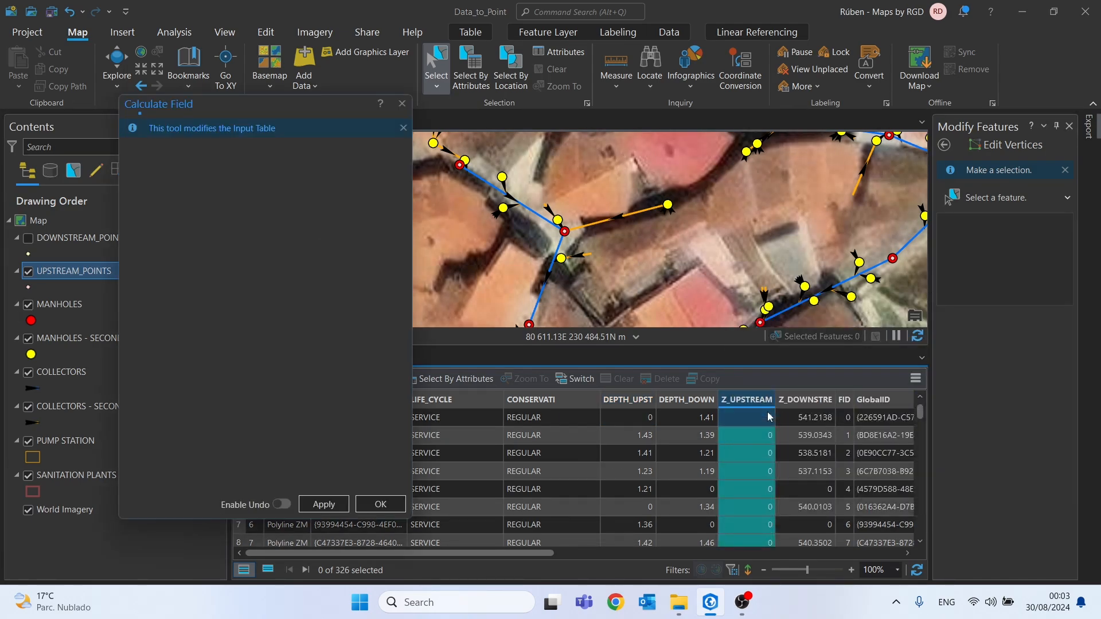
pyautogui.scroll(-5, 201, 343)
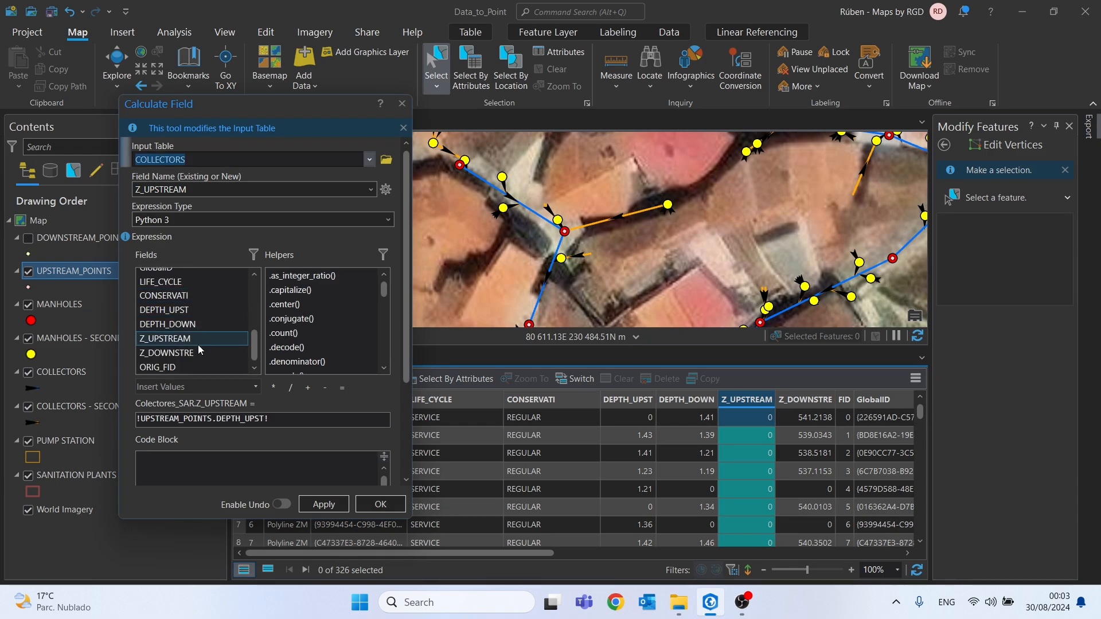
pyautogui.tripleClick(289, 425)
pyautogui.press('BackSpace')
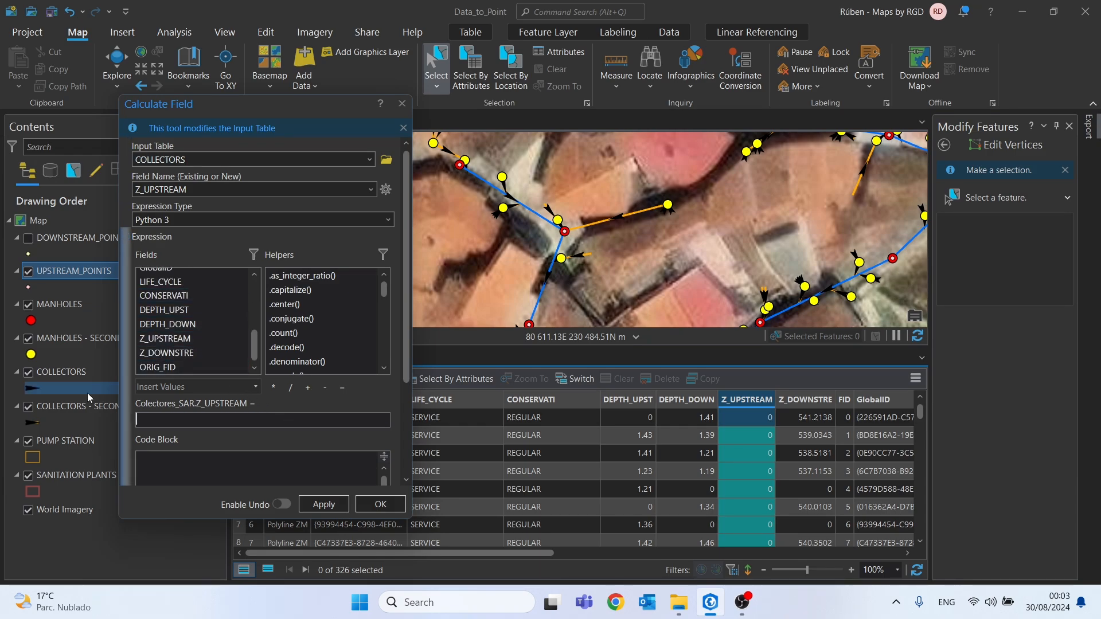
pyautogui.click(189, 338)
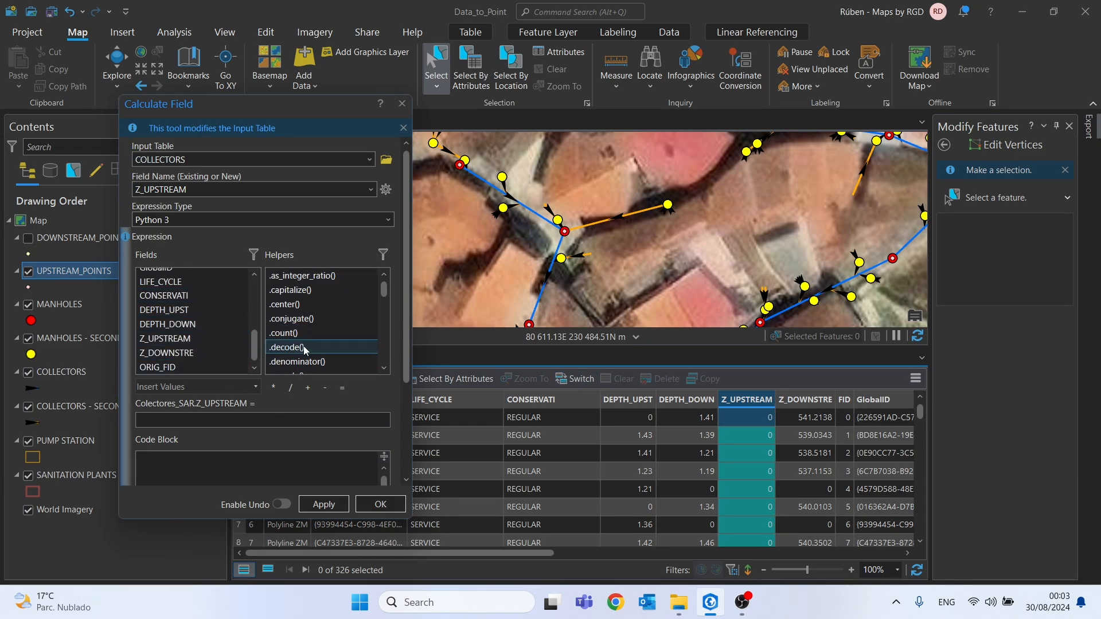
pyautogui.doubleClick(172, 338)
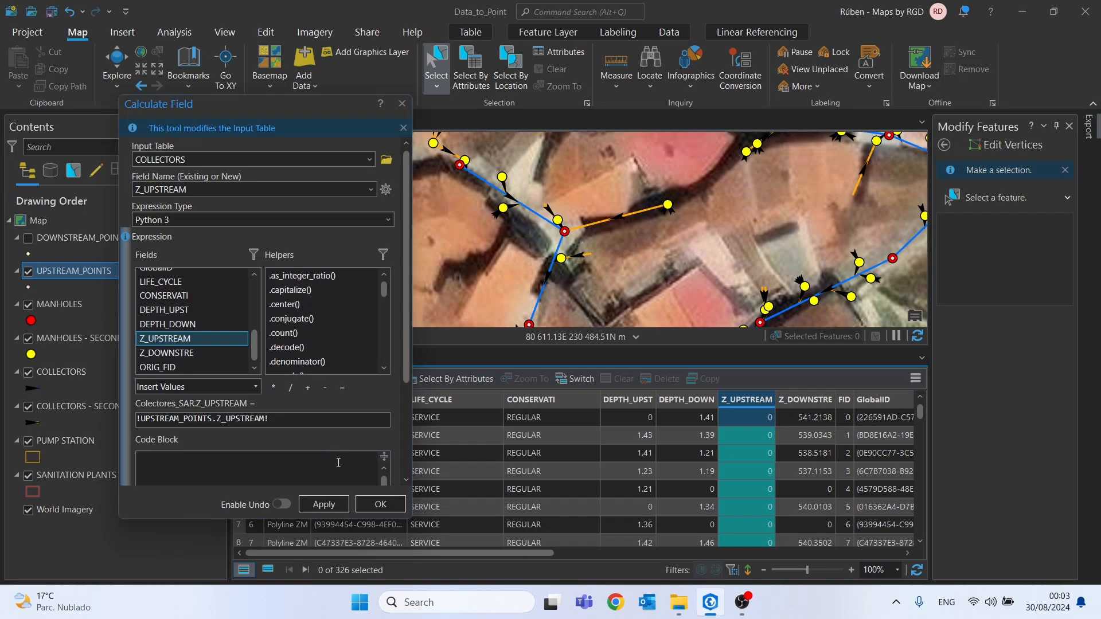
pyautogui.click(381, 505)
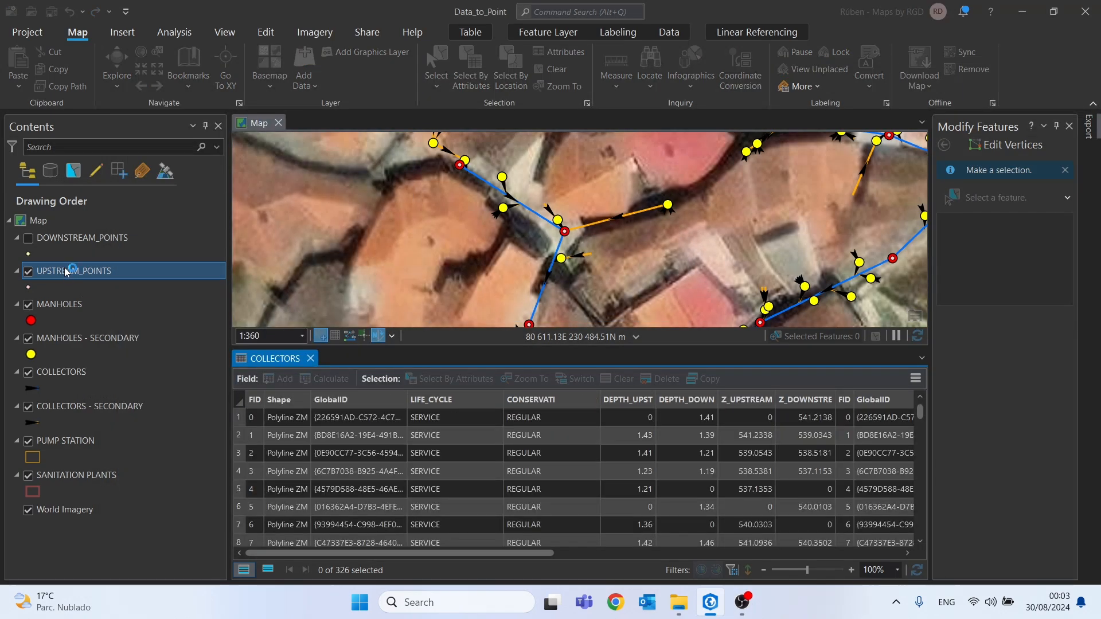
# Remove all joins from the COLLECTORS layer and close its attribute table
pyautogui.click(53, 368)
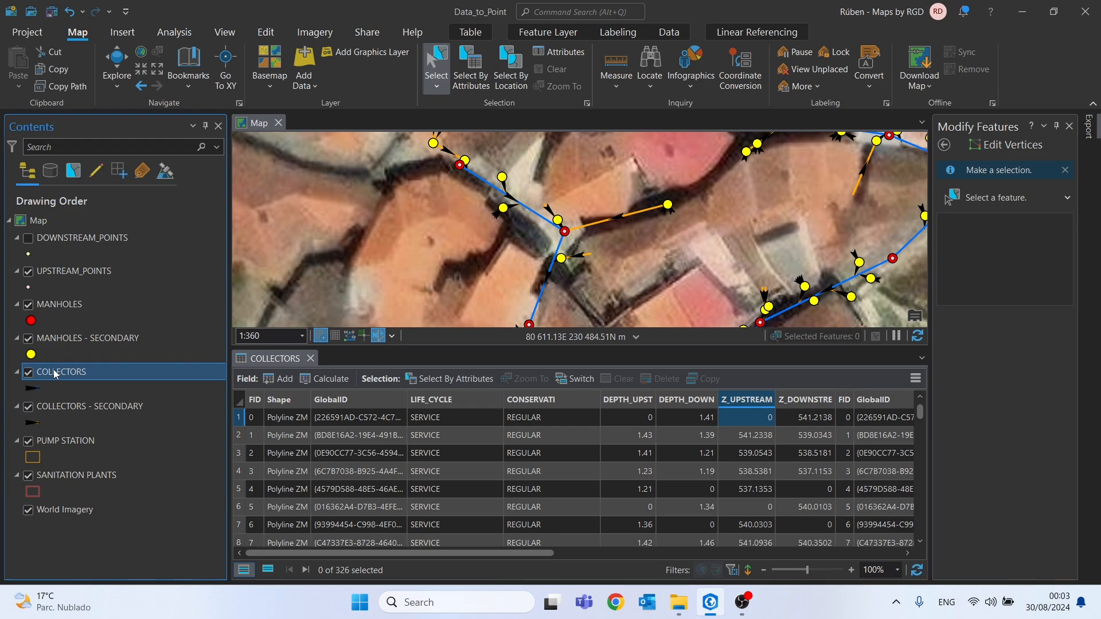
pyautogui.rightClick(54, 369)
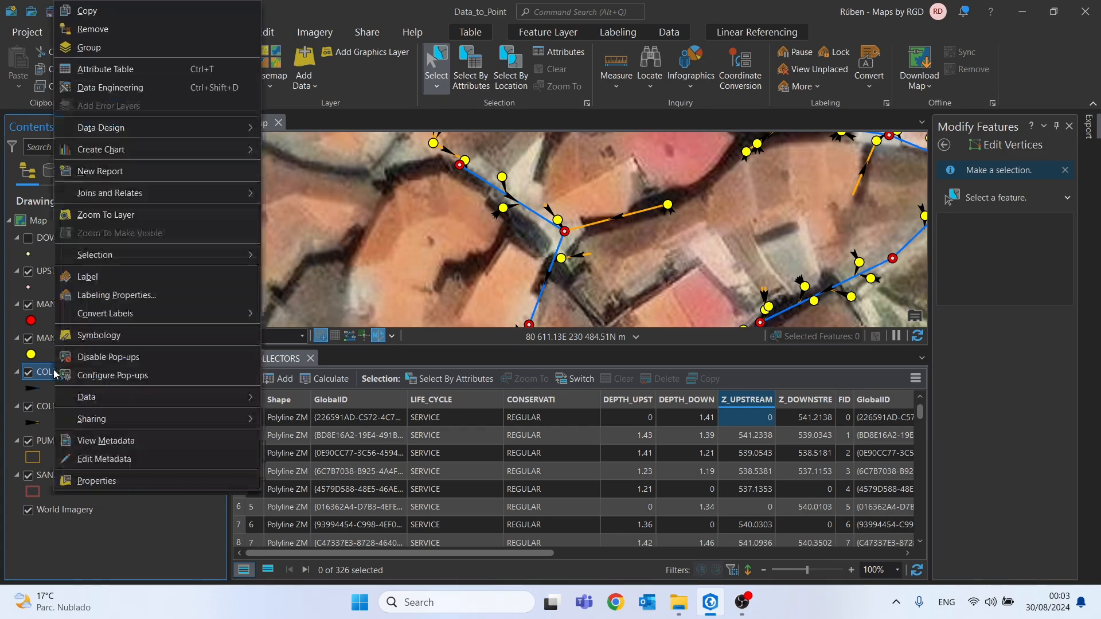
pyautogui.moveTo(144, 195)
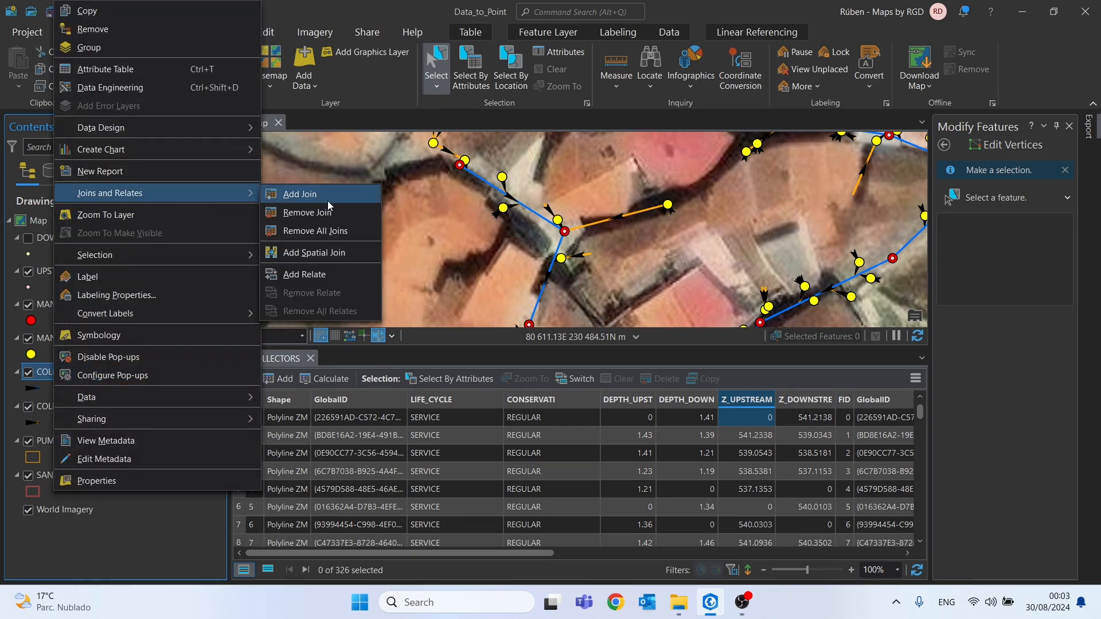
pyautogui.click(318, 231)
pyautogui.click(596, 324)
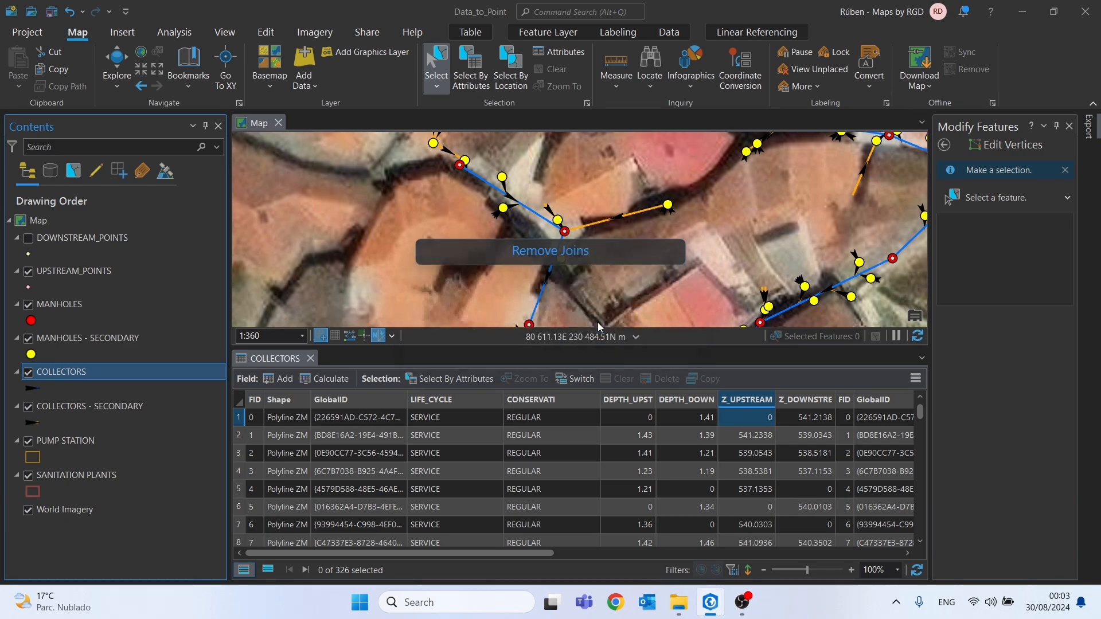
pyautogui.click(310, 359)
# Hide MANHOLES - SECONDARY and COLLECTORS - SECONDARY, and remove the DOWNSTREAM_POINTS and UPSTREAM_POINTS layers from the map
pyautogui.click(29, 340)
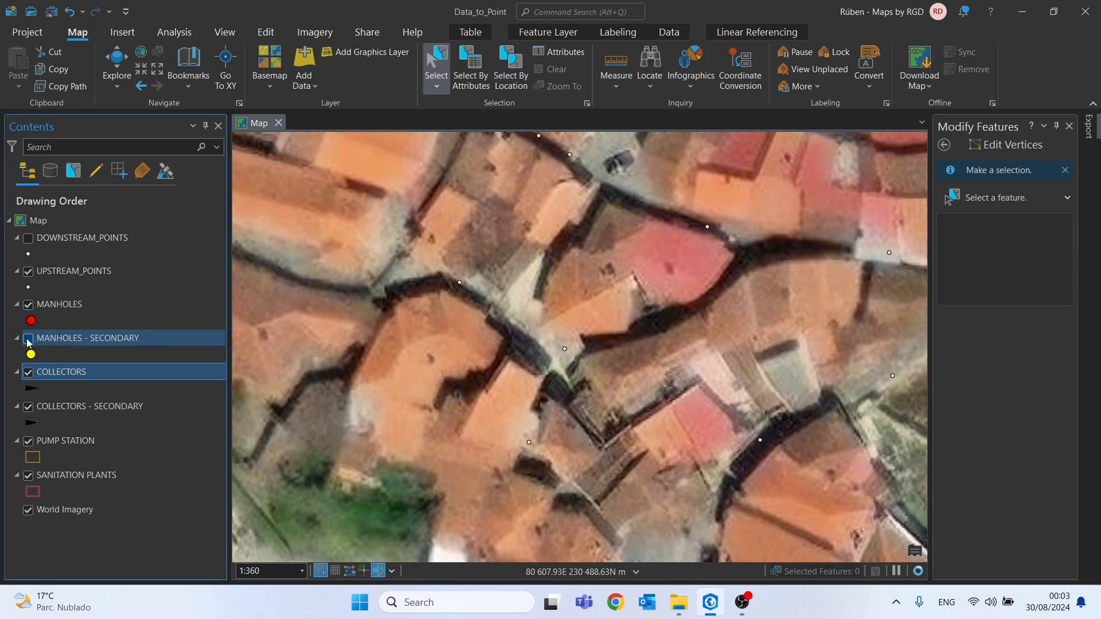
pyautogui.click(28, 408)
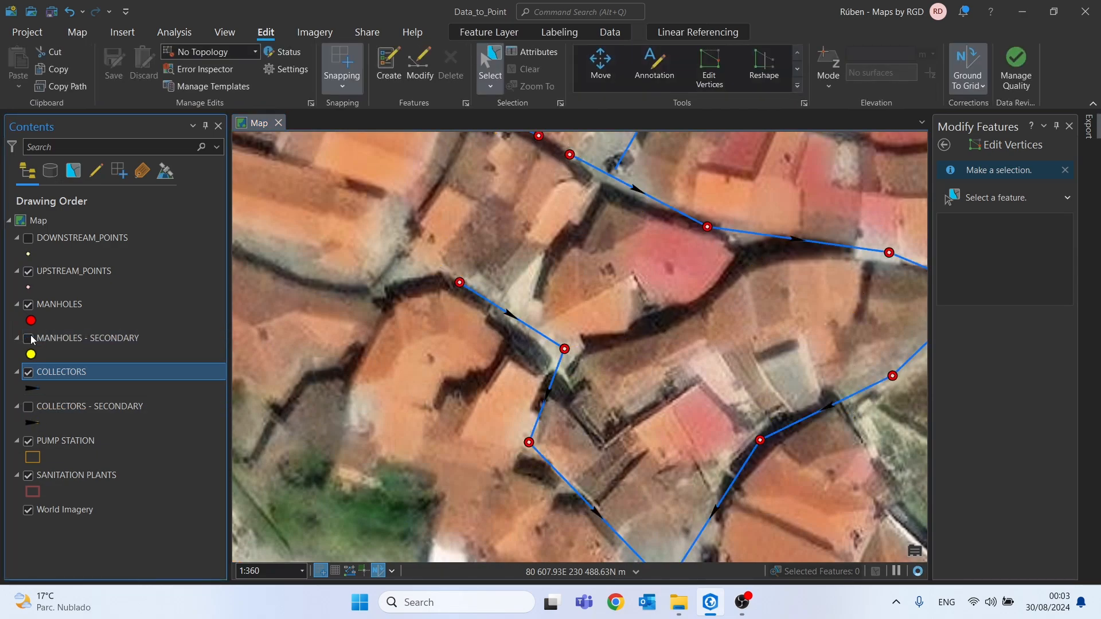
pyautogui.click(57, 271)
pyautogui.keyDown('ctrl'); pyautogui.click(67, 240); pyautogui.keyUp('ctrl')
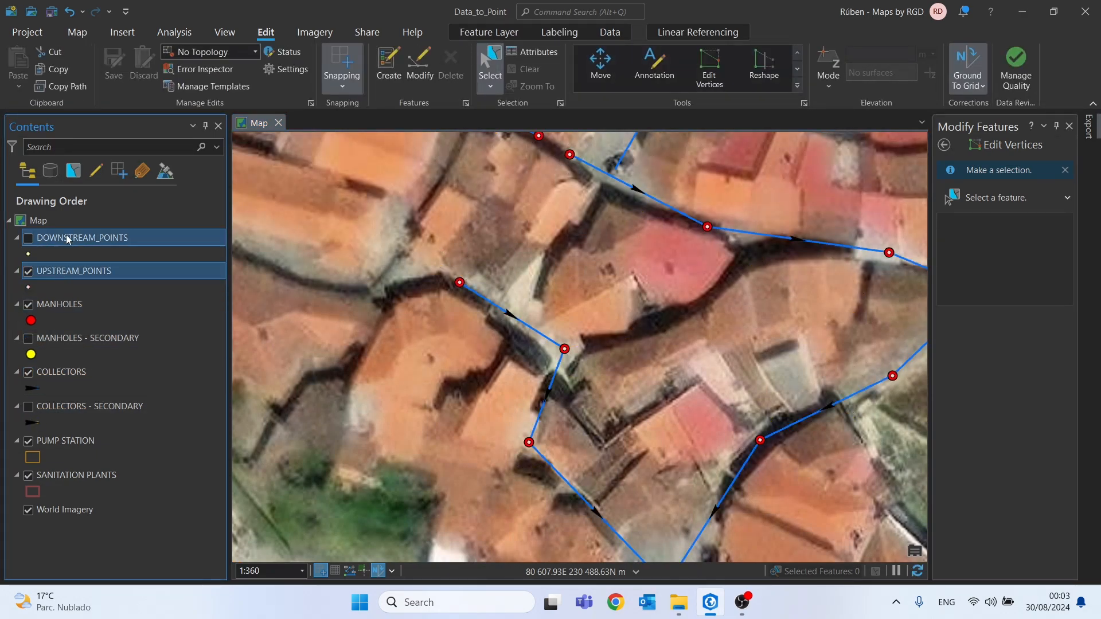
pyautogui.rightClick(67, 237)
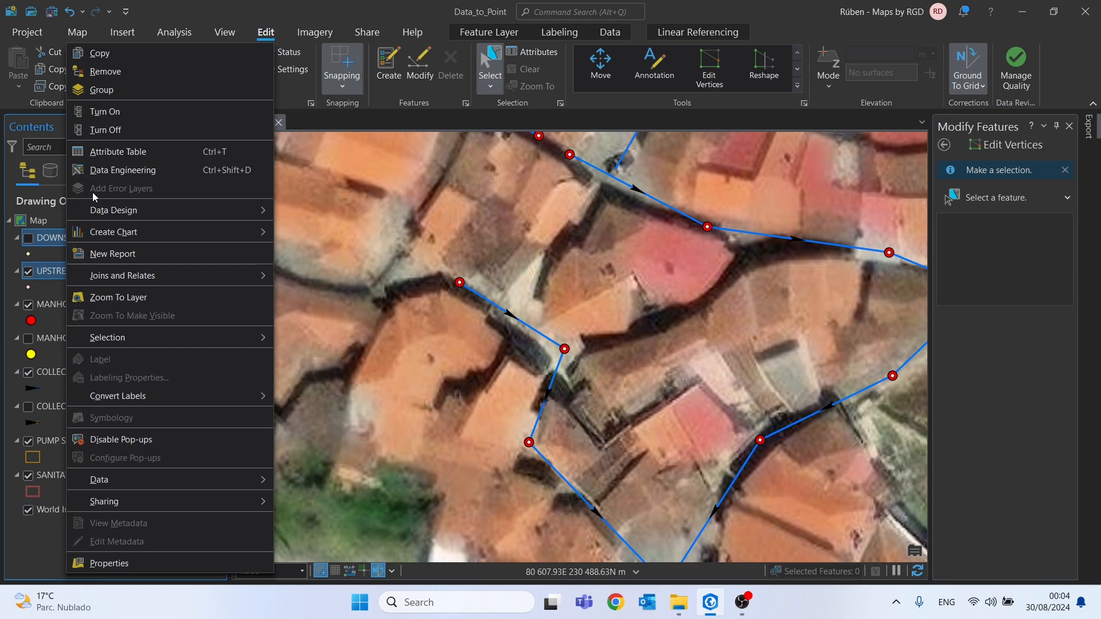
pyautogui.click(104, 78)
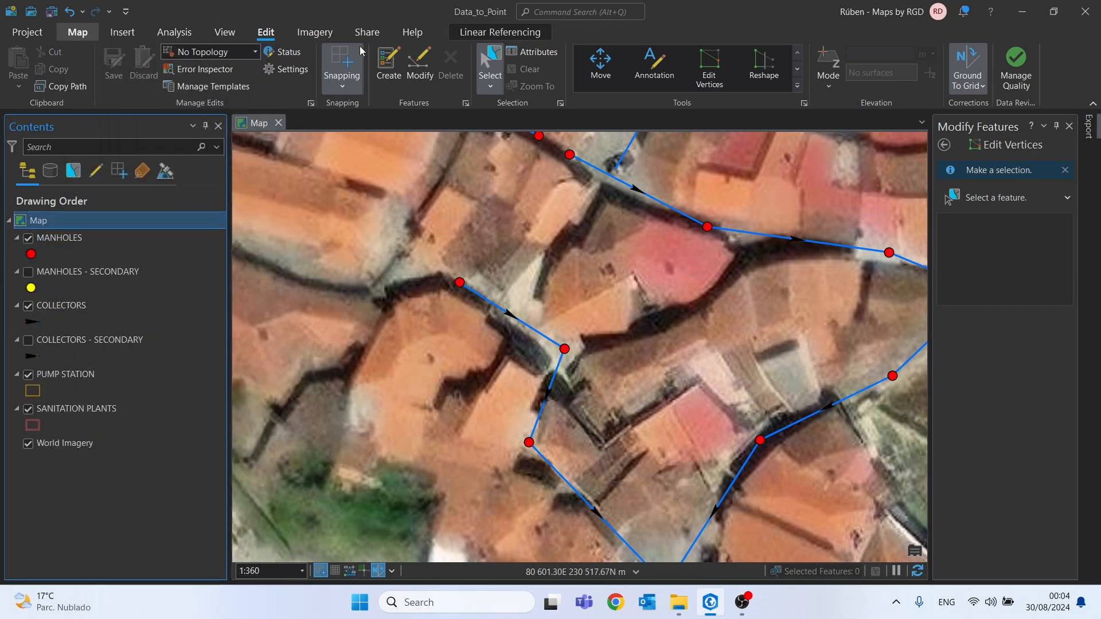
# Compare the DEPTH of the manhole at the collector line's upstream start with the adjoining collector's DEPTH_UPST value
pyautogui.click(78, 32)
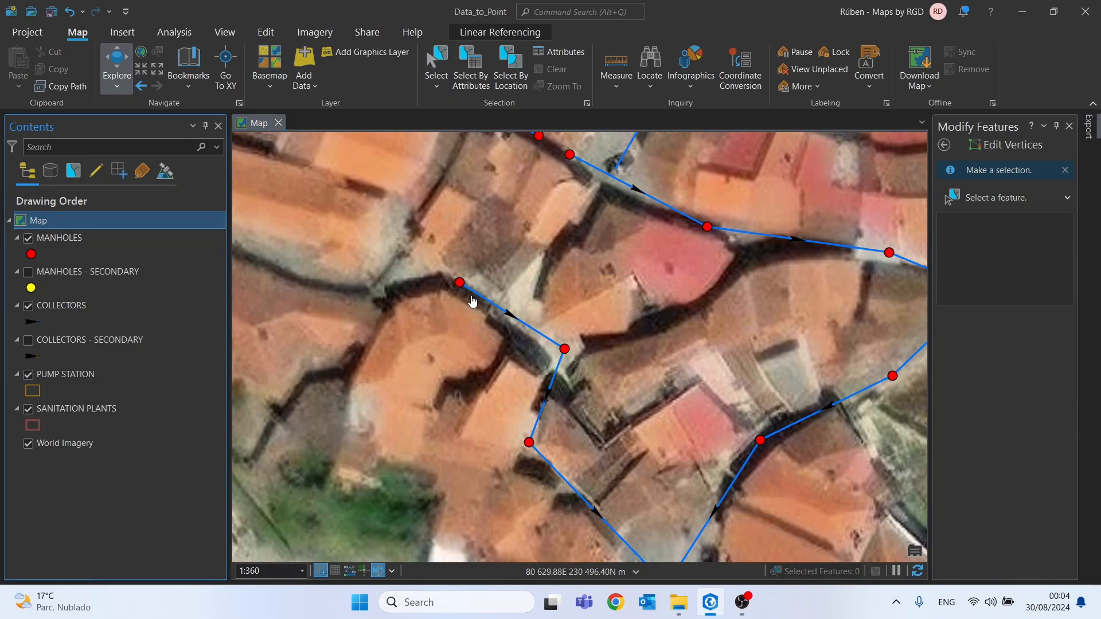
pyautogui.scroll(3, 453, 285)
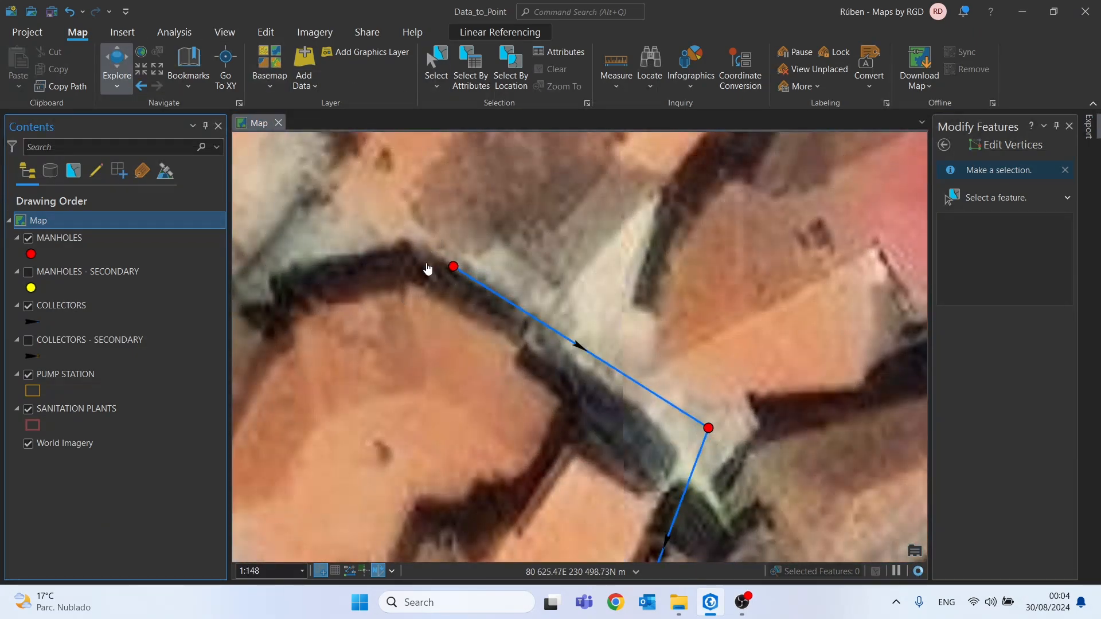
pyautogui.click(453, 270)
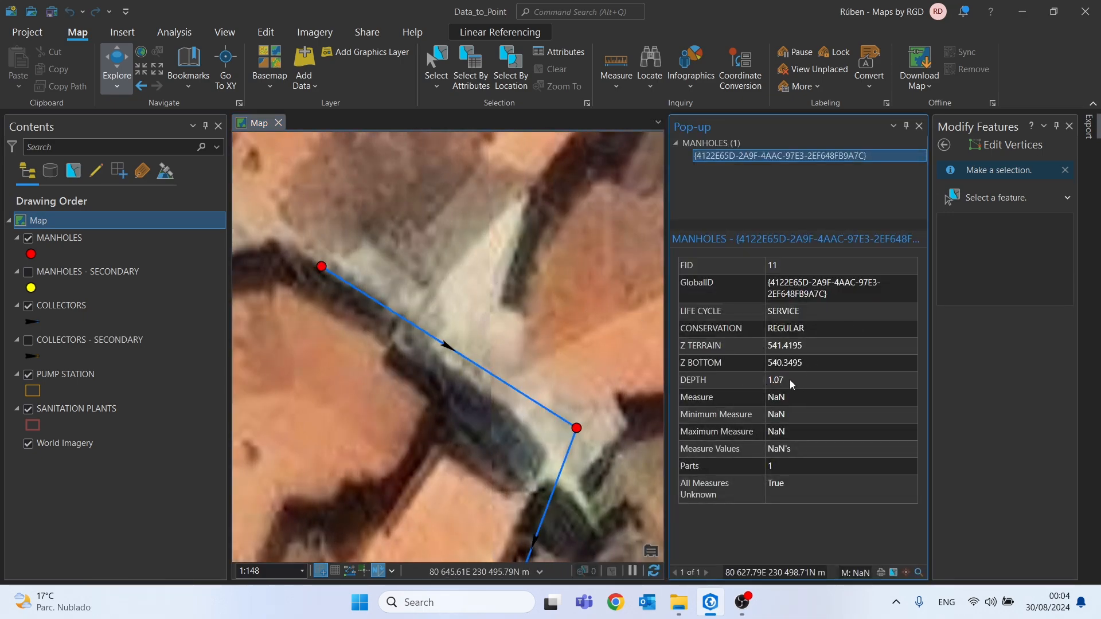
pyautogui.moveTo(792, 384); pyautogui.dragTo(779, 384)
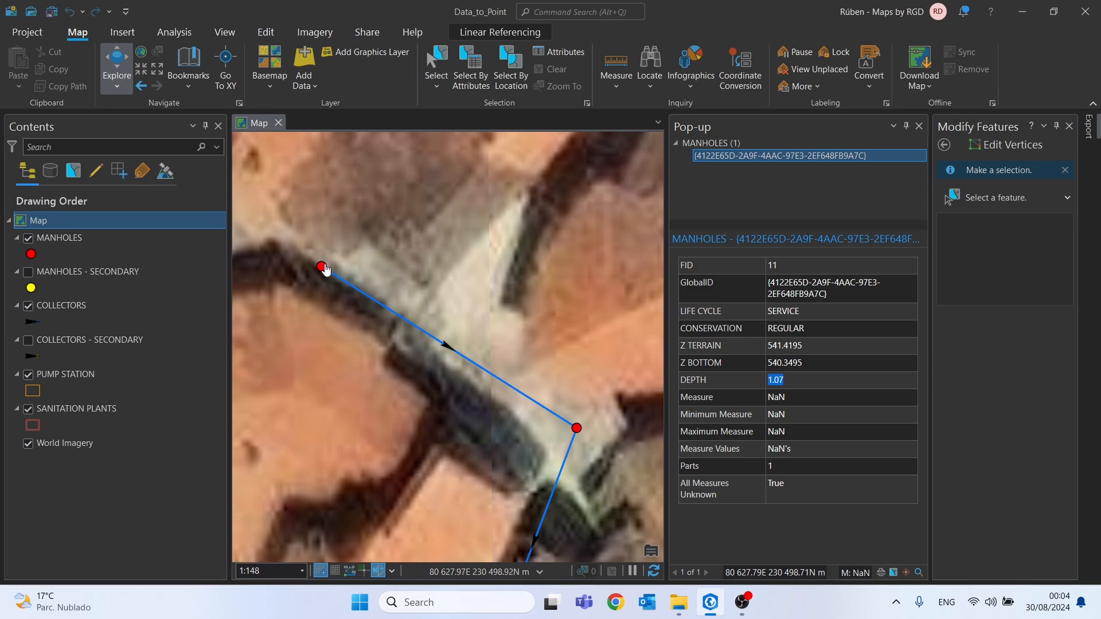
pyautogui.click(348, 290)
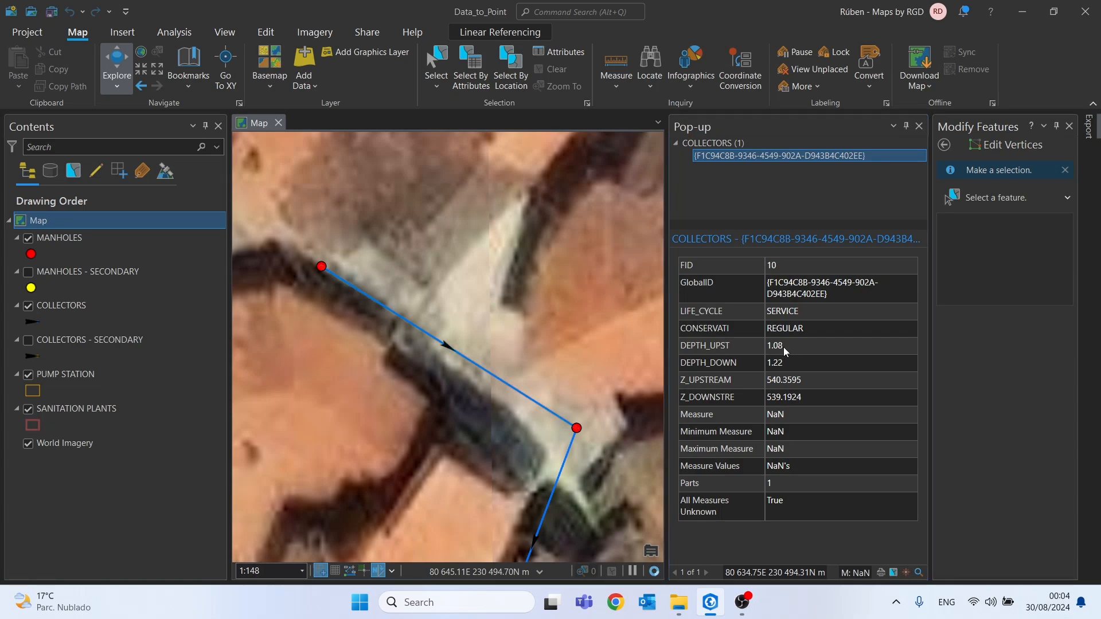
pyautogui.moveTo(784, 354); pyautogui.dragTo(767, 350)
# Compare the DEPTH of the manhole at that collector's downstream end with the collector's DEPTH_DOWN value
pyautogui.moveTo(558, 407); pyautogui.dragTo(506, 284)
pyautogui.click(525, 308)
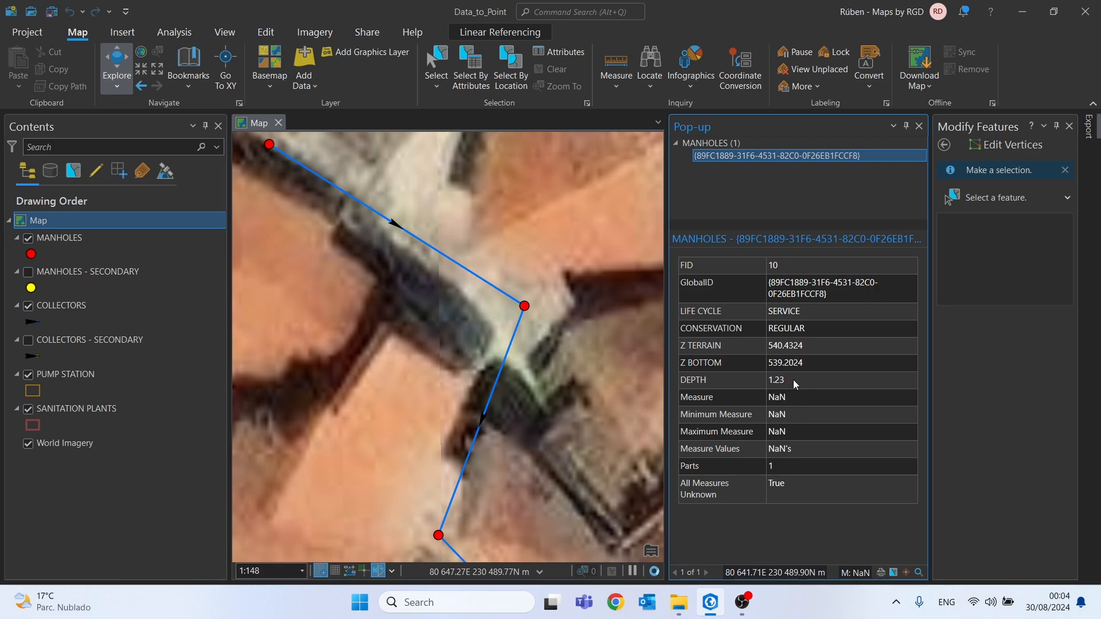
pyautogui.moveTo(793, 385); pyautogui.dragTo(772, 384)
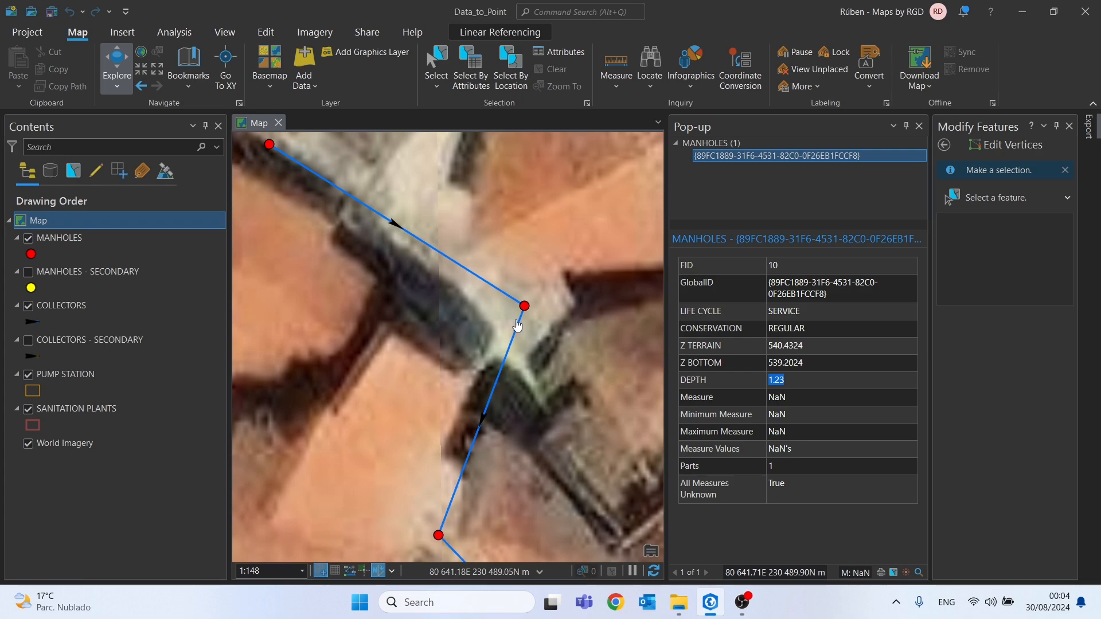
pyautogui.click(496, 293)
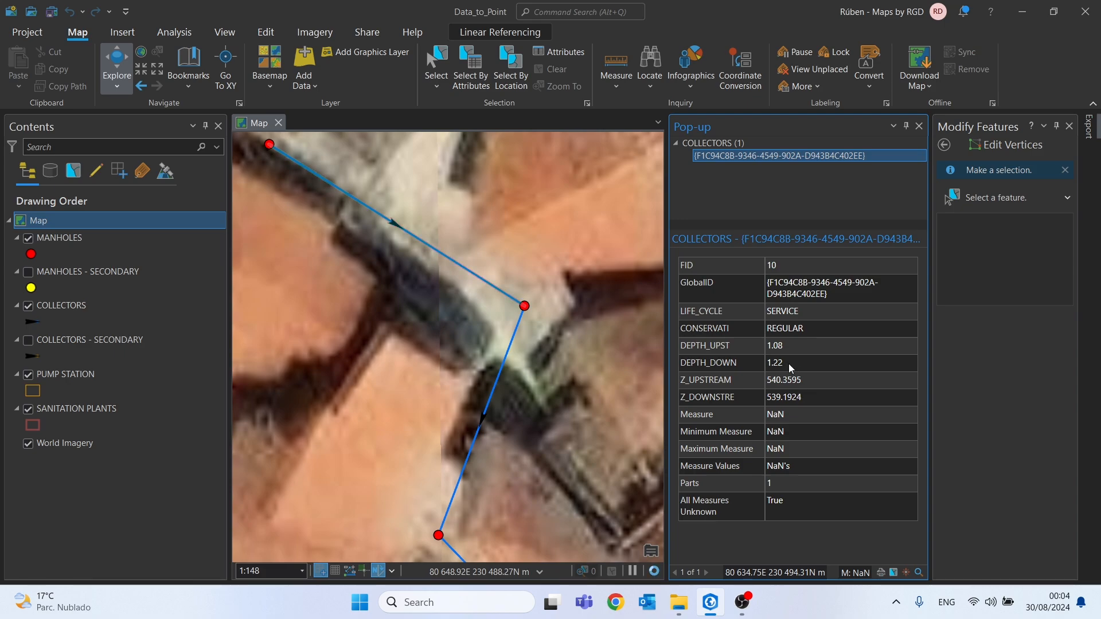
pyautogui.doubleClick(790, 368)
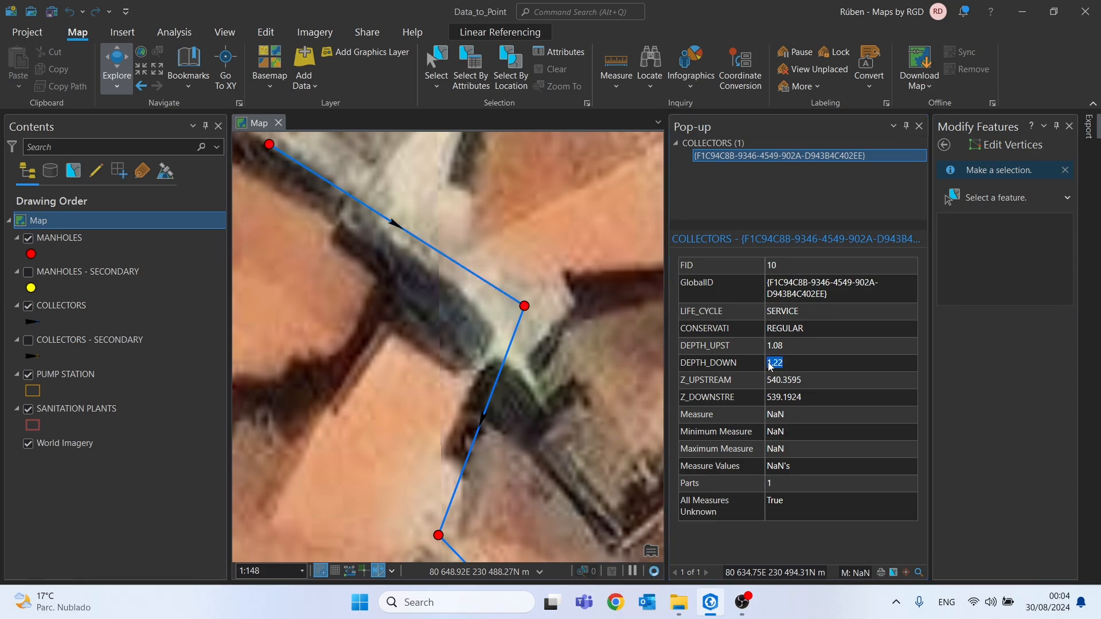
# Check the DEPTH_UPST value of the next collector leaving that manhole, and close the feature information
pyautogui.click(519, 332)
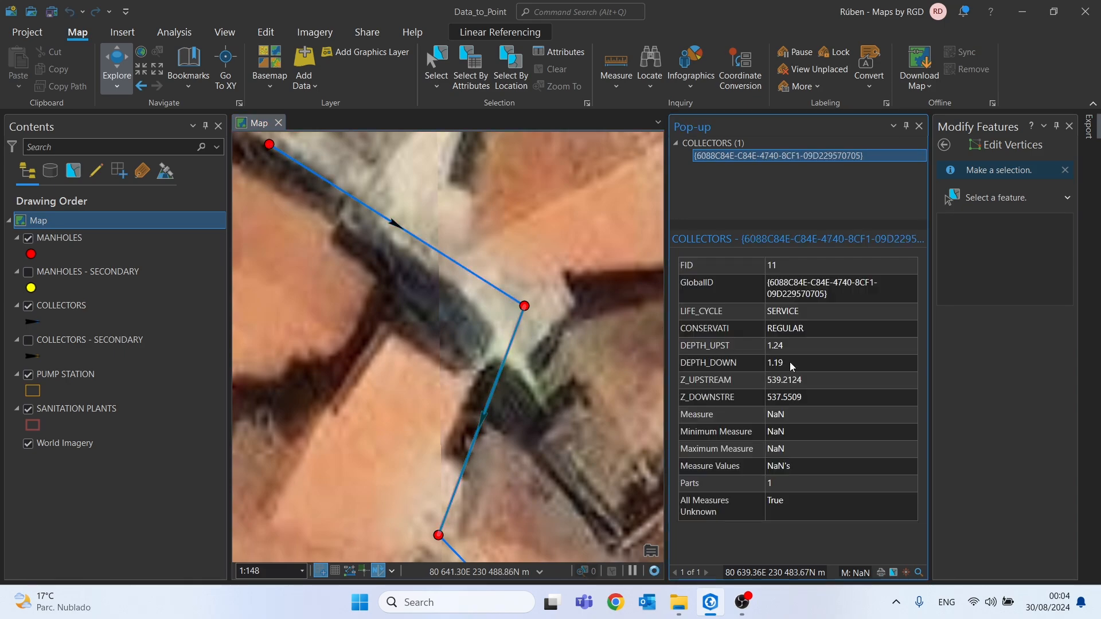
pyautogui.doubleClick(768, 346)
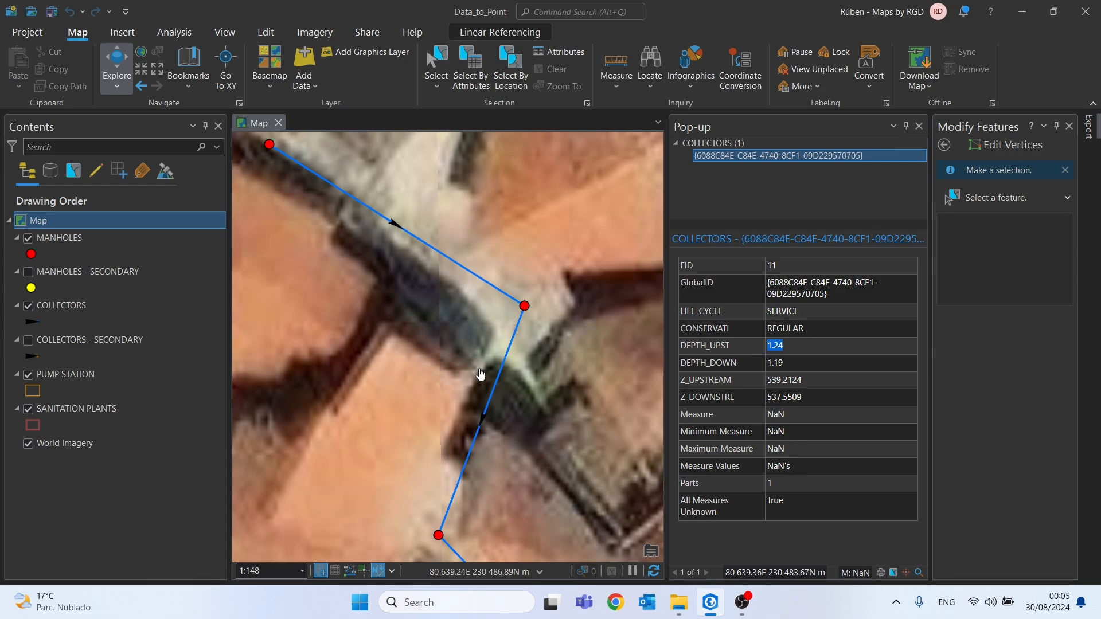
pyautogui.scroll(-3, 480, 374)
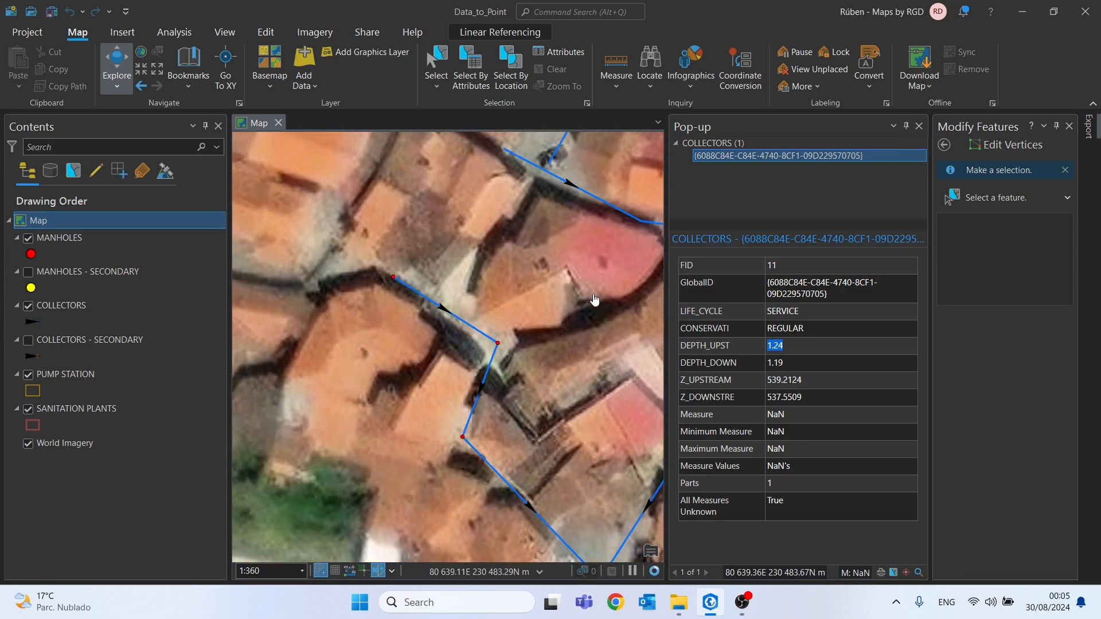
pyautogui.click(919, 128)
pyautogui.click(919, 126)
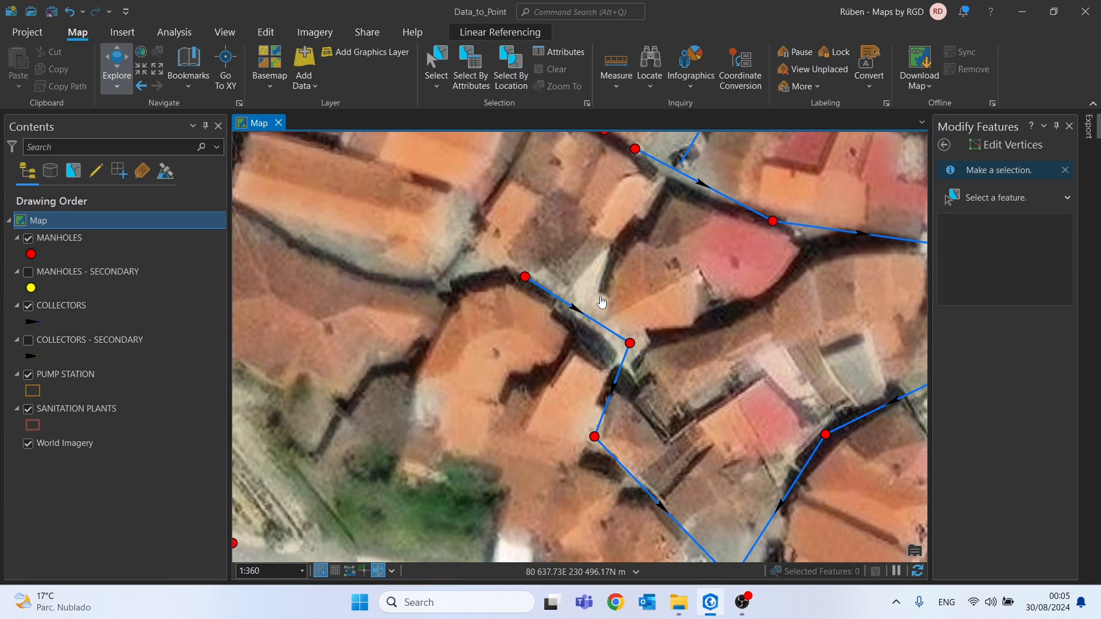
pyautogui.hotkey('alt', 'Tab')
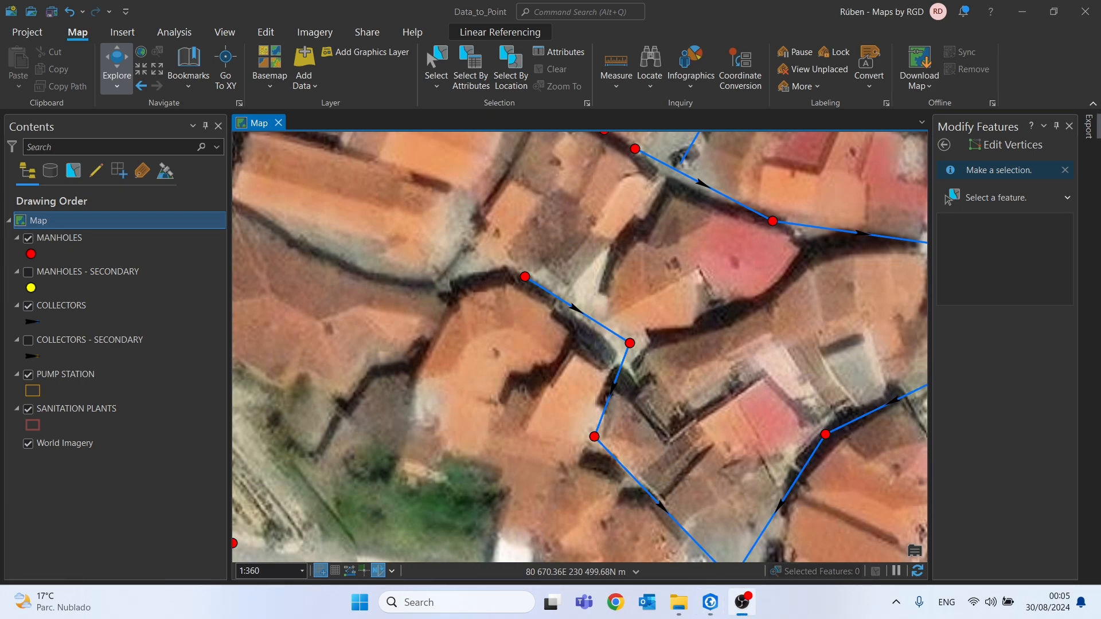